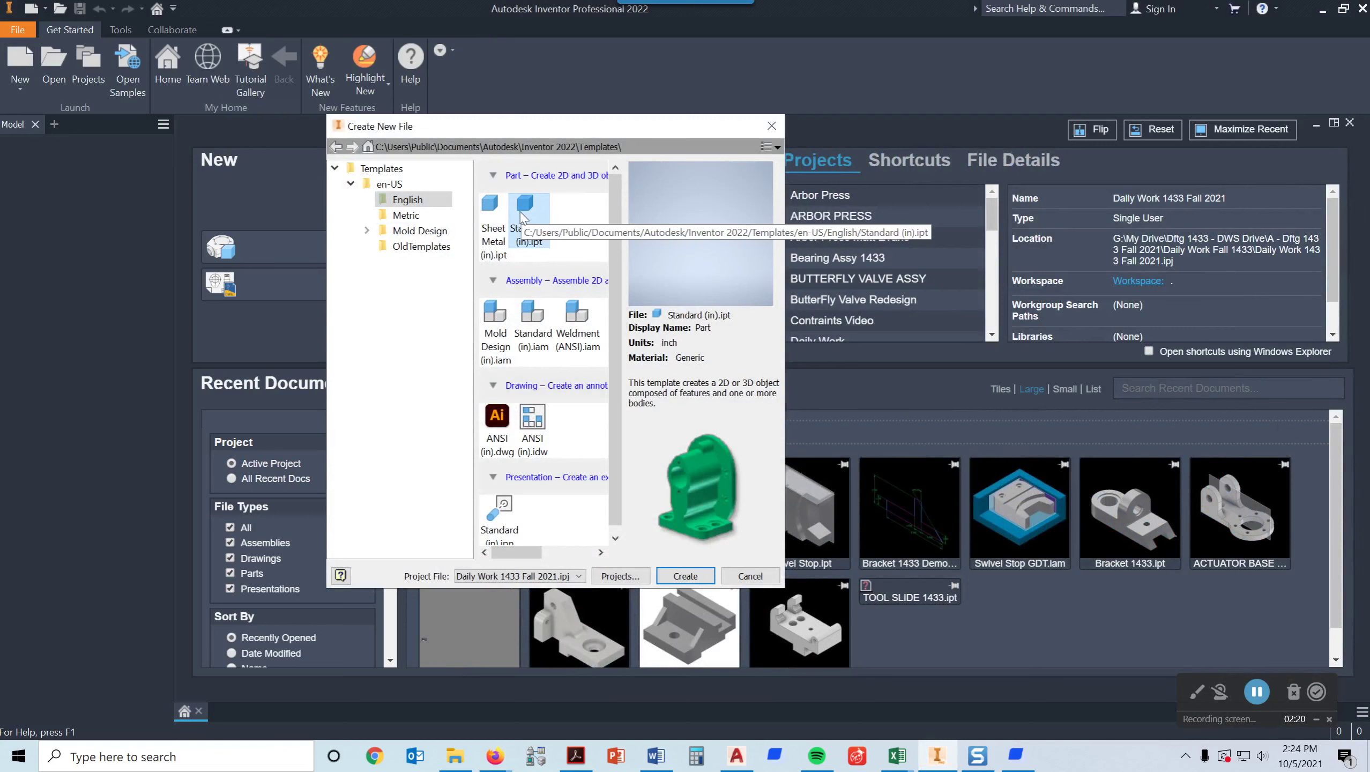
# Create a part from the Standard (in).ipt template and project the YZ and XZ origin planes into its first sketch.
pyautogui.click(685, 576)
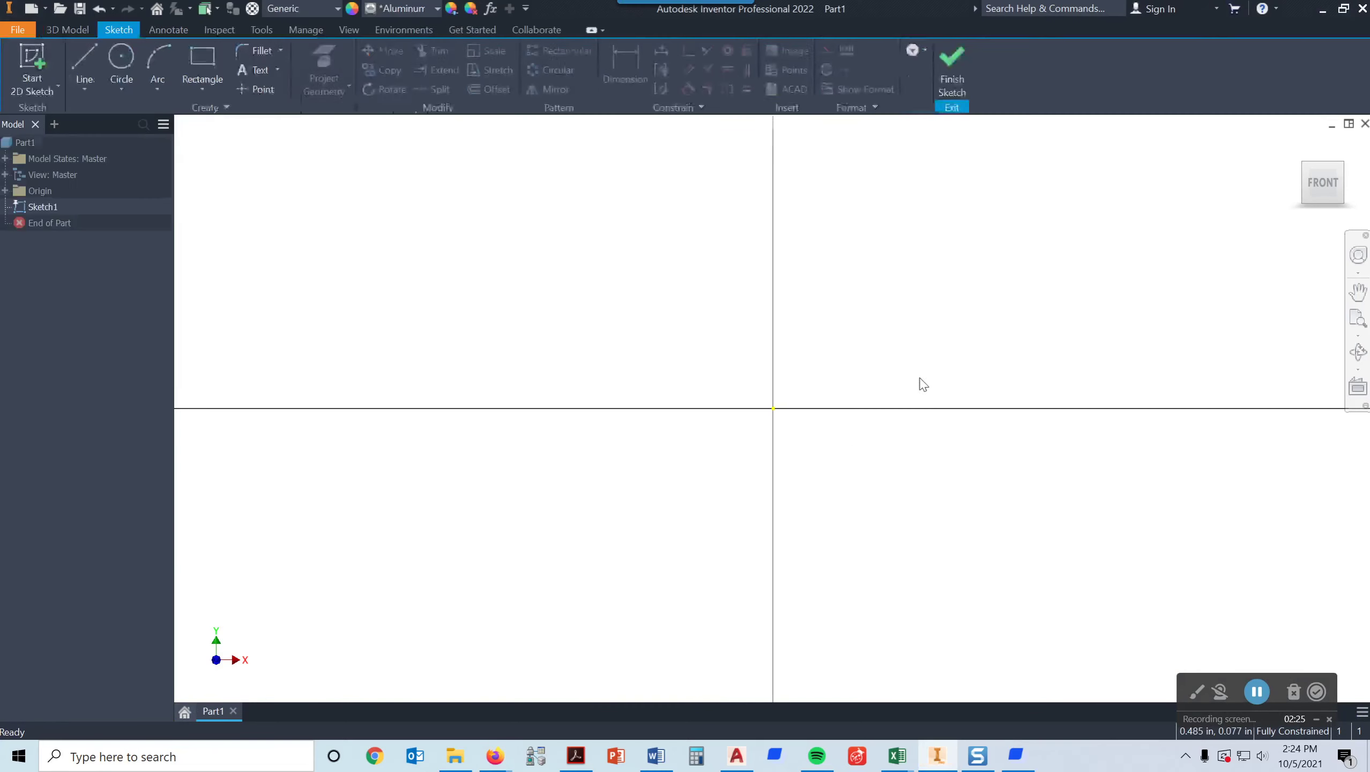
pyautogui.moveTo(884, 341); pyautogui.dragTo(807, 364)
pyautogui.click(5, 191)
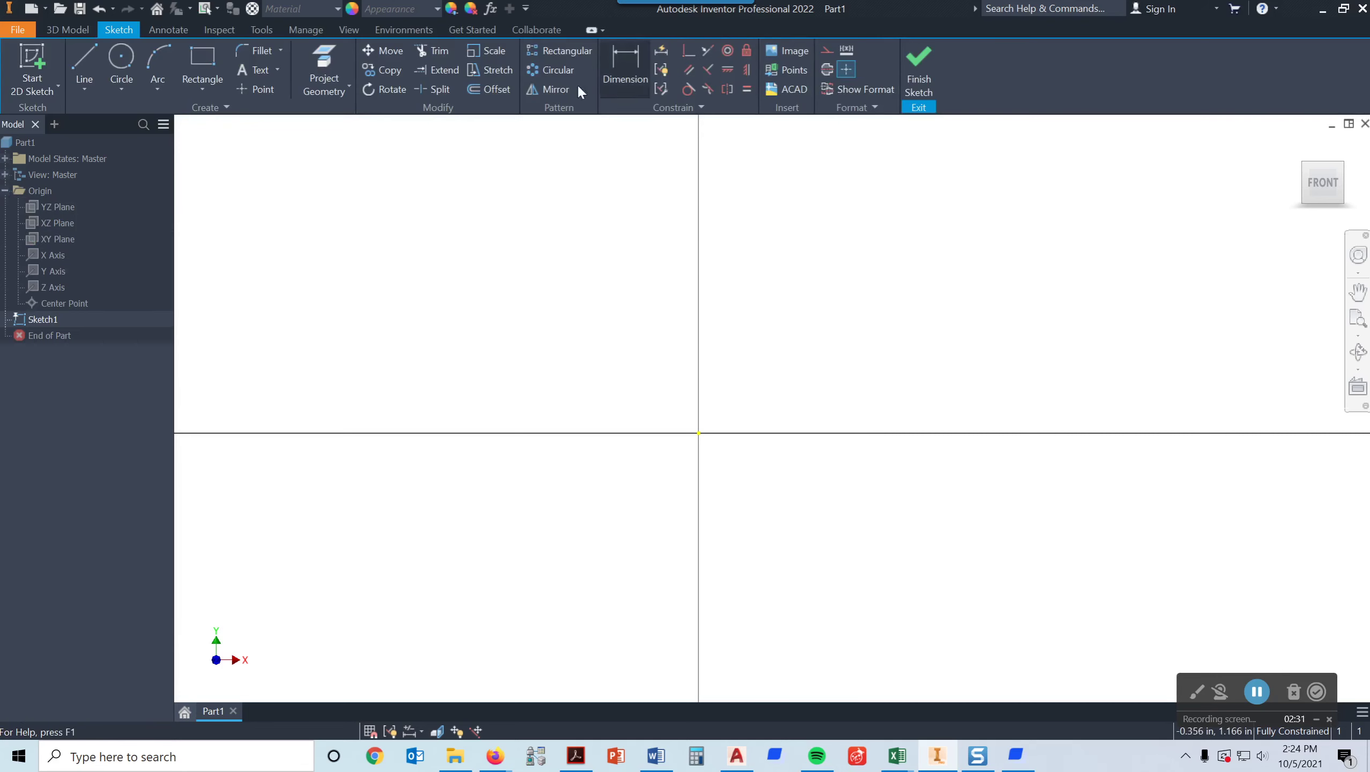
pyautogui.click(316, 81)
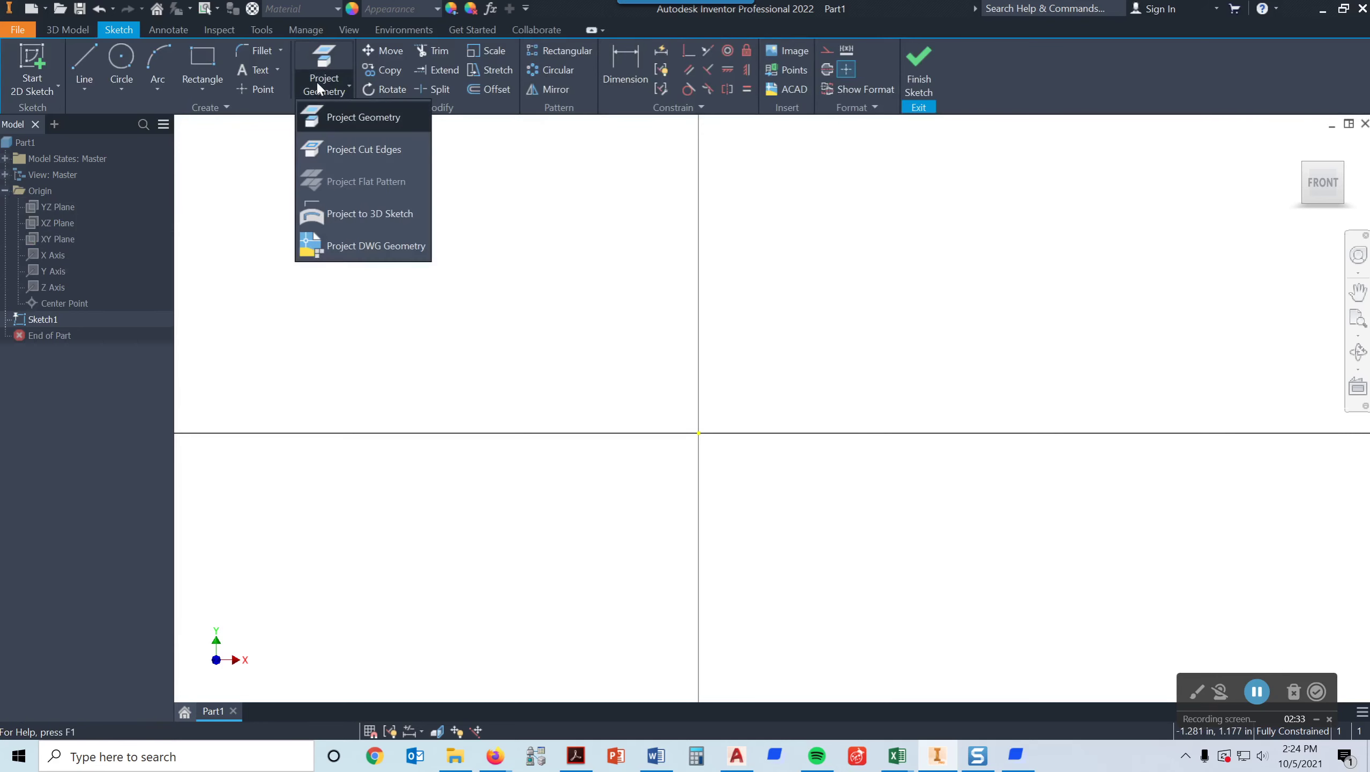
pyautogui.click(346, 116)
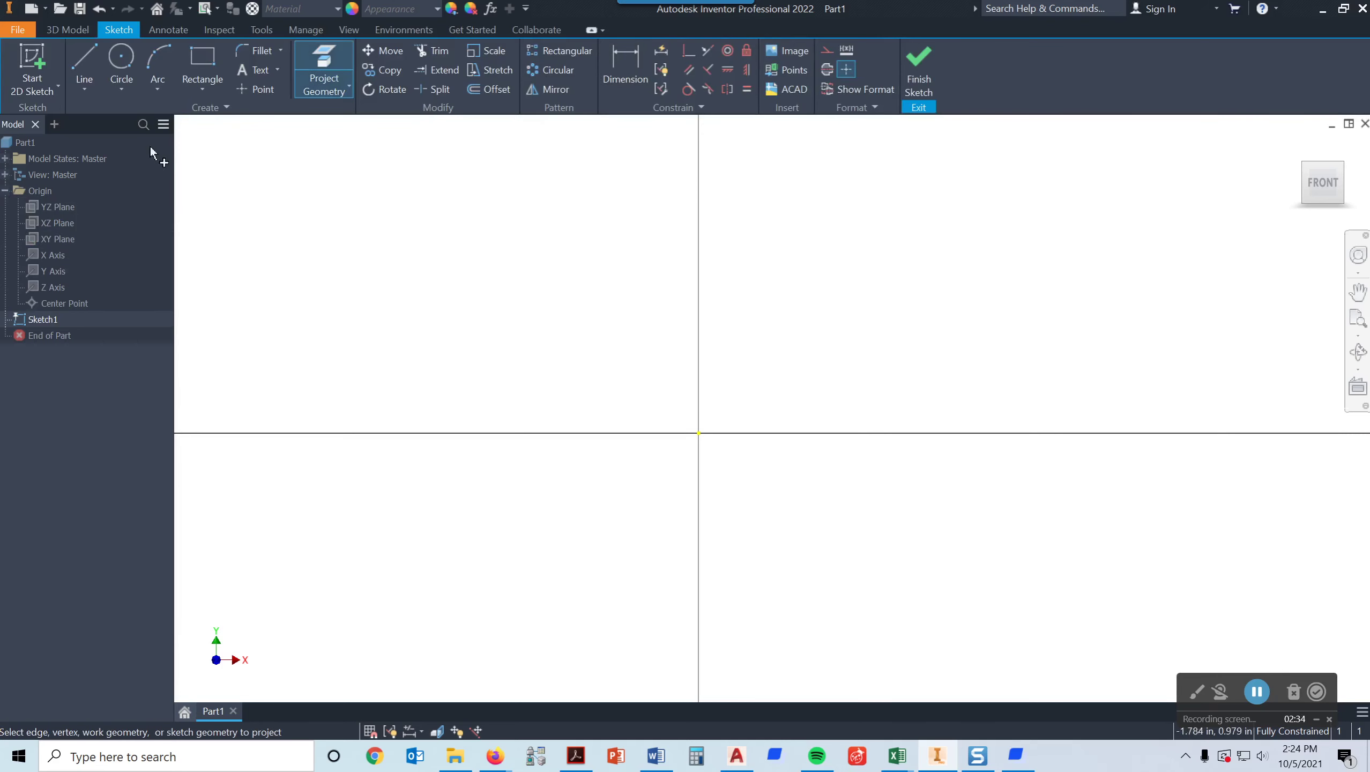
pyautogui.click(60, 205)
pyautogui.click(62, 225)
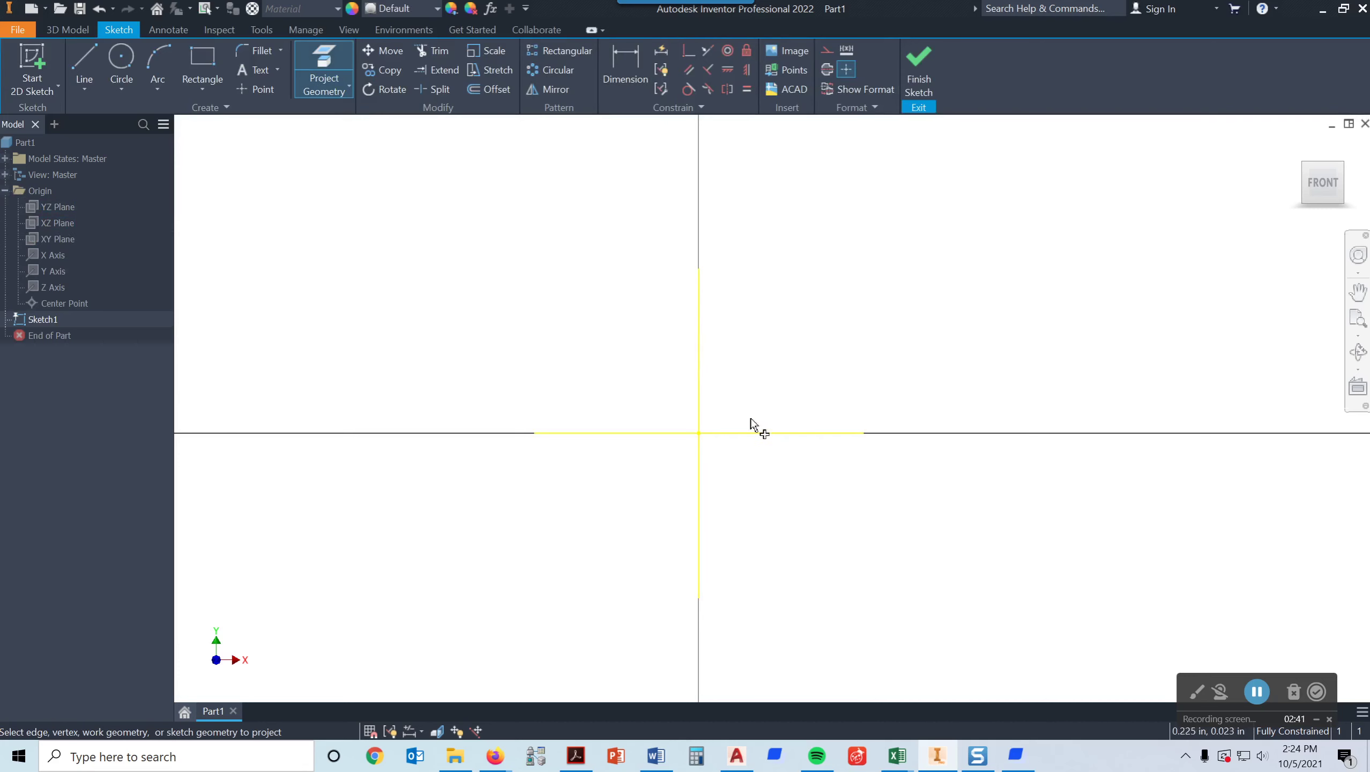
# Change the in-canvas color scheme to High Contrast in the application options.
pyautogui.click(1297, 146)
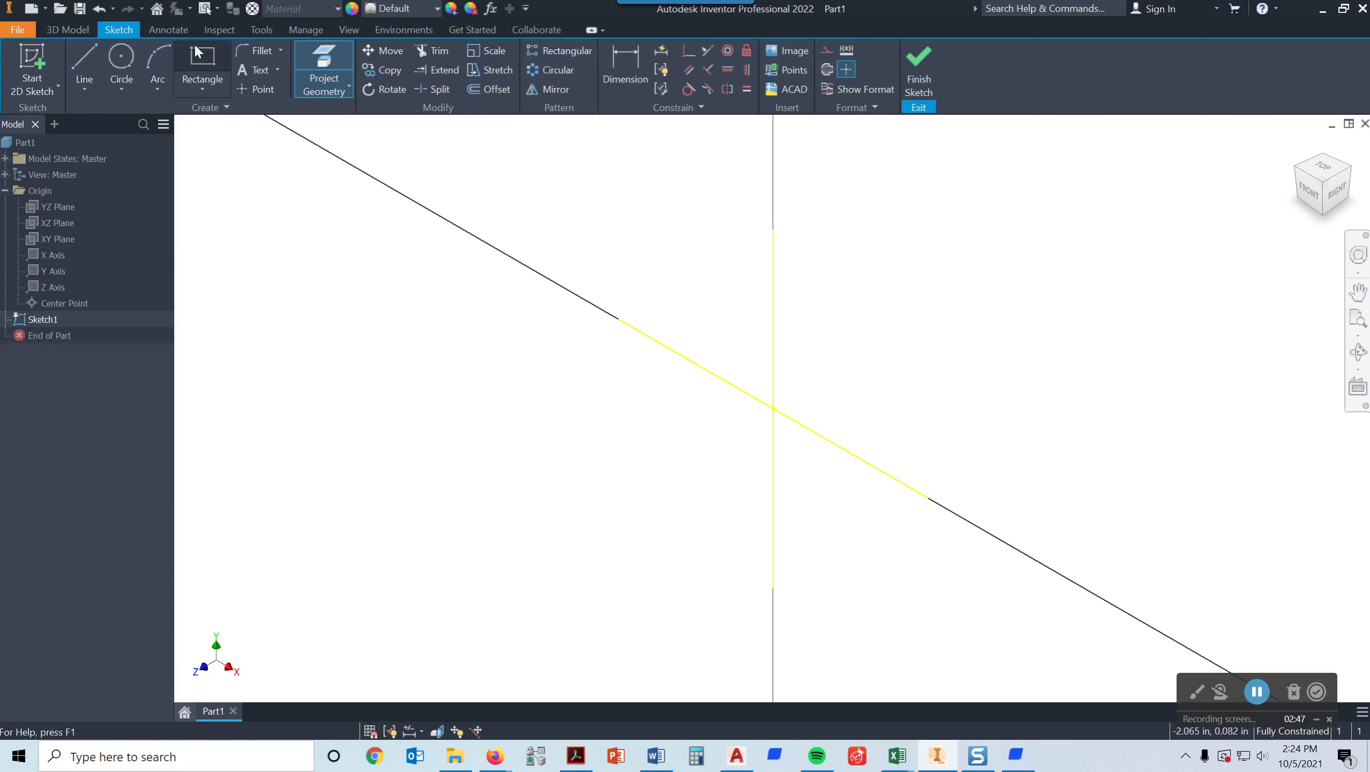
pyautogui.click(262, 32)
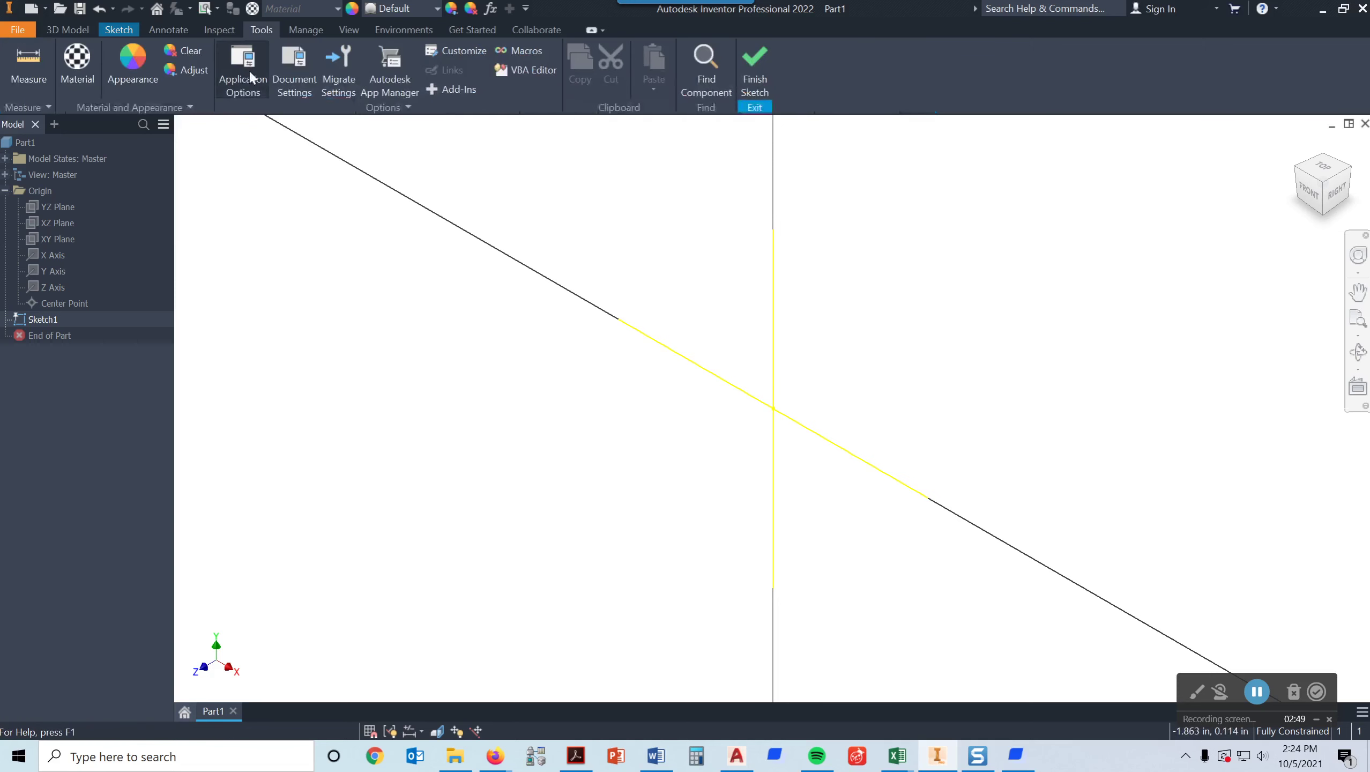
pyautogui.click(242, 93)
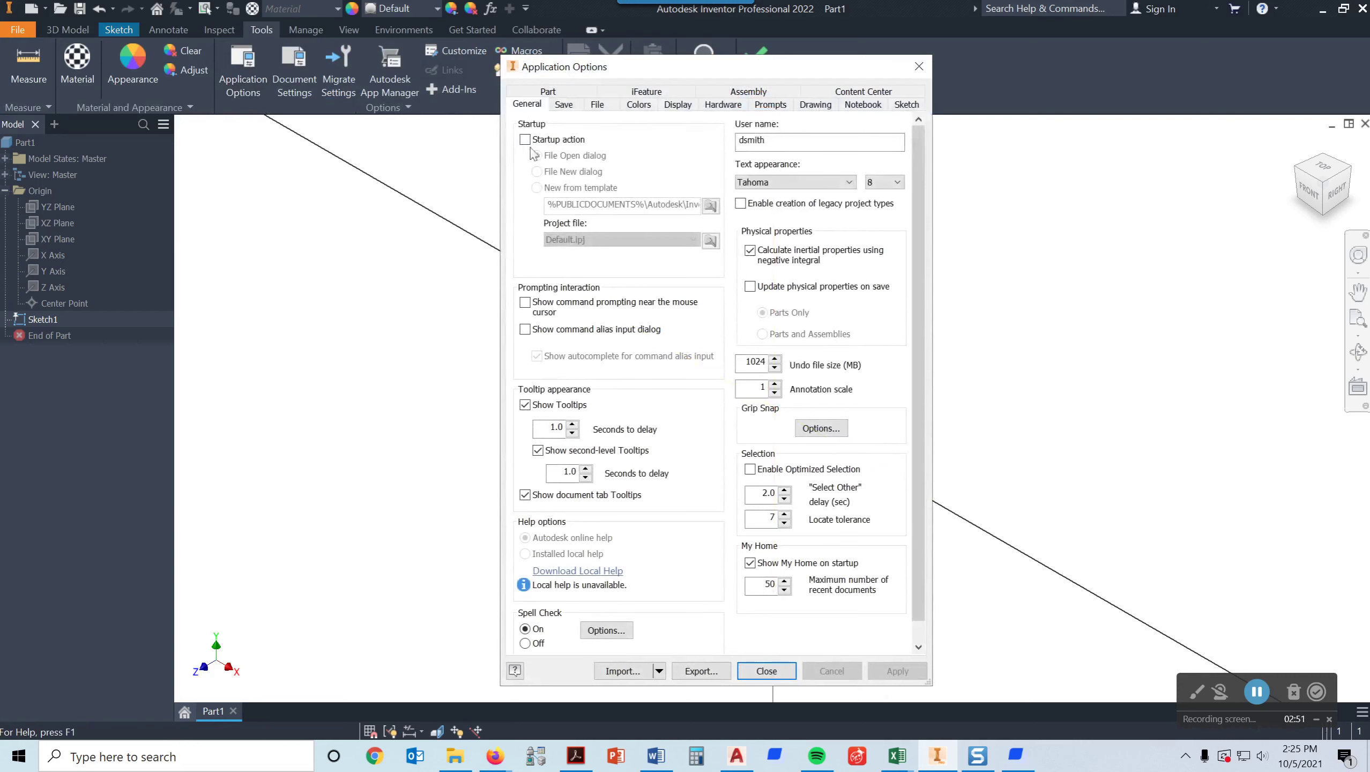
pyautogui.click(647, 107)
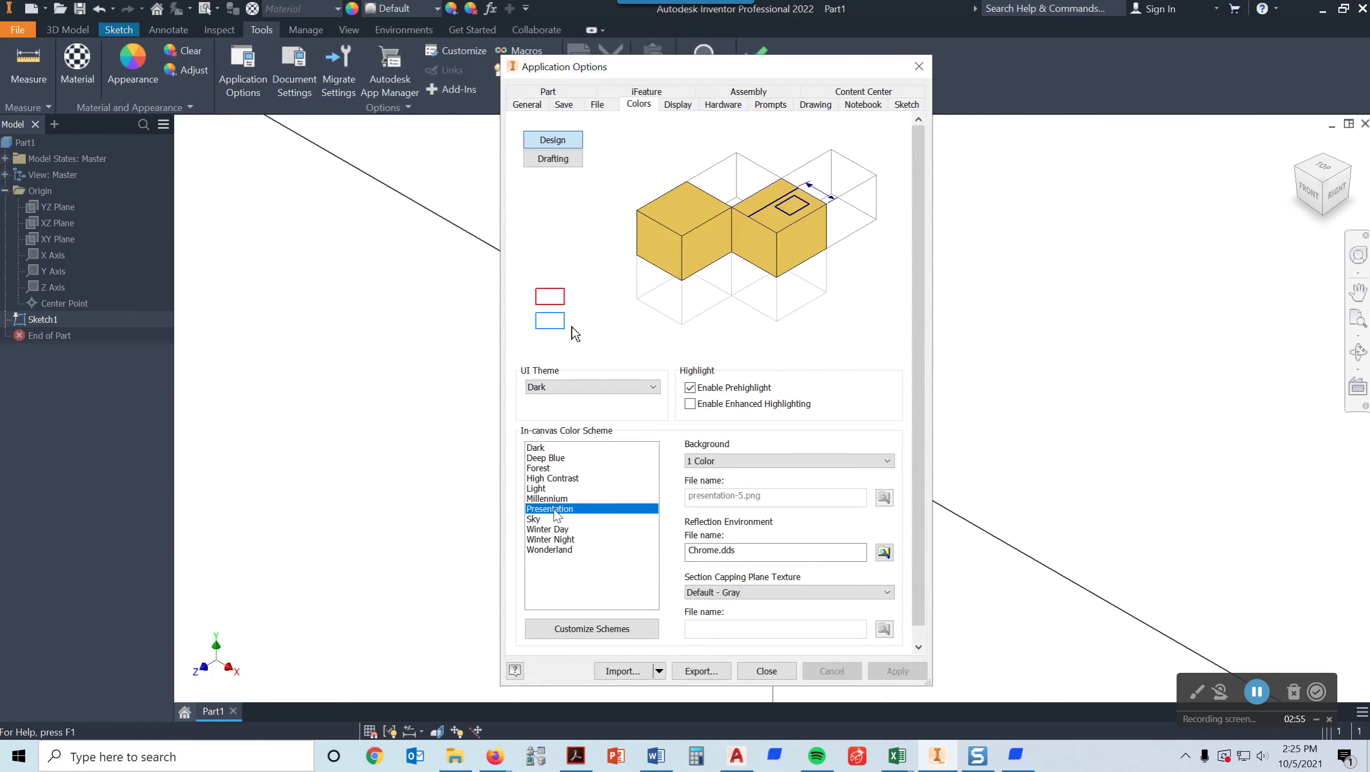
pyautogui.click(561, 477)
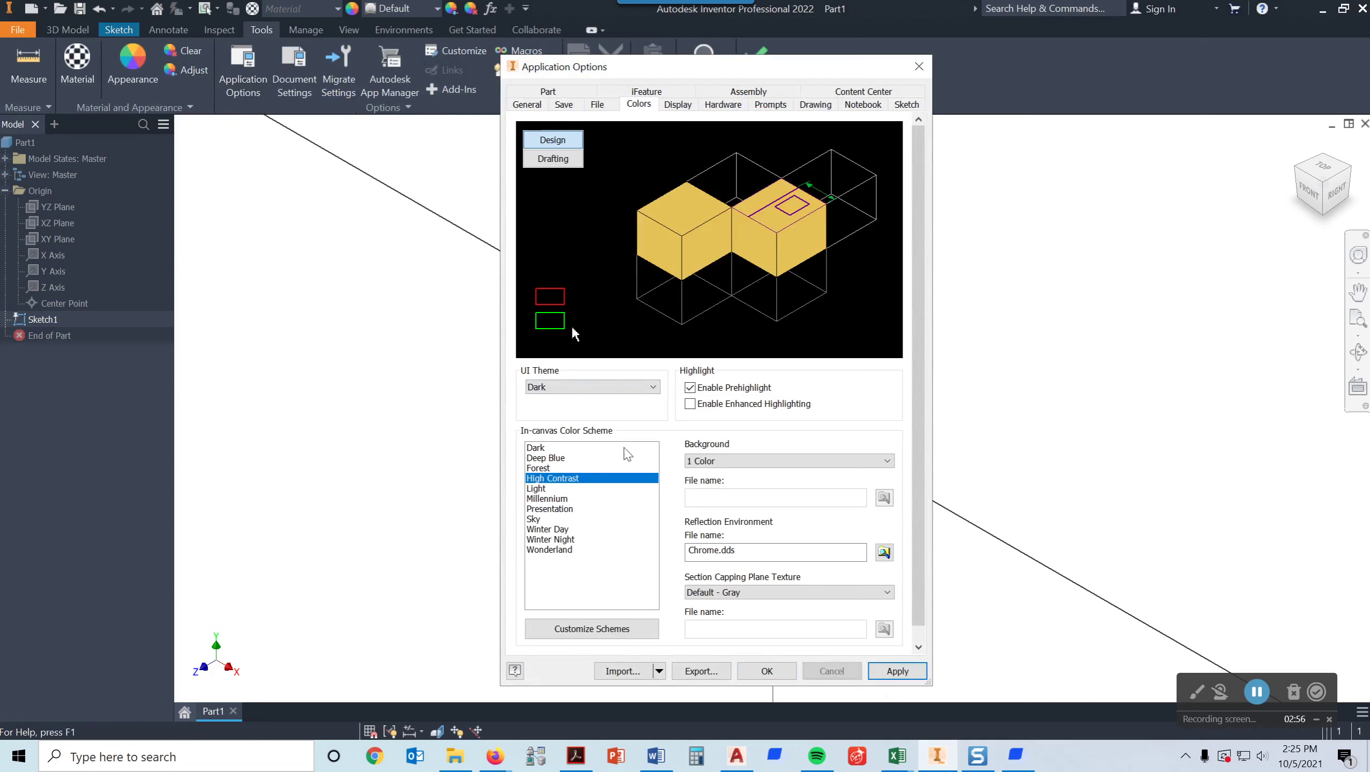
pyautogui.click(766, 668)
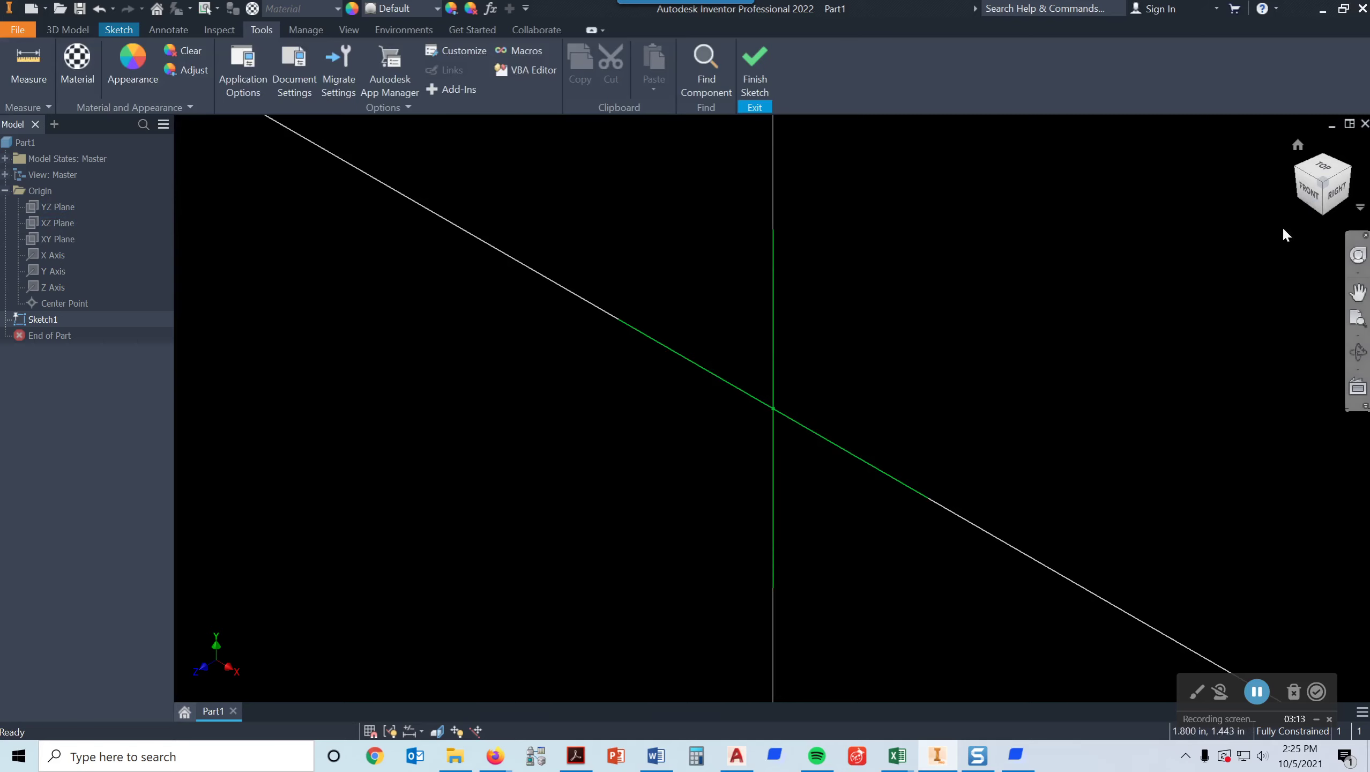
# Sketch a 4 in vertical line upward, starting above the horizontal axis and just beside the vertical axis in the front view.
pyautogui.click(1312, 192)
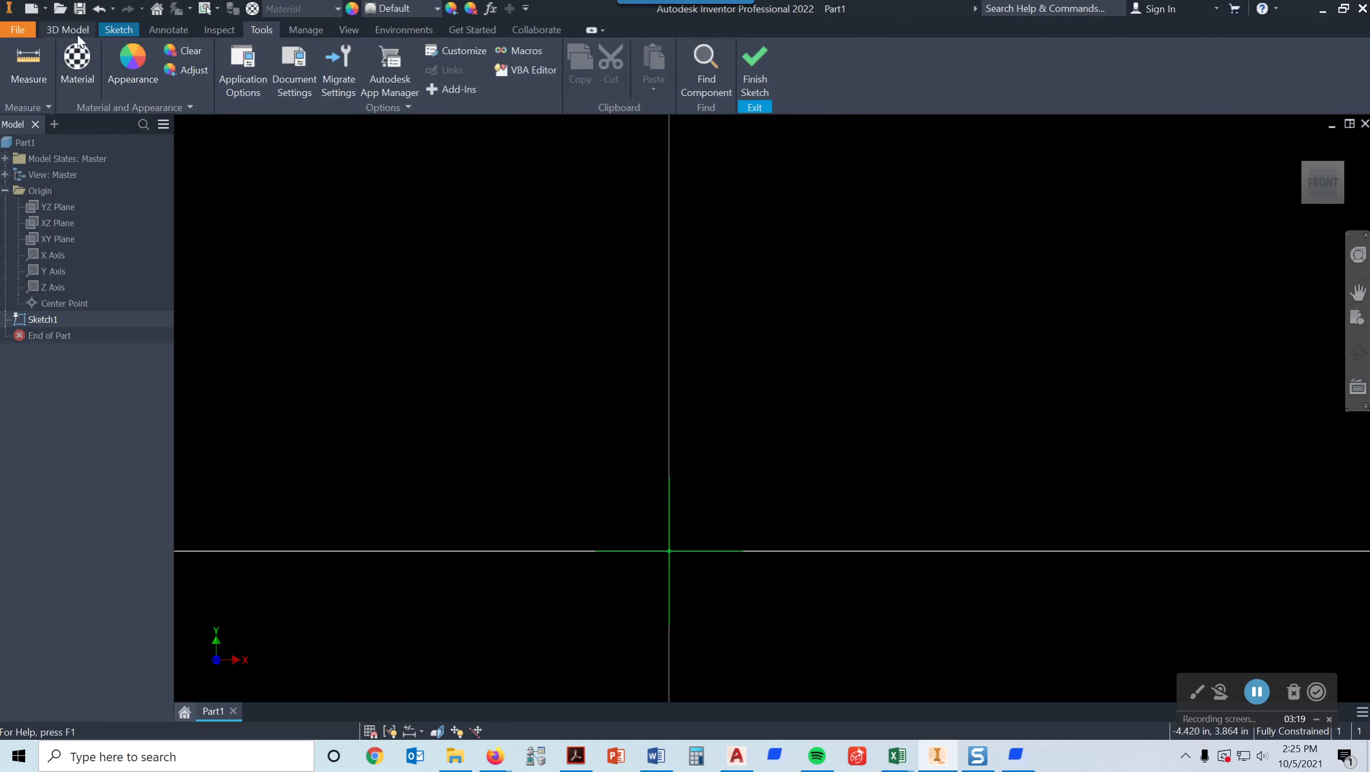
pyautogui.click(127, 34)
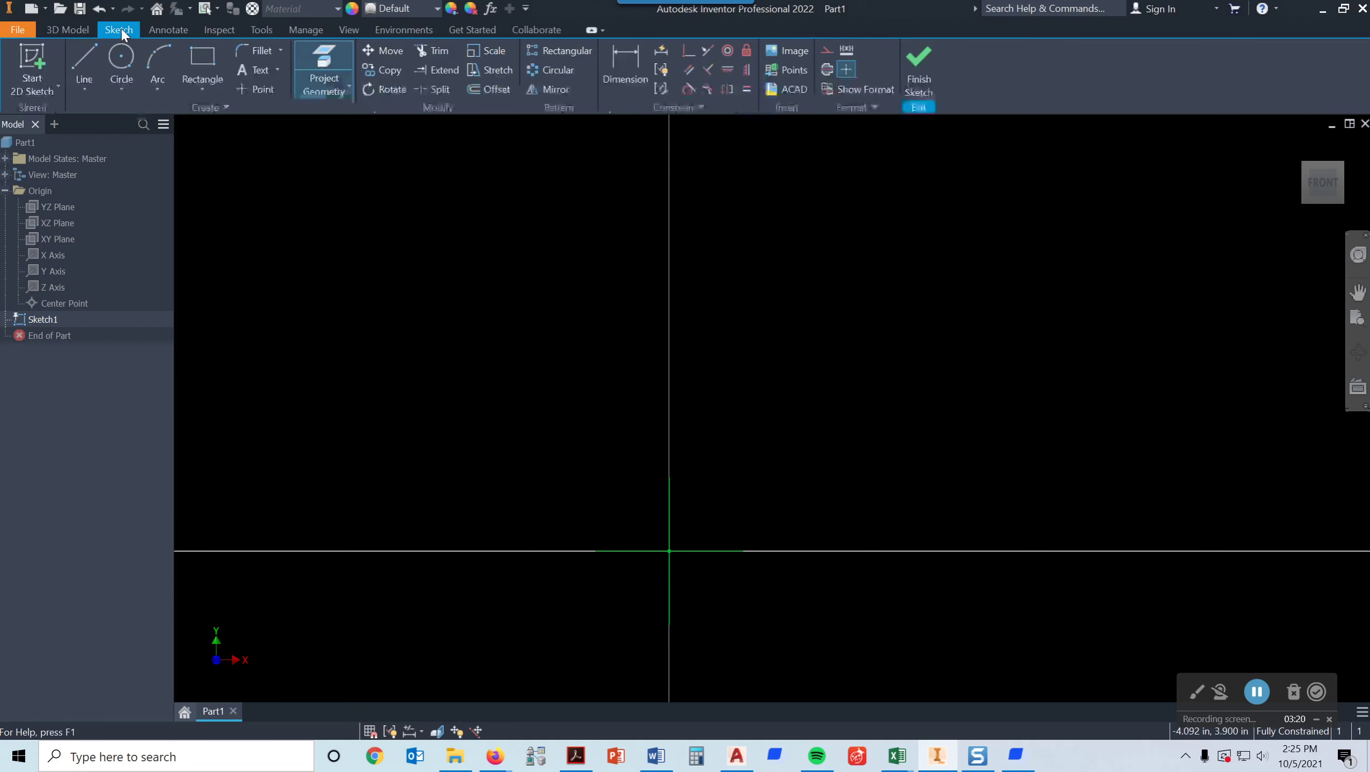
pyautogui.click(82, 63)
pyautogui.click(761, 491)
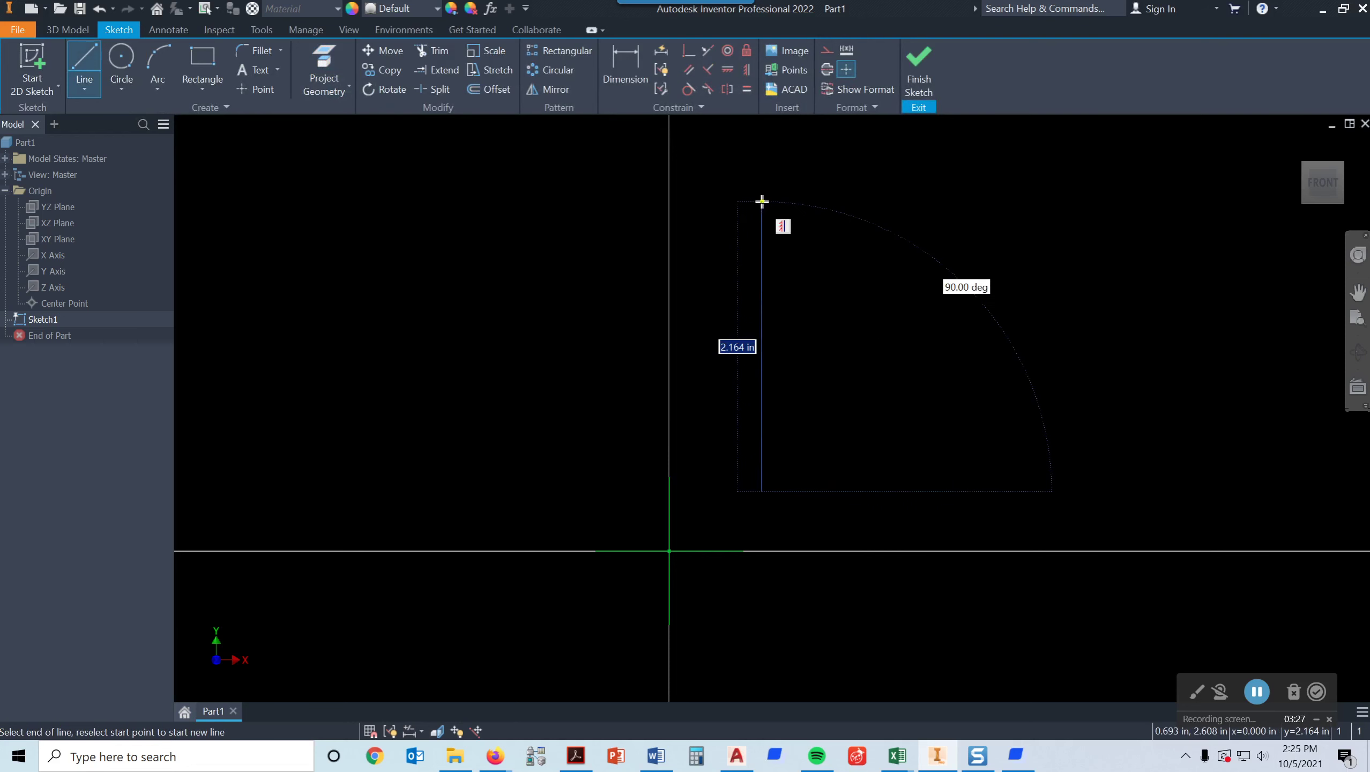
pyautogui.write('4')
pyautogui.press('Return')
# Continue the profile with a horizontal line about 1.7 in long away from the vertical axis and a 0.5 in line down.
pyautogui.scroll(-2, 807, 210)
pyautogui.moveTo(807, 213); pyautogui.dragTo(782, 469, button='middle')
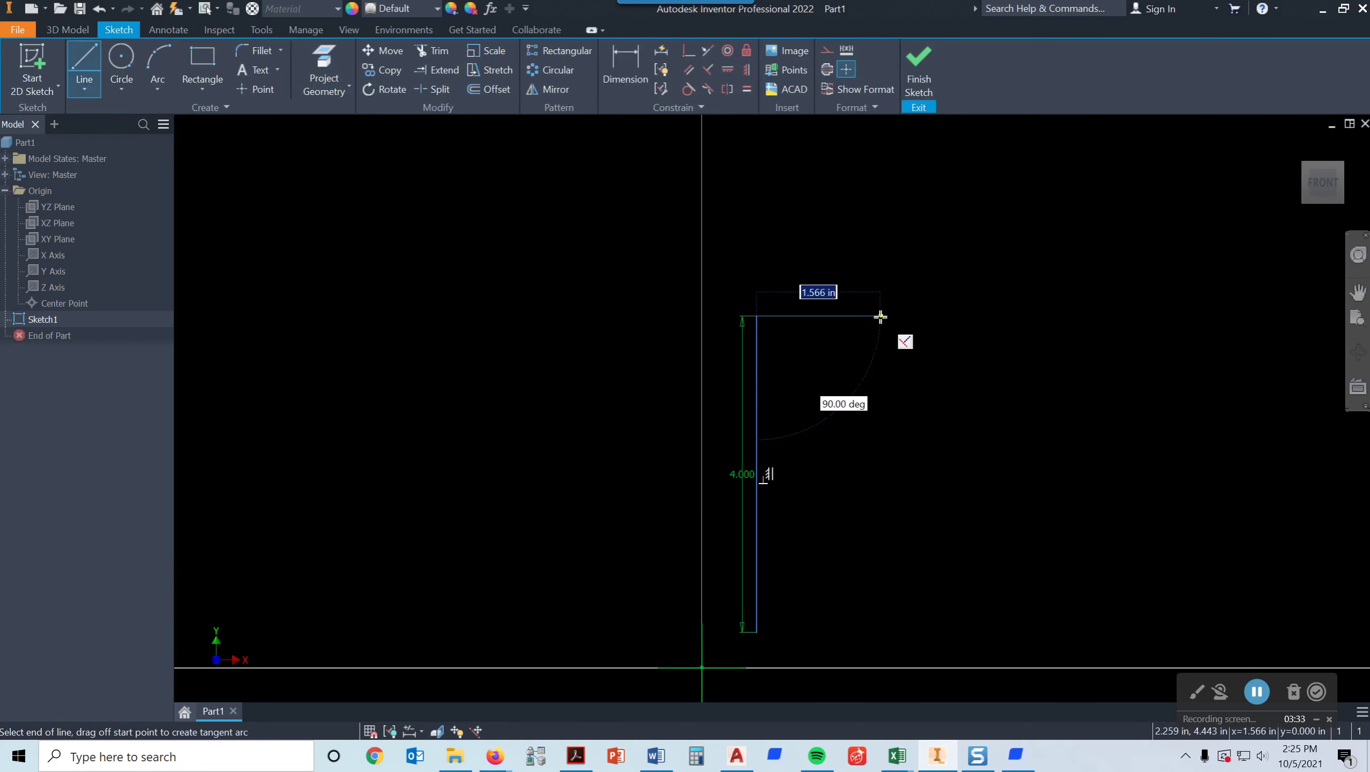
pyautogui.click(891, 316)
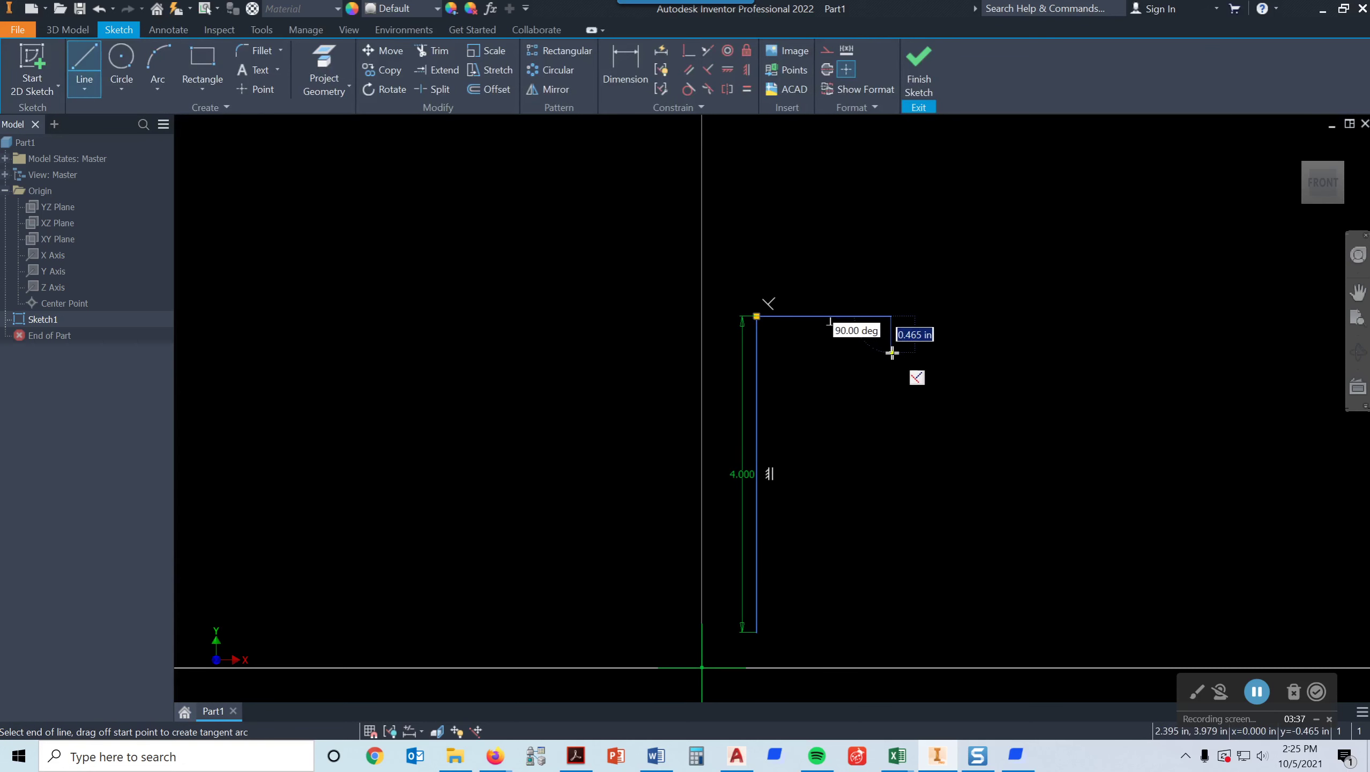
pyautogui.write('.5')
pyautogui.press('Return')
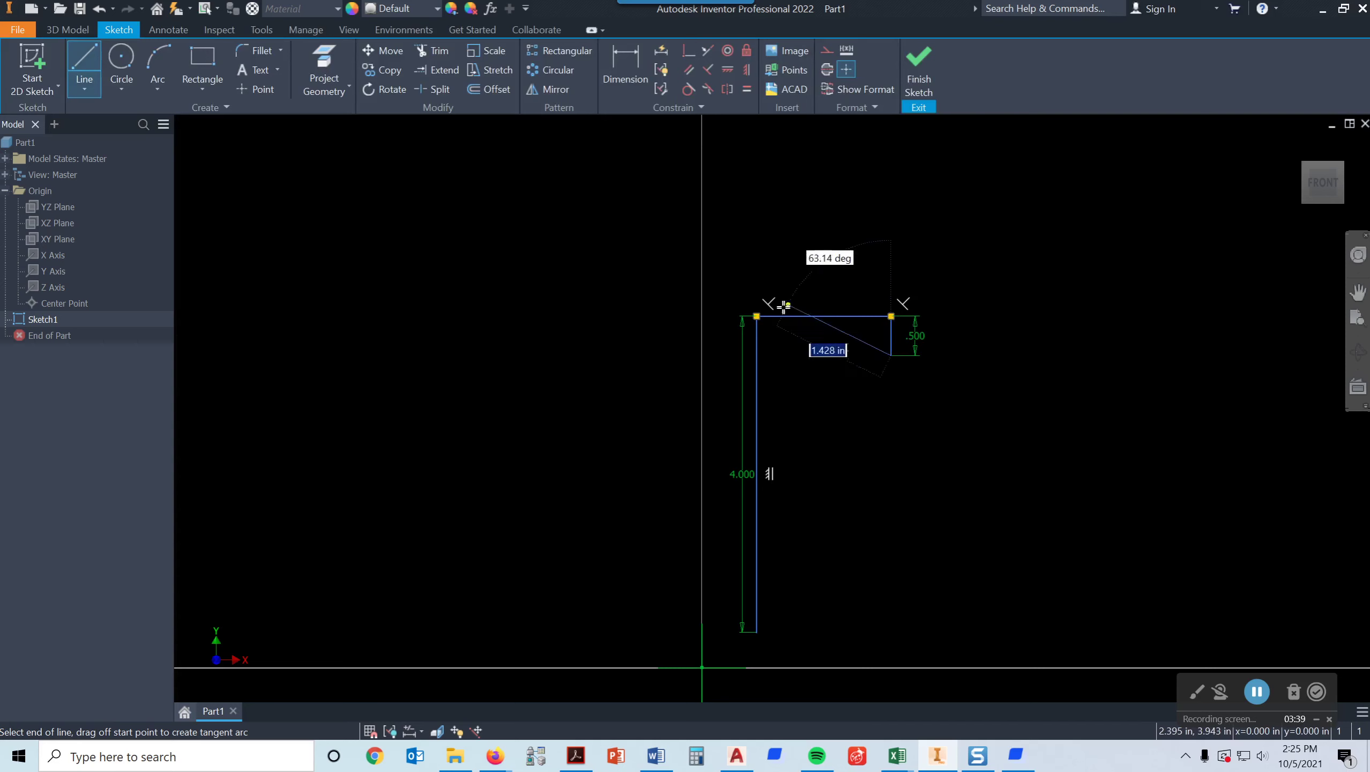
# Complete the closed C-shaped profile with an inner vertical edge about 3.19 in long and a lower flange with a slightly slanted end.
pyautogui.click(786, 355)
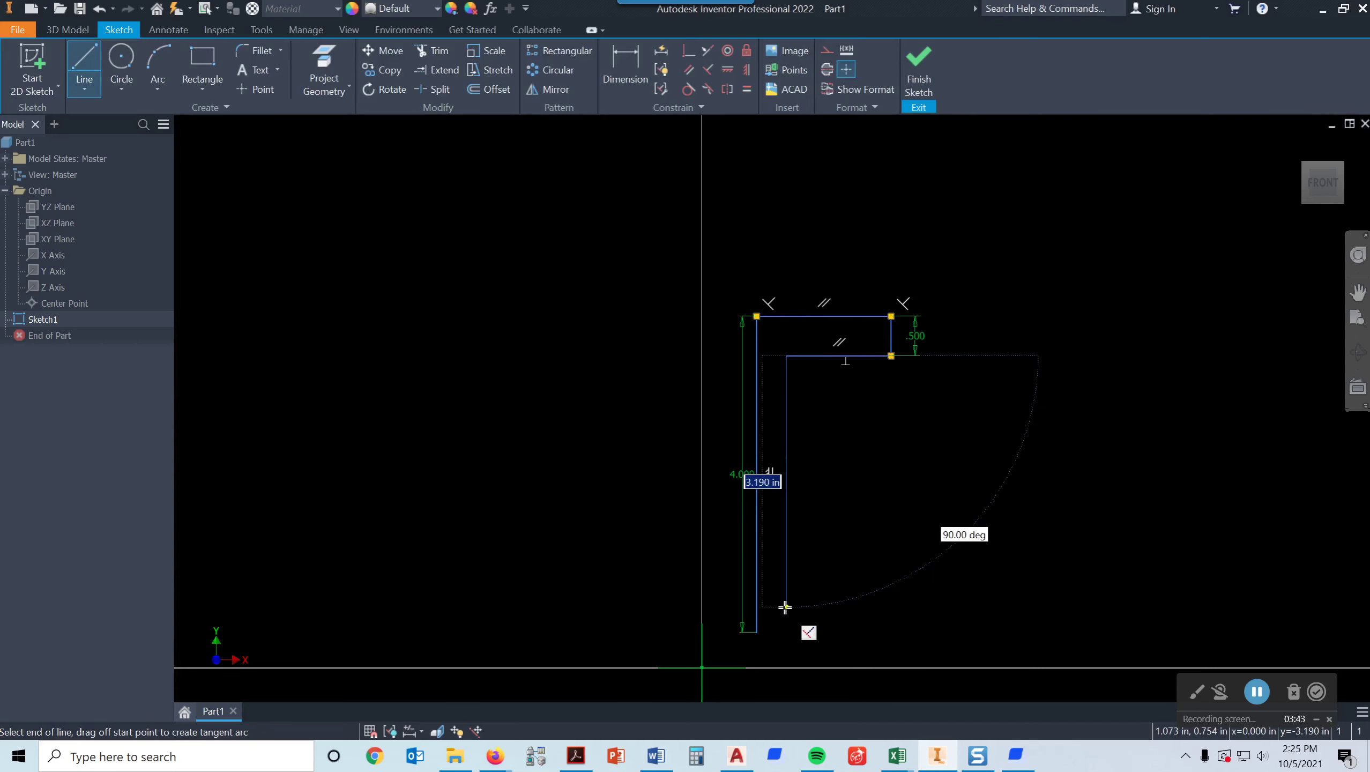
pyautogui.click(785, 608)
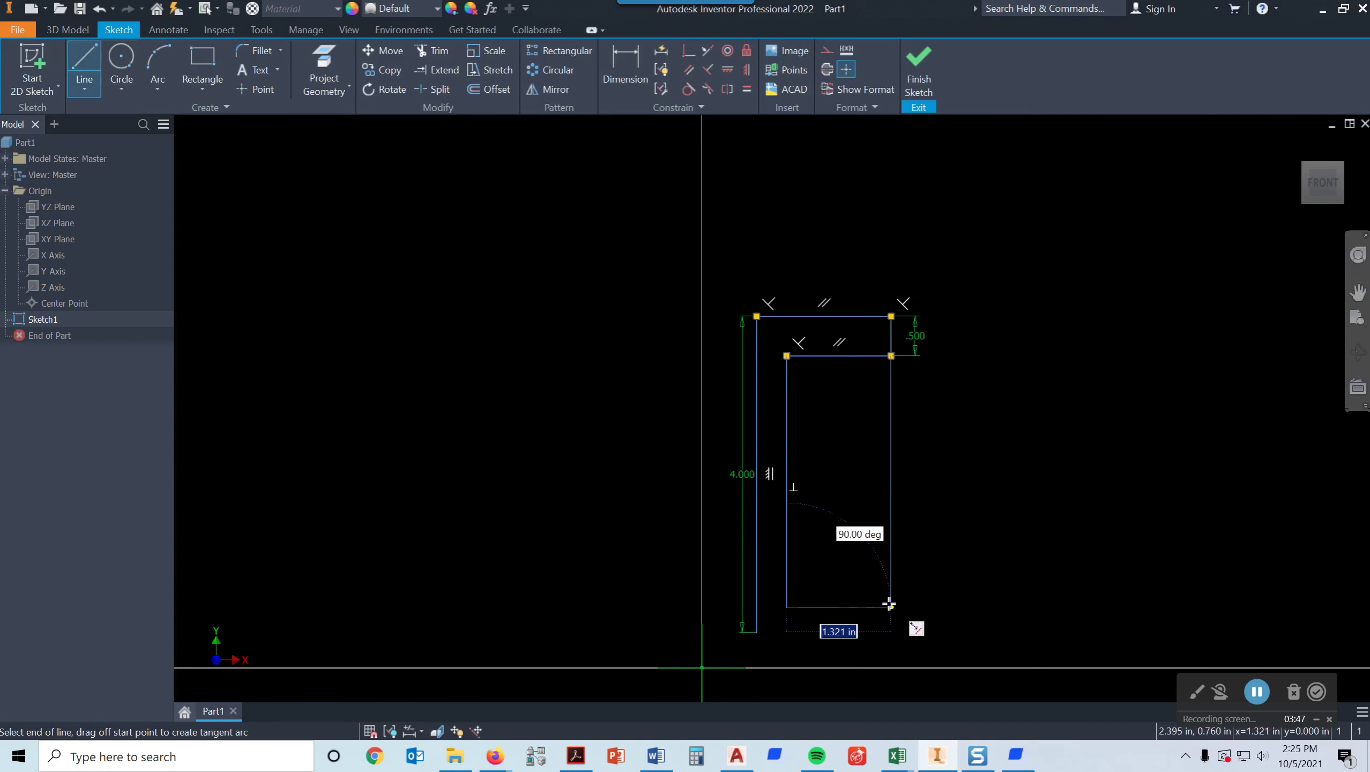
pyautogui.click(891, 608)
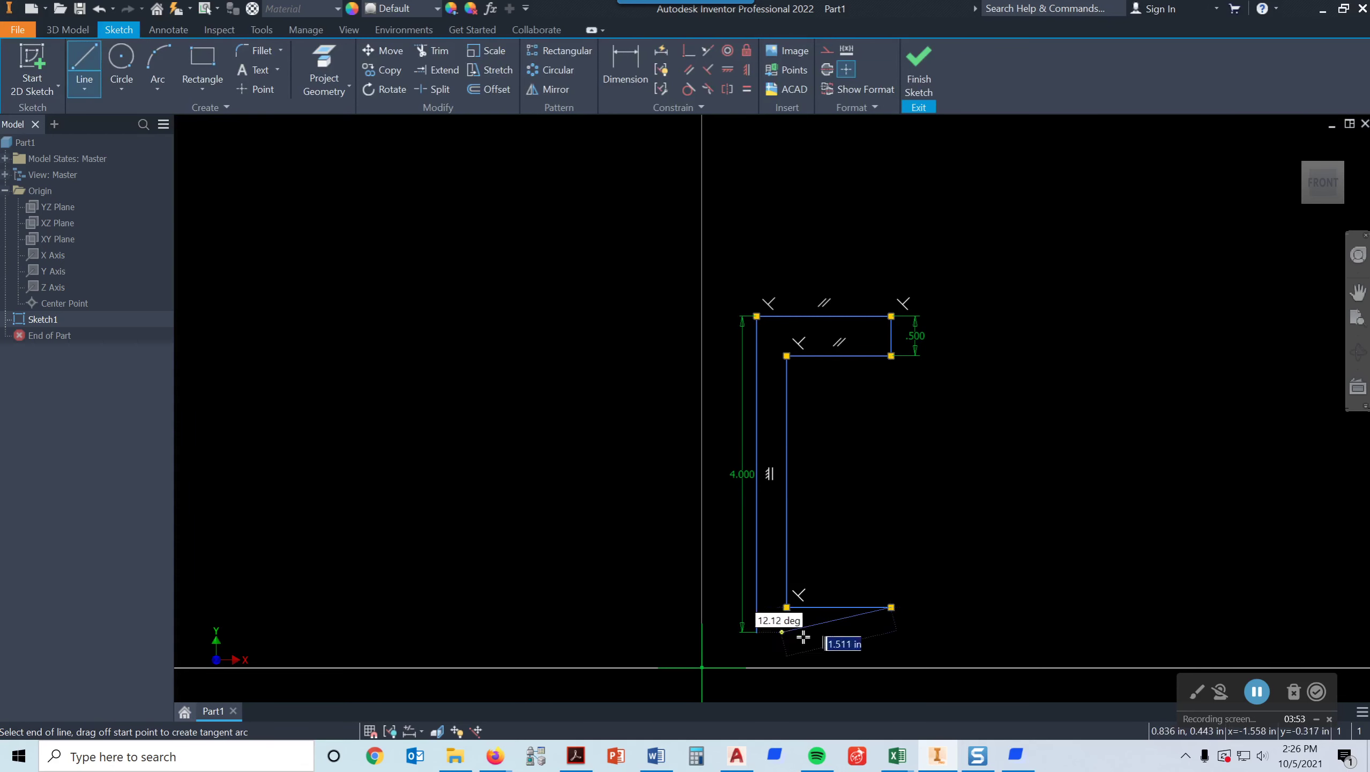
pyautogui.click(895, 631)
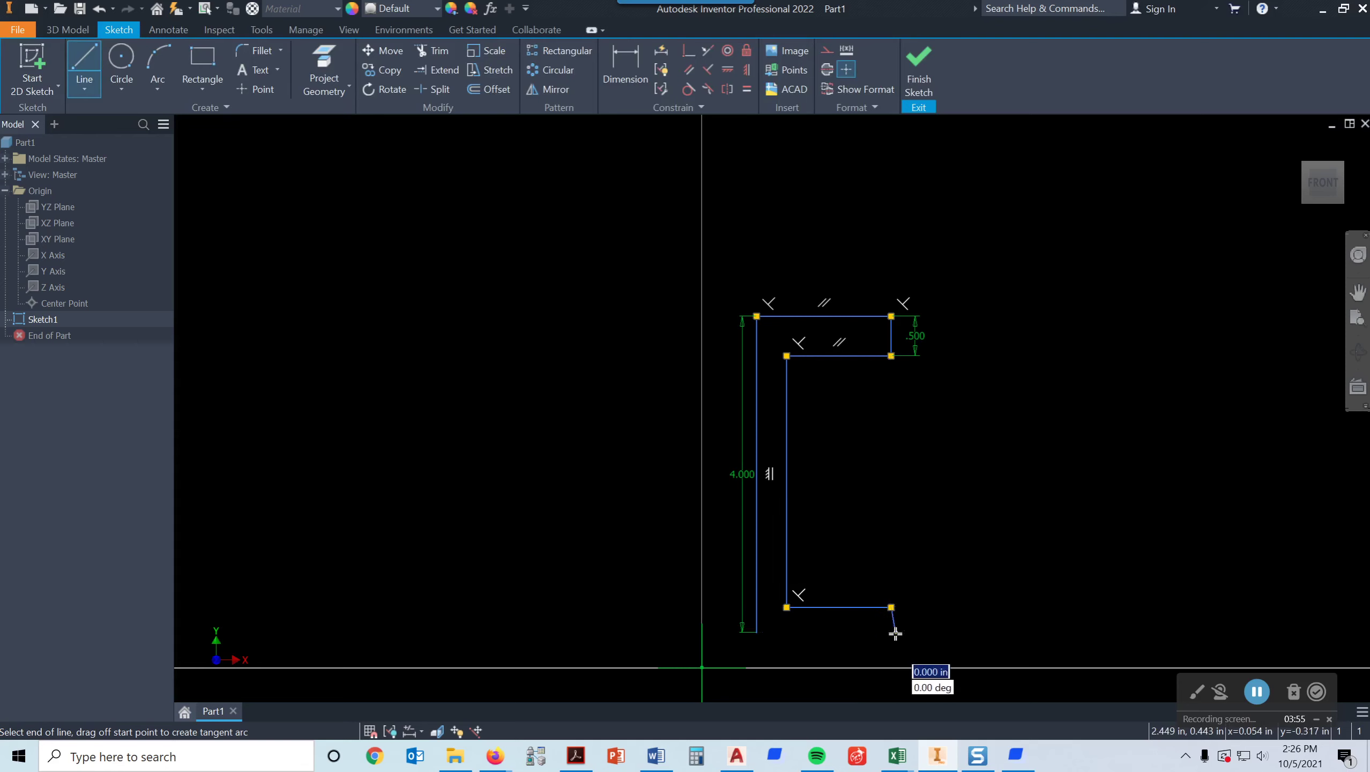
pyautogui.click(756, 631)
pyautogui.press('Escape')
# Apply a vertical constraint to the slanted end edge of the lower flange.
pyautogui.moveTo(905, 589); pyautogui.dragTo(891, 544, button='middle')
pyautogui.scroll(5, 881, 570)
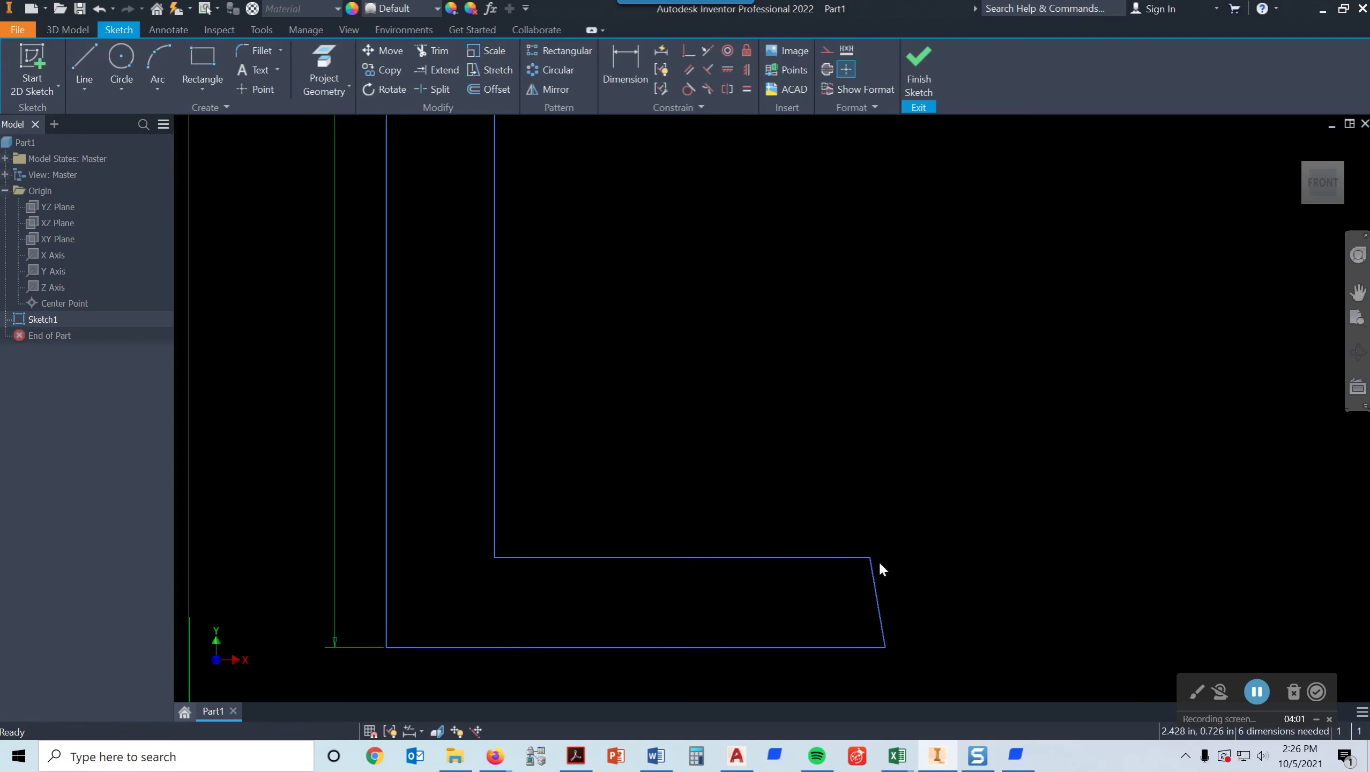
pyautogui.scroll(-4, 911, 505)
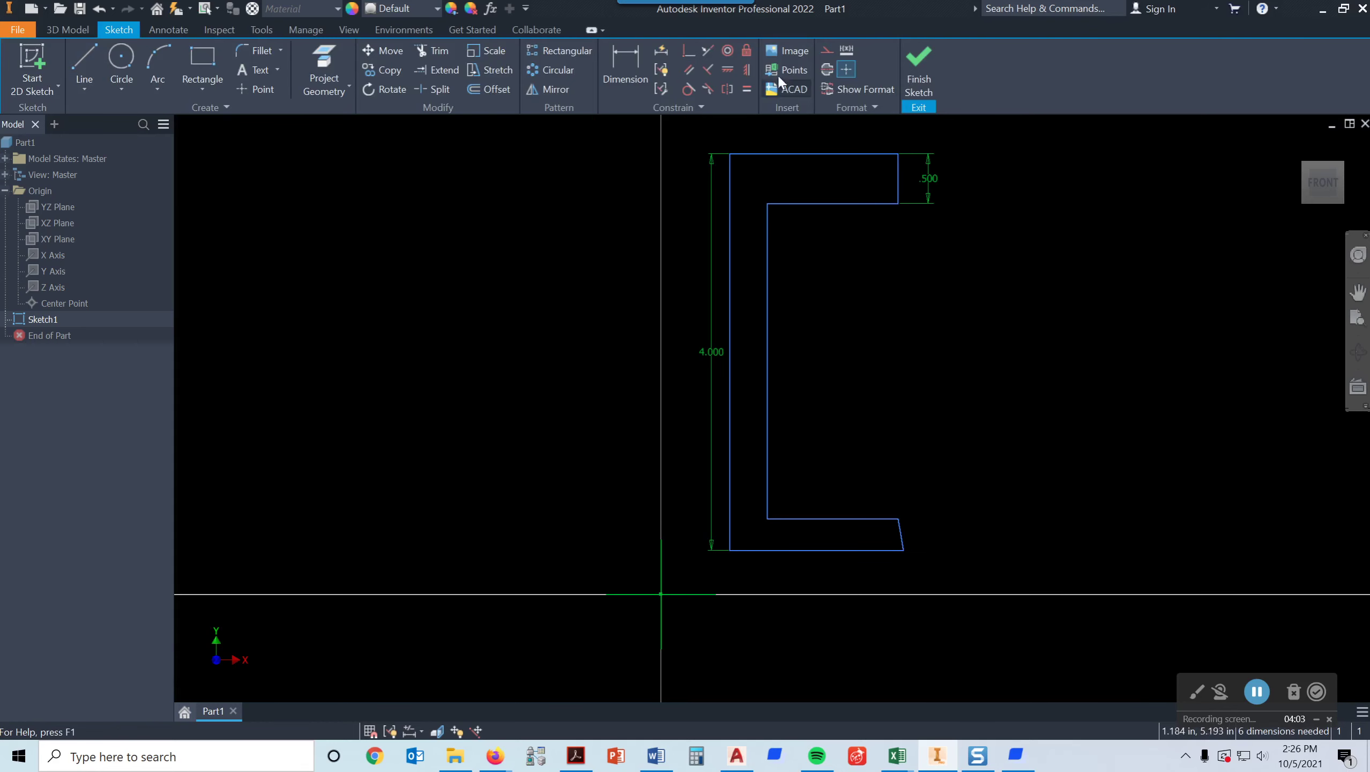
pyautogui.click(746, 68)
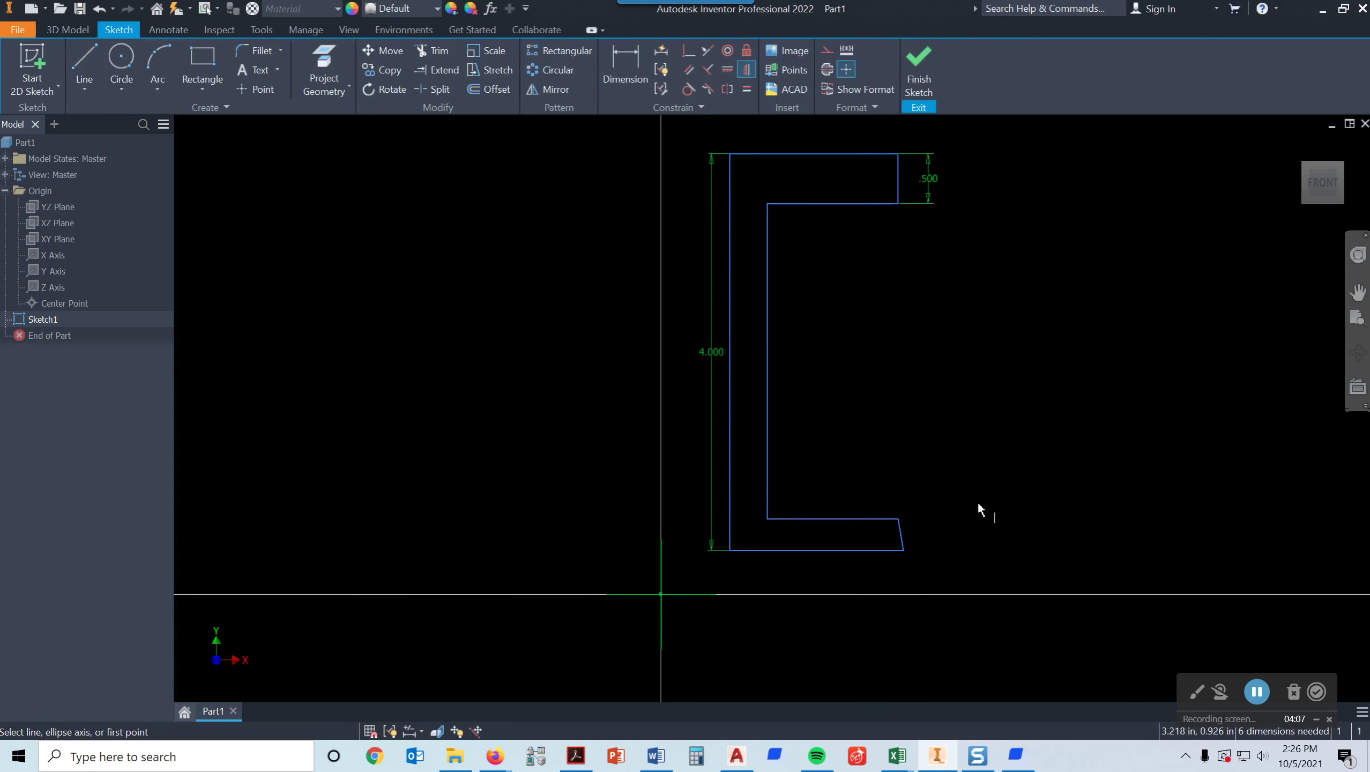
pyautogui.click(899, 527)
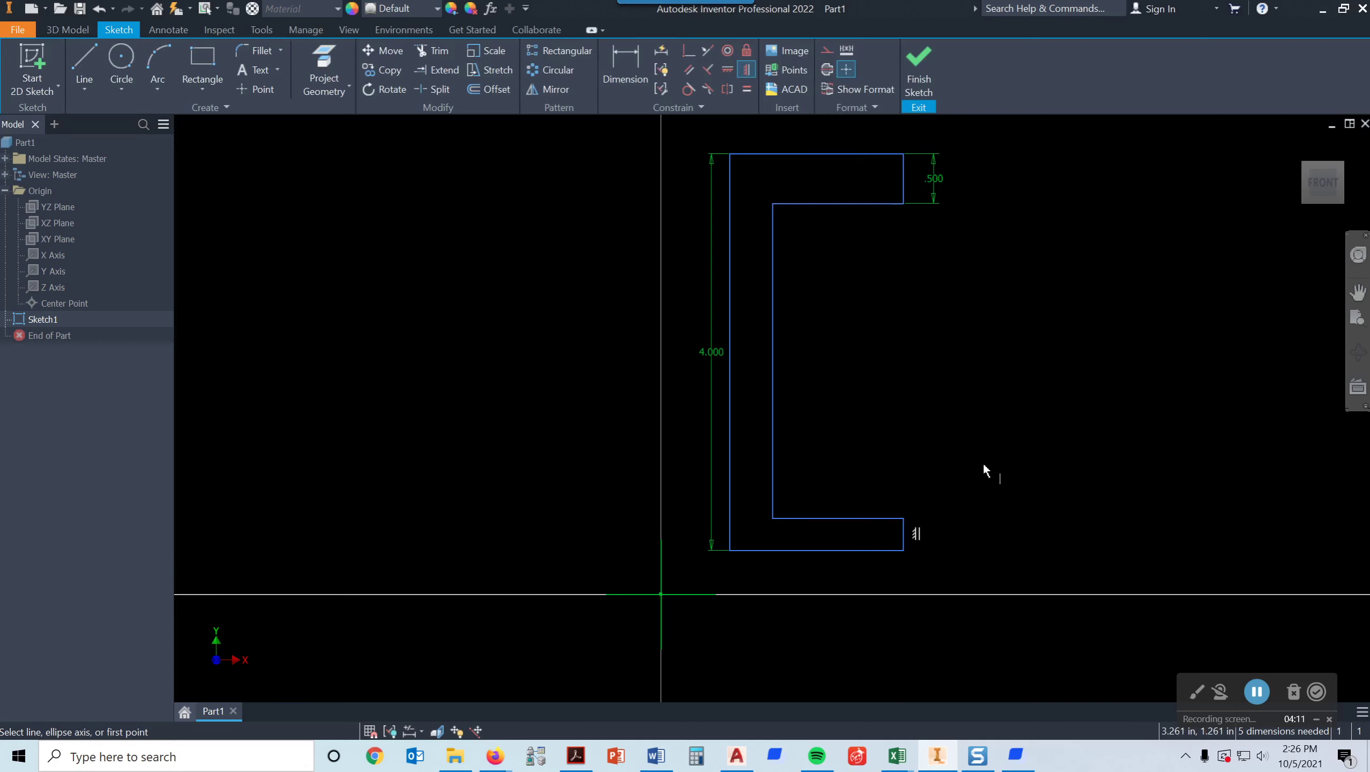
# Make the end edges of the upper and lower flanges equal in length with an equal constraint.
pyautogui.click(747, 90)
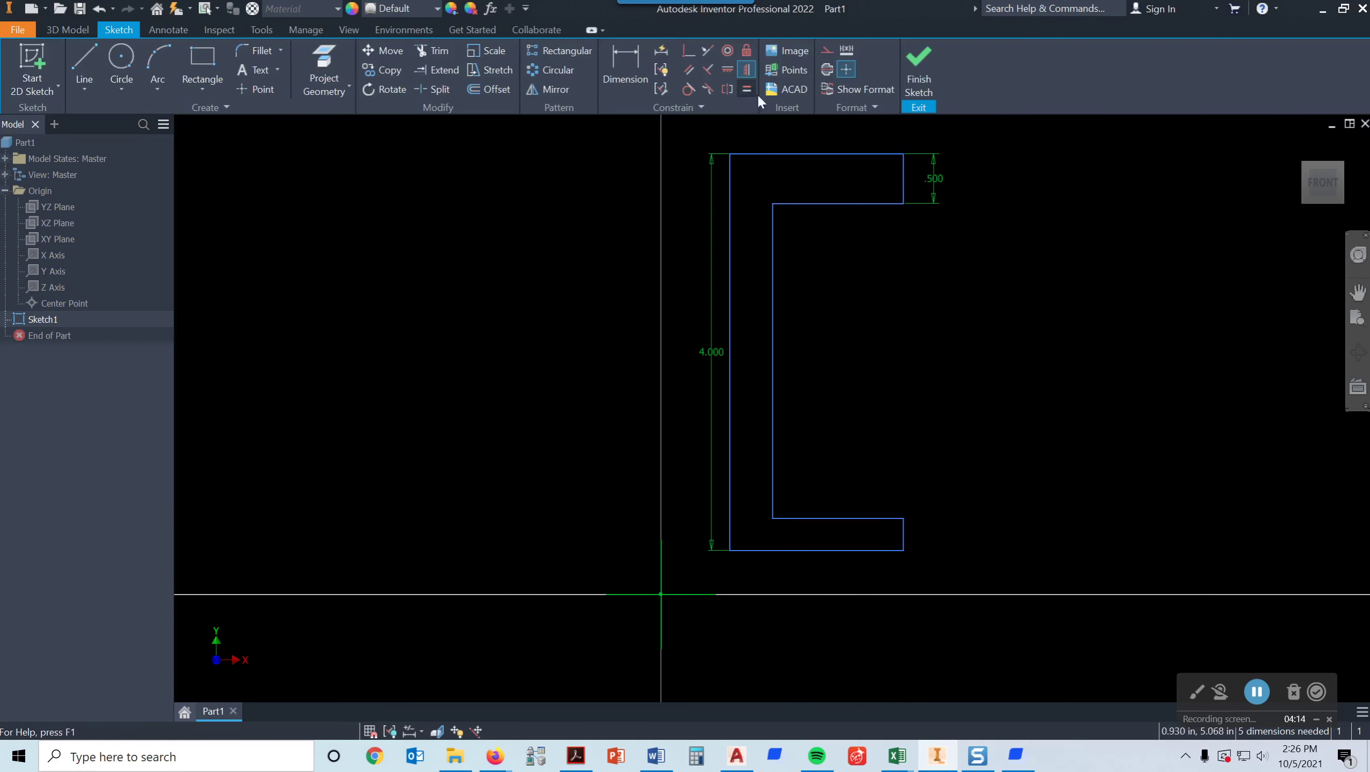
pyautogui.click(903, 171)
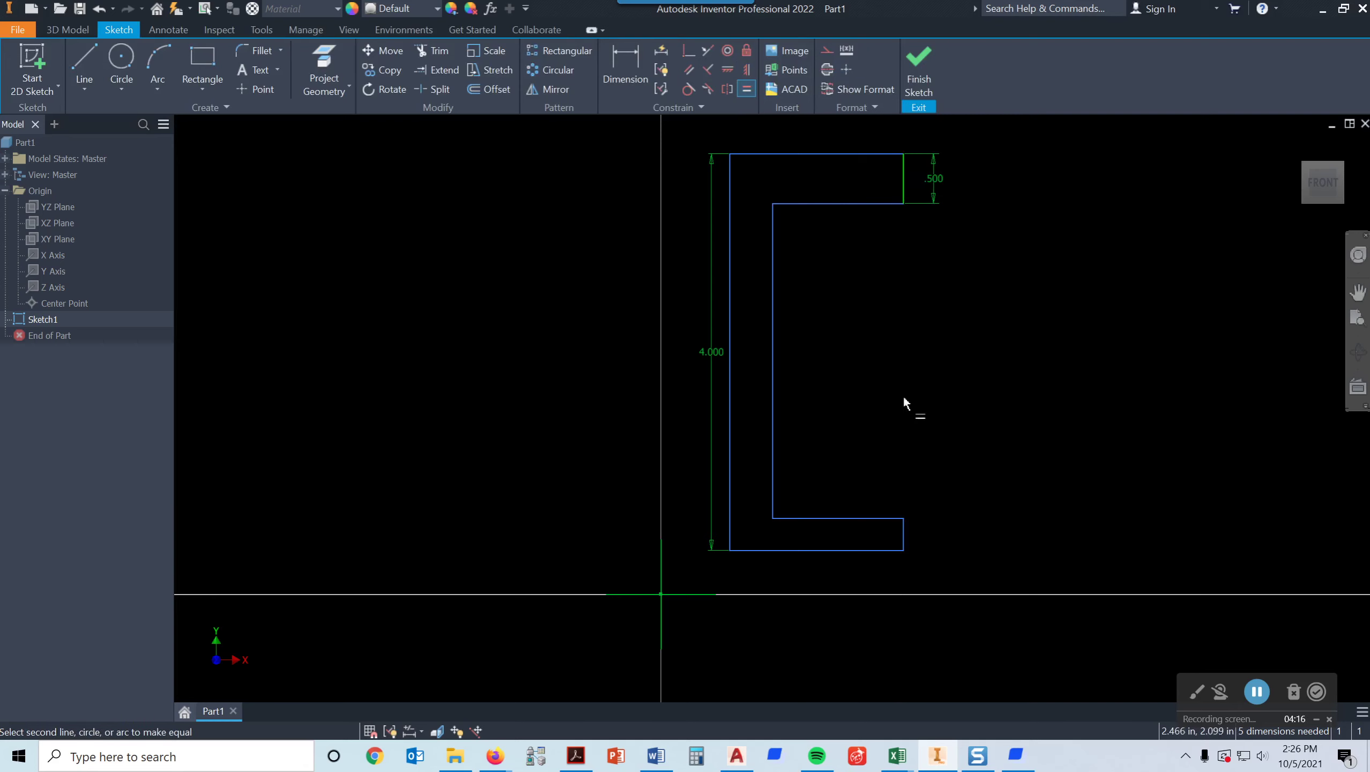
pyautogui.click(905, 533)
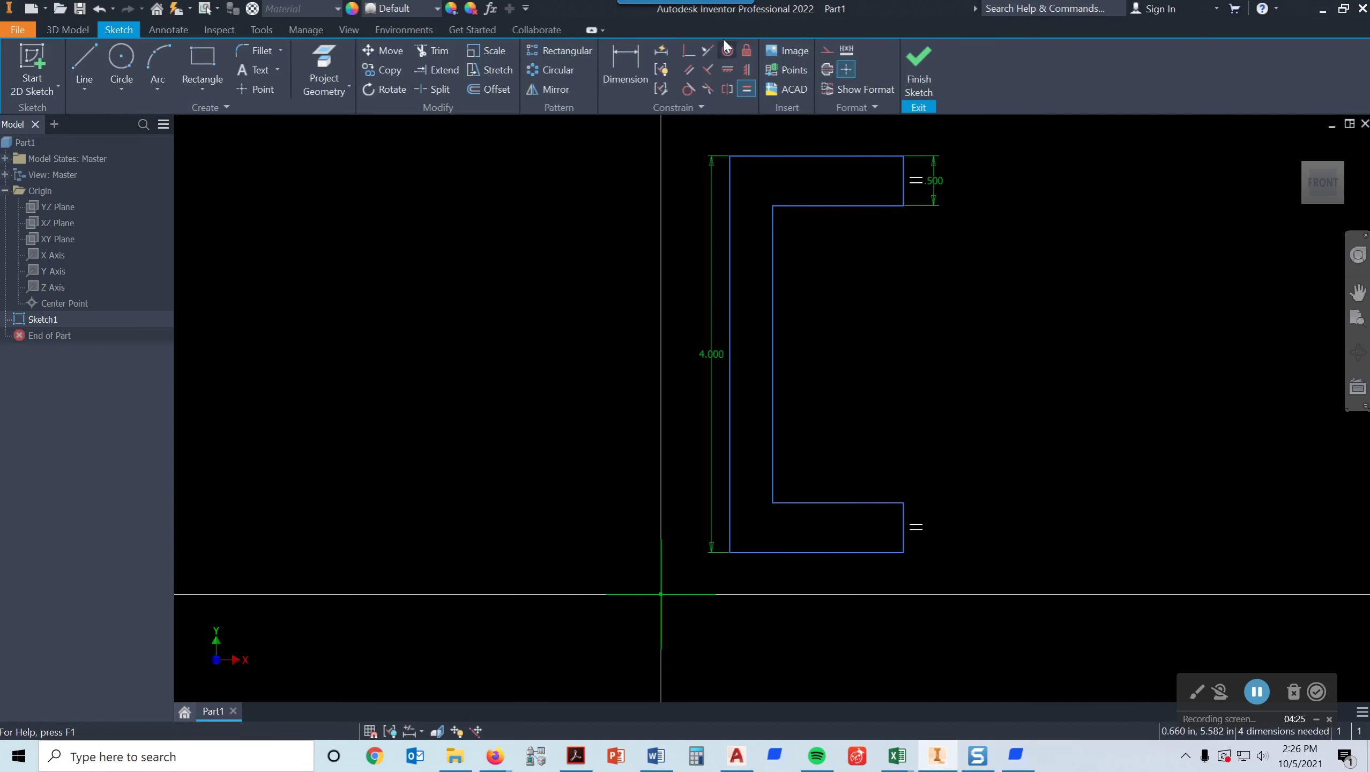
# Try to add a collinear constraint between the end edges of the upper and lower flanges.
pyautogui.click(708, 50)
pyautogui.click(904, 167)
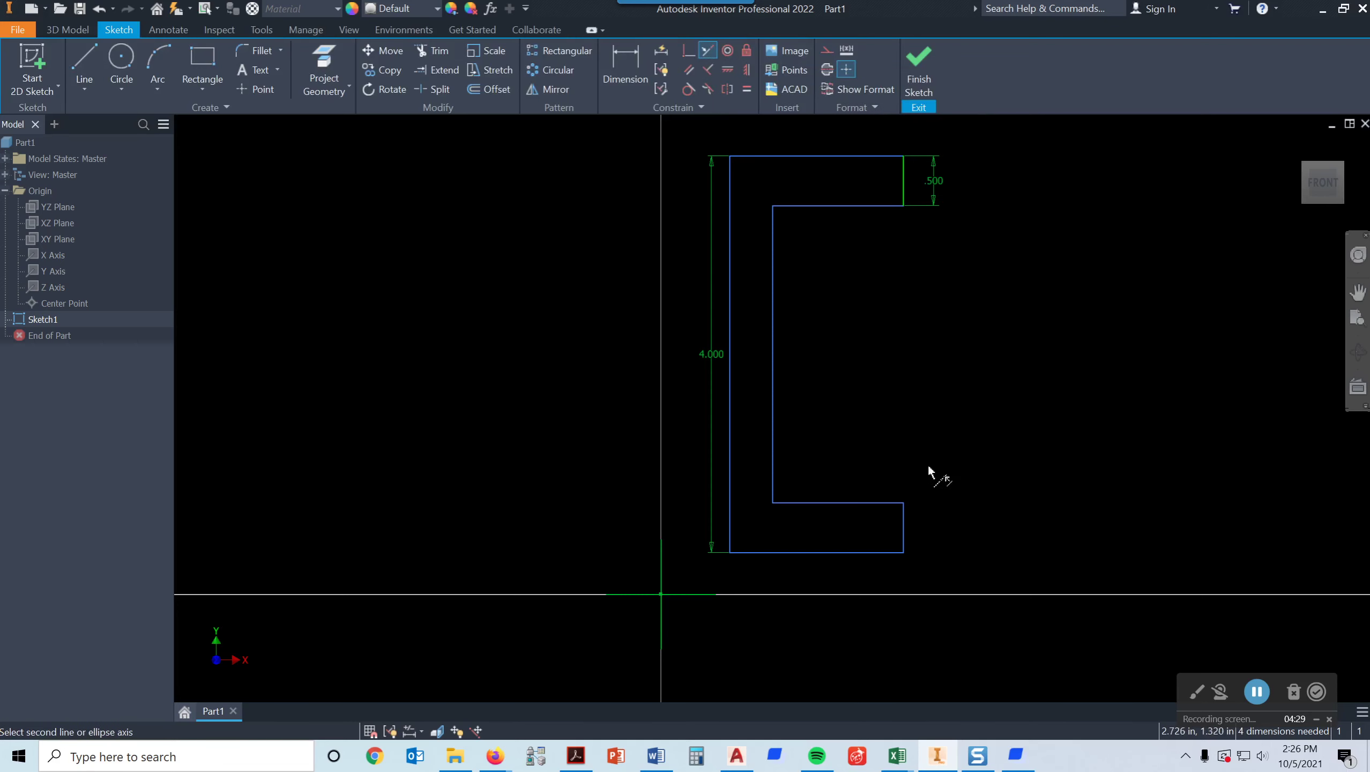
pyautogui.click(901, 521)
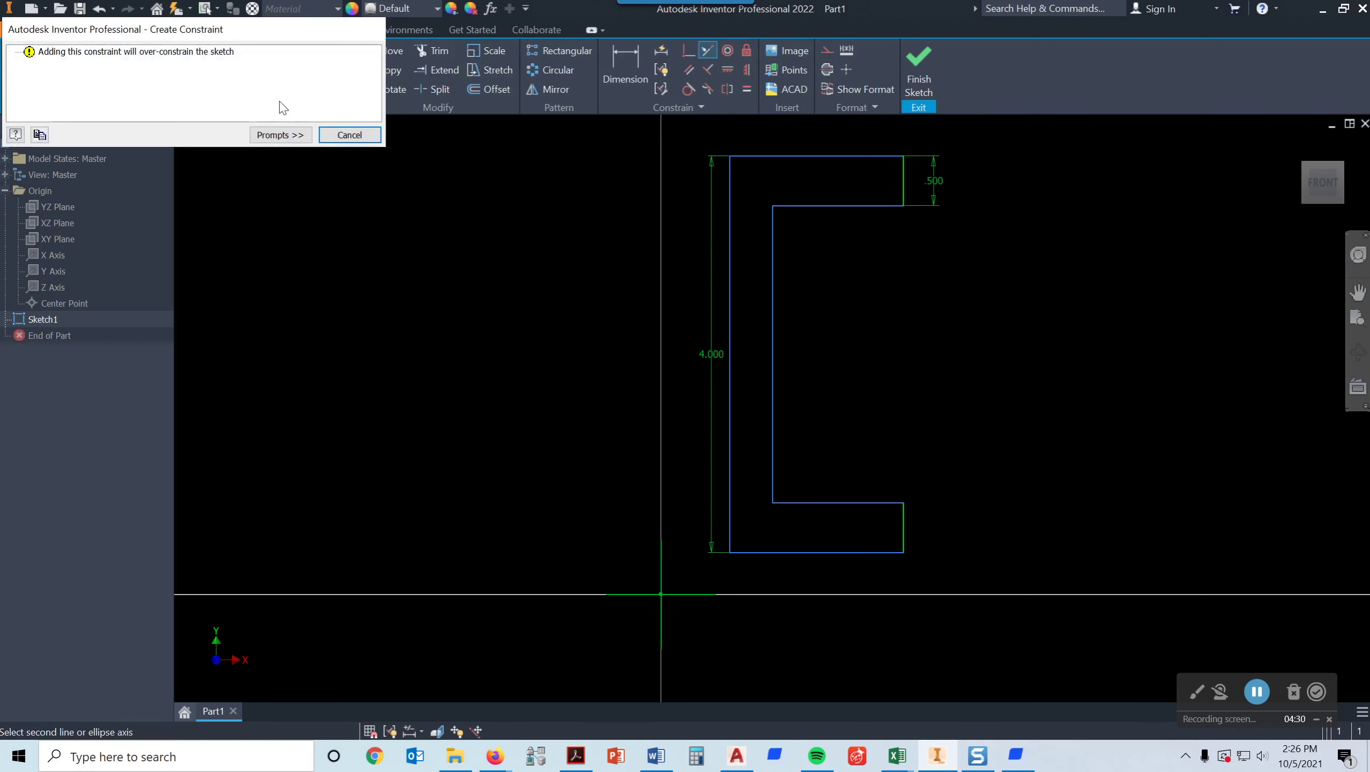
pyautogui.moveTo(249, 37); pyautogui.dragTo(471, 220)
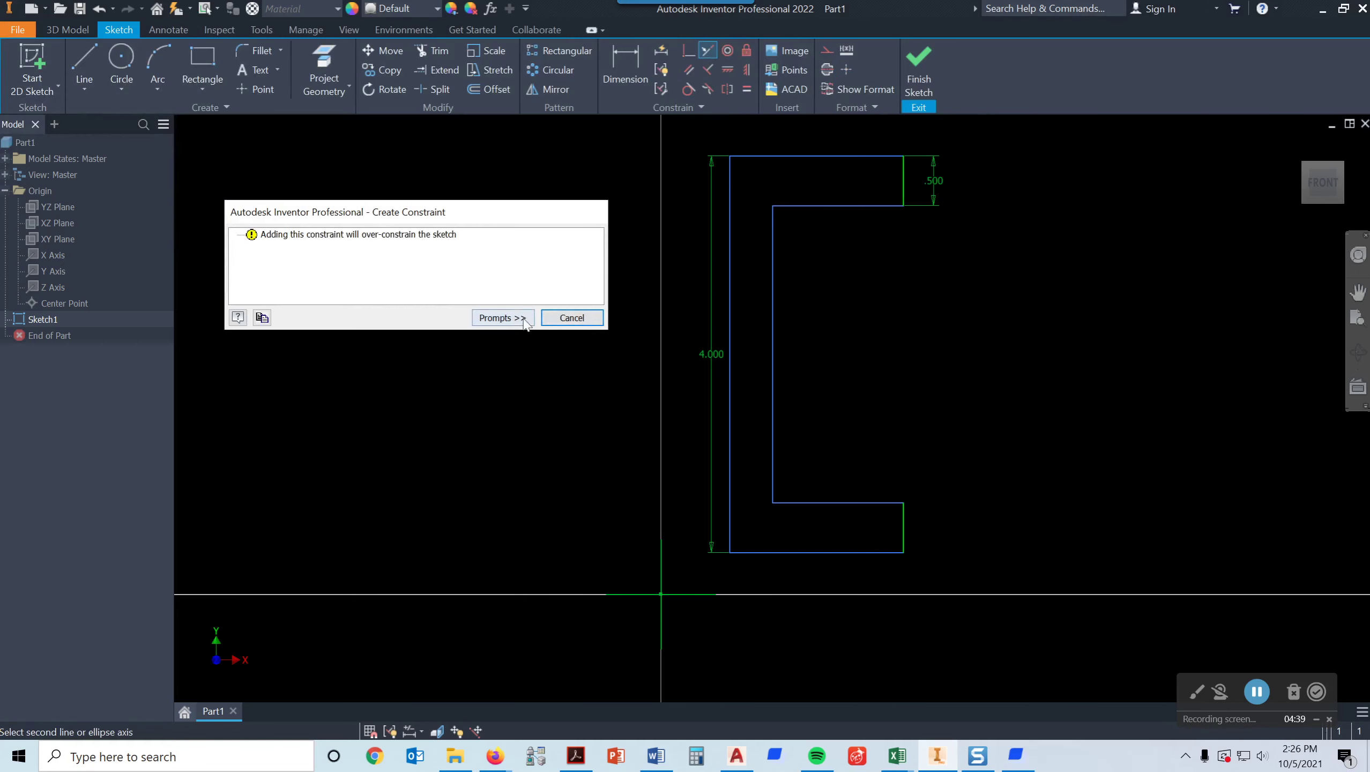
pyautogui.click(572, 318)
pyautogui.scroll(3, 843, 332)
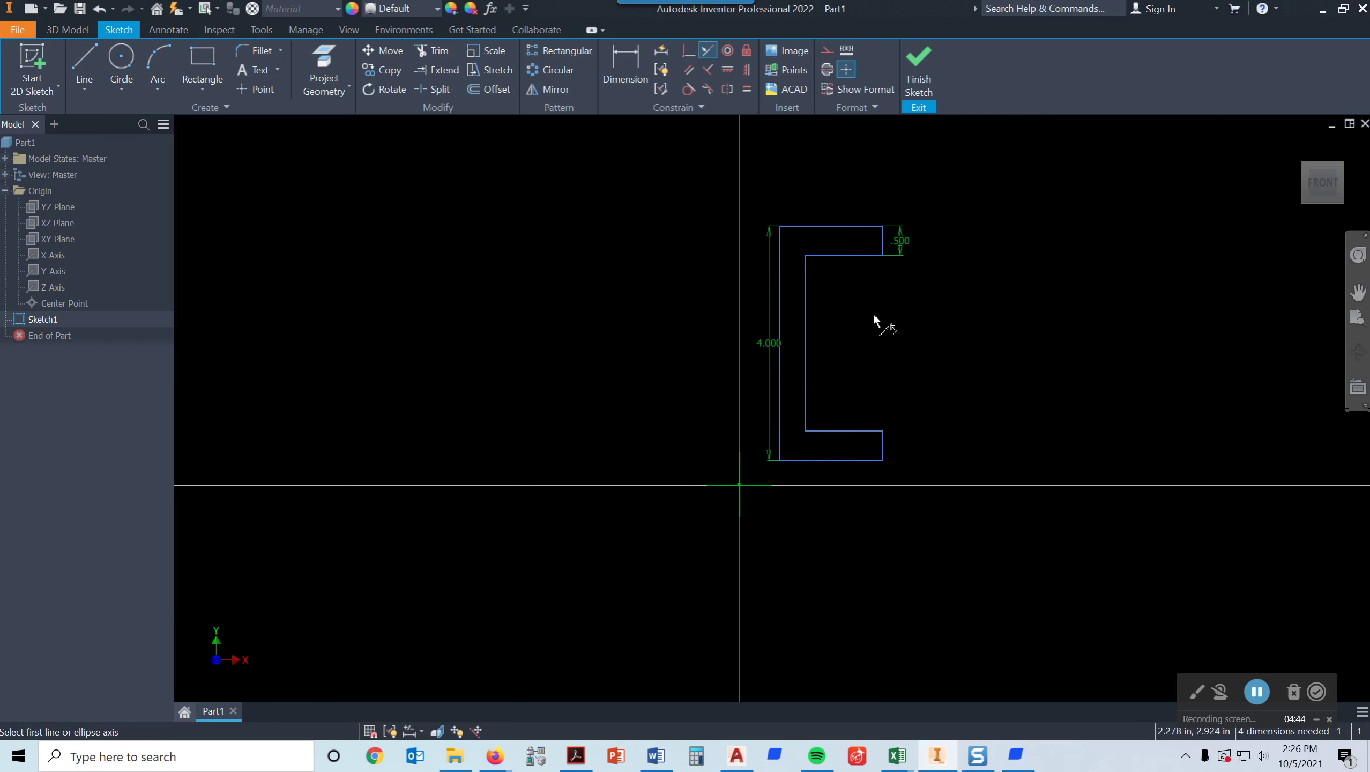
pyautogui.press('Escape')
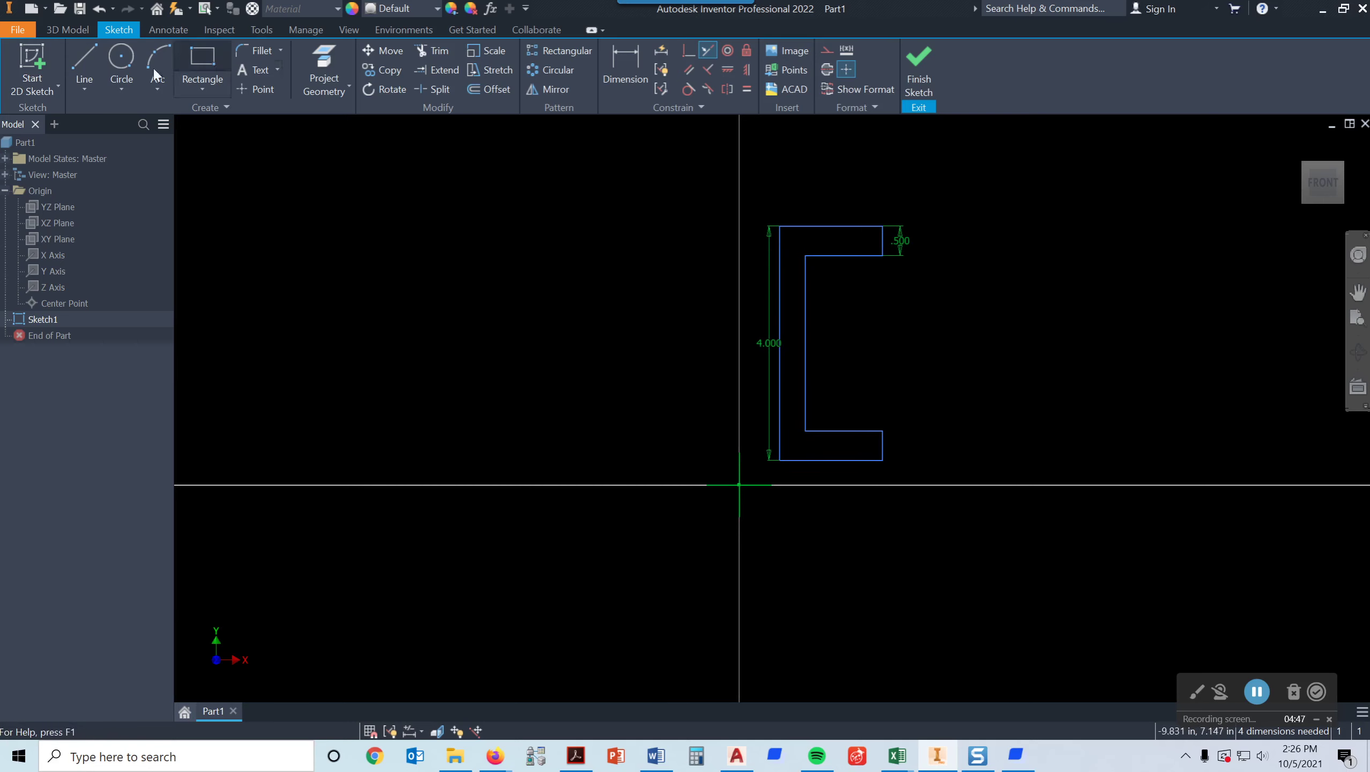
# Draw a vertical line about 5.15 in long upward from the origin along the projected Y axis.
pyautogui.click(85, 59)
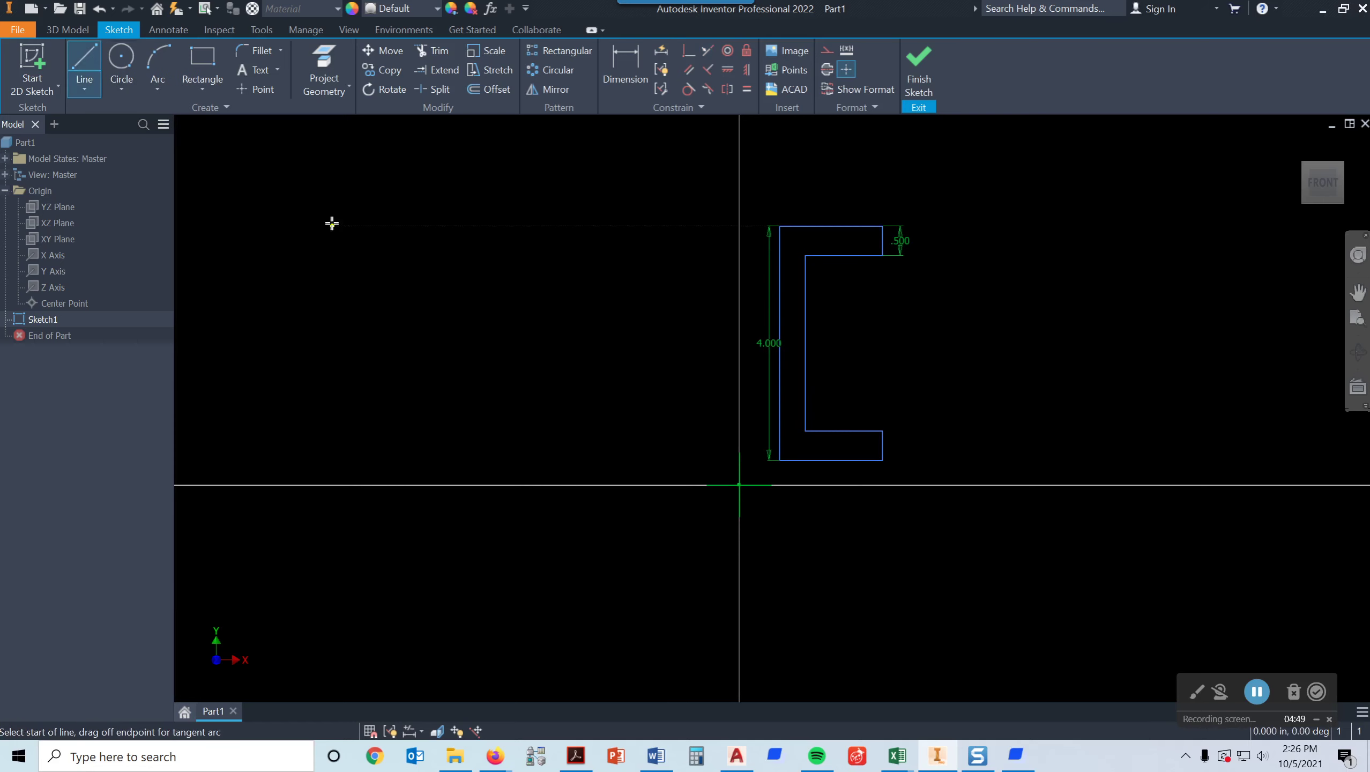
pyautogui.click(739, 484)
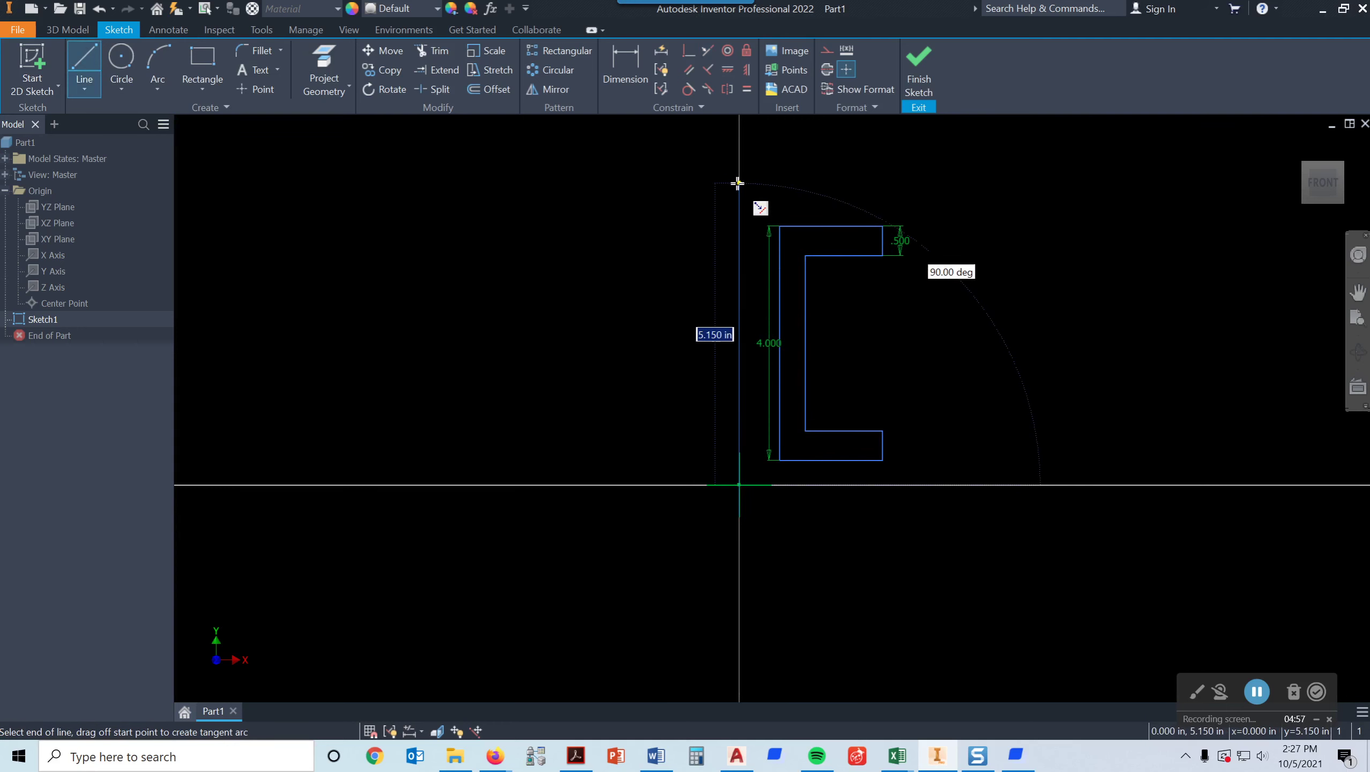
pyautogui.click(738, 183)
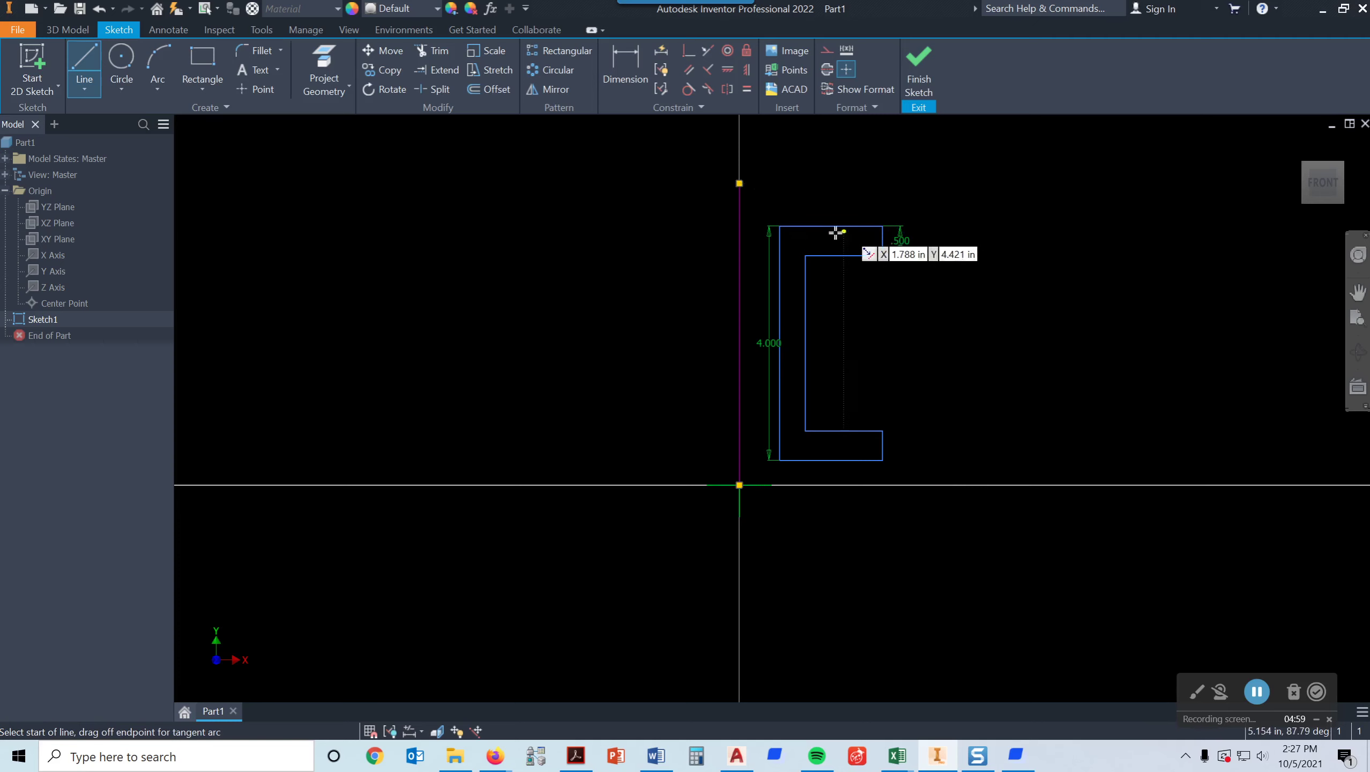
pyautogui.press('Escape')
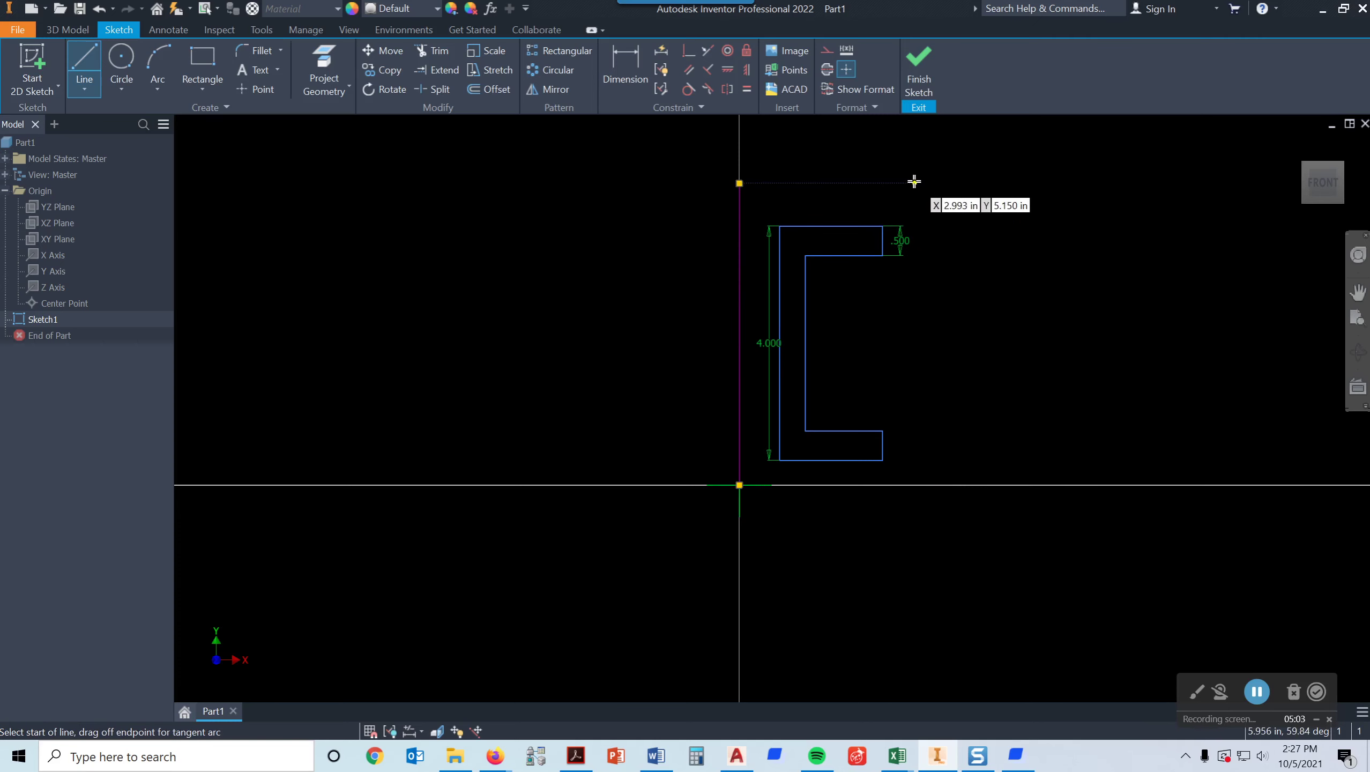
pyautogui.press('Escape')
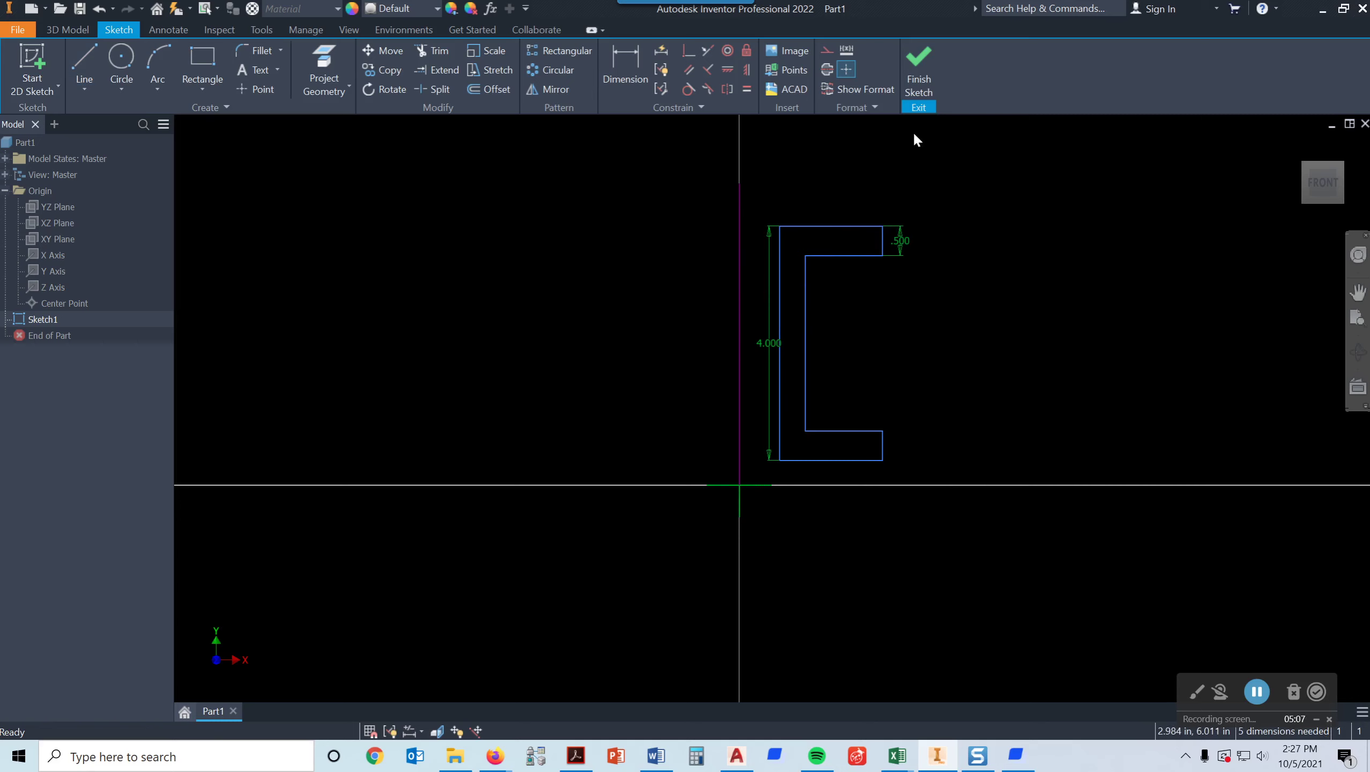
# Convert the vertical line at the origin into a centerline.
pyautogui.click(742, 247)
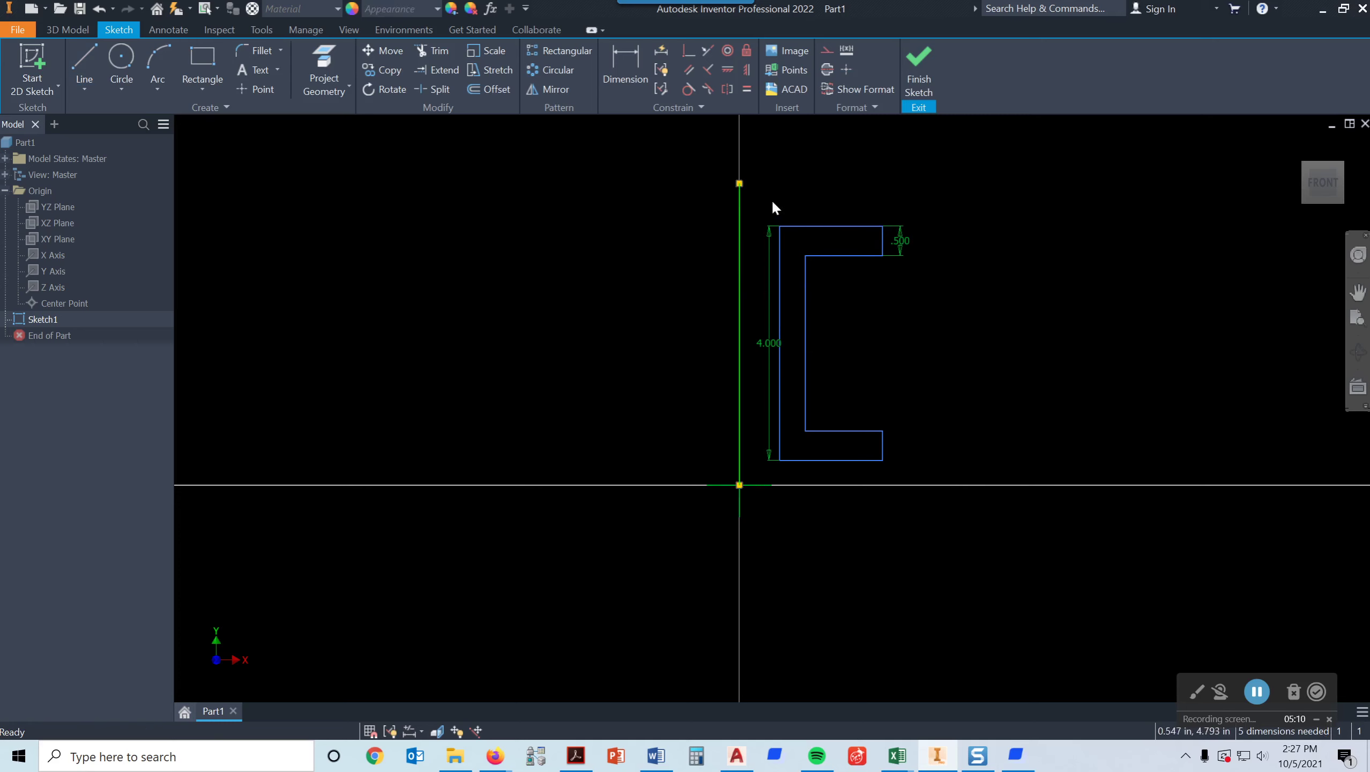
pyautogui.click(825, 66)
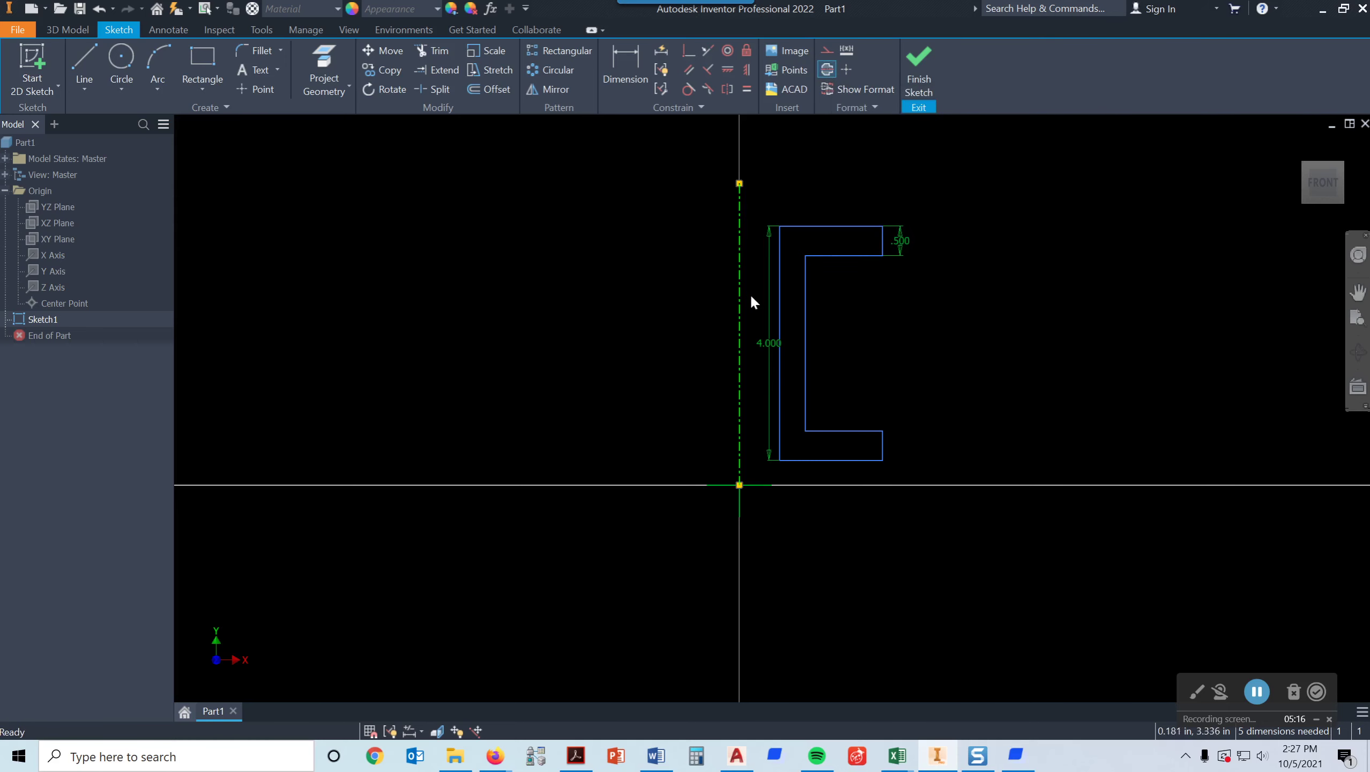
pyautogui.click(1040, 371)
pyautogui.scroll(3, 797, 229)
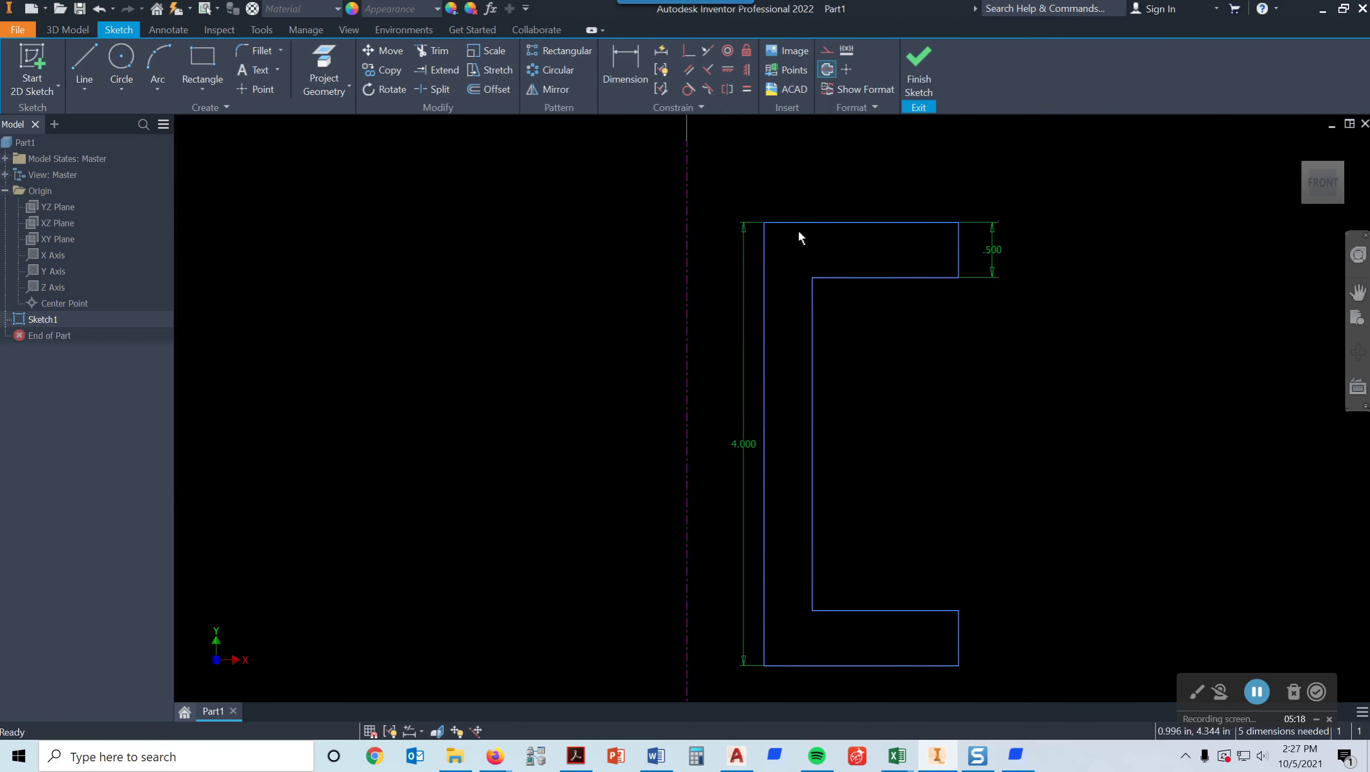
pyautogui.scroll(-3, 870, 285)
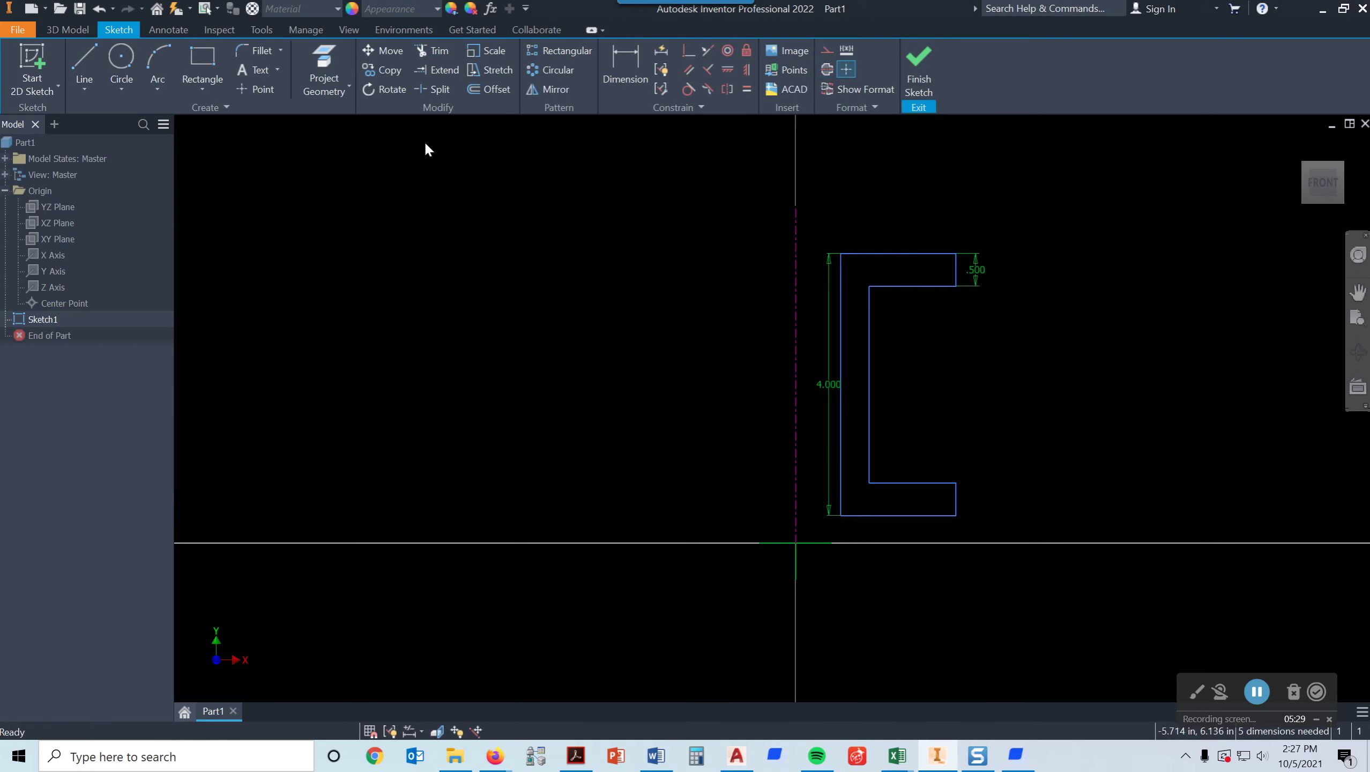
# Add a 6 in diameter dimension between the centerline and the end edge of the upper flange.
pyautogui.click(626, 67)
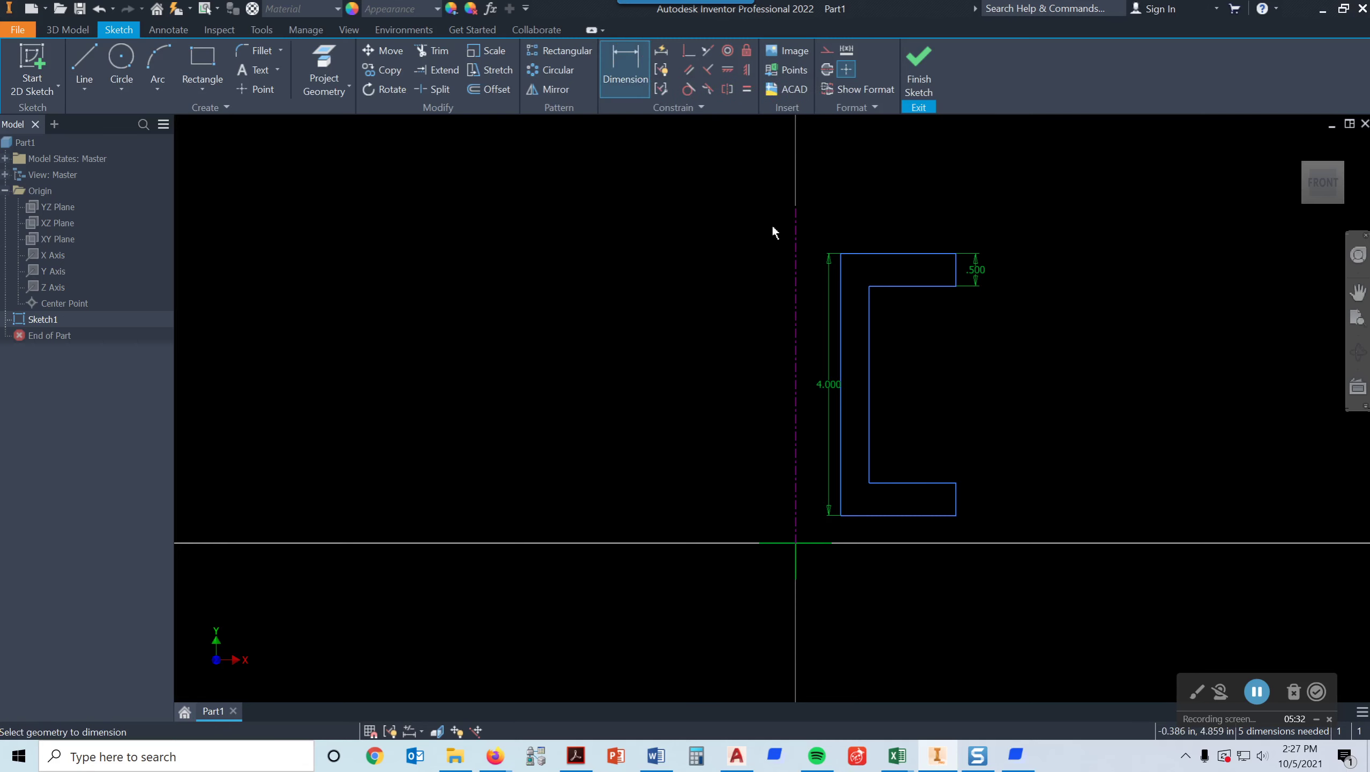
pyautogui.click(796, 271)
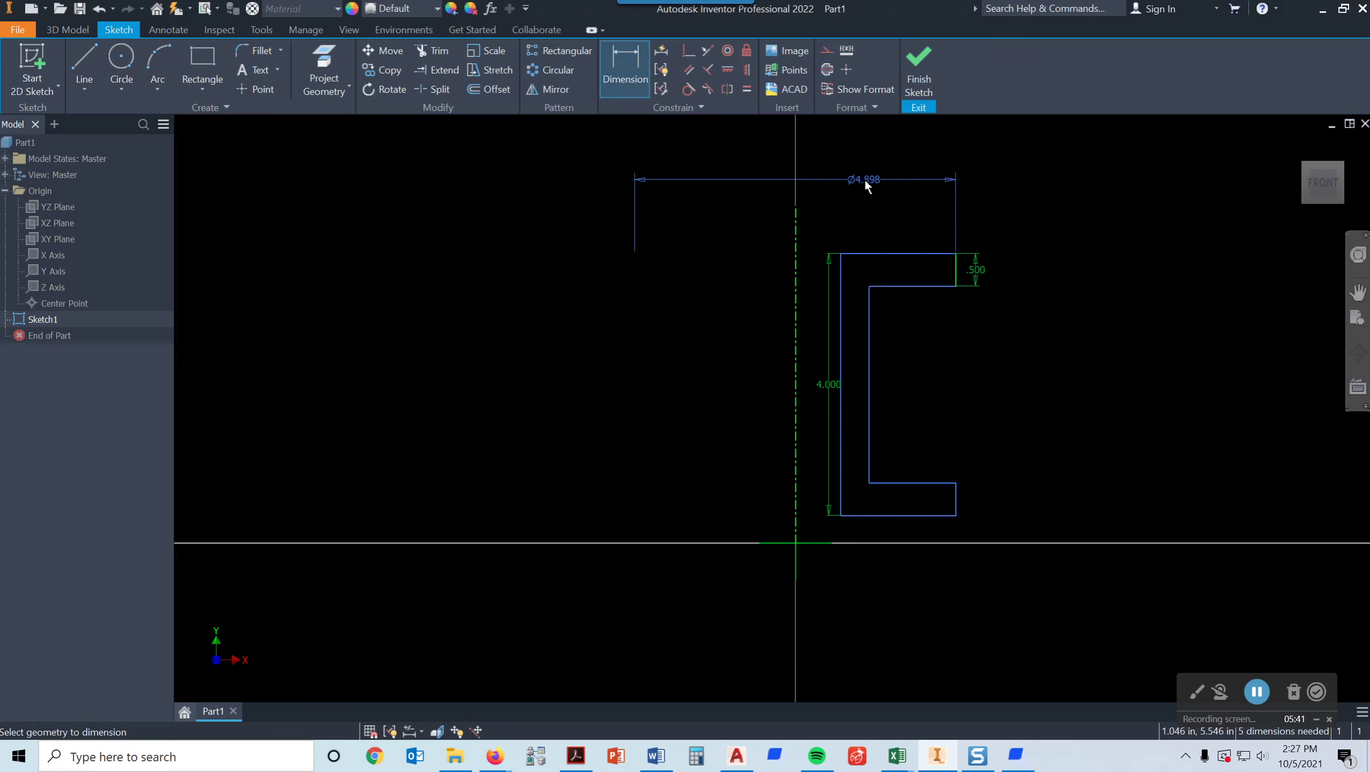
pyautogui.click(864, 178)
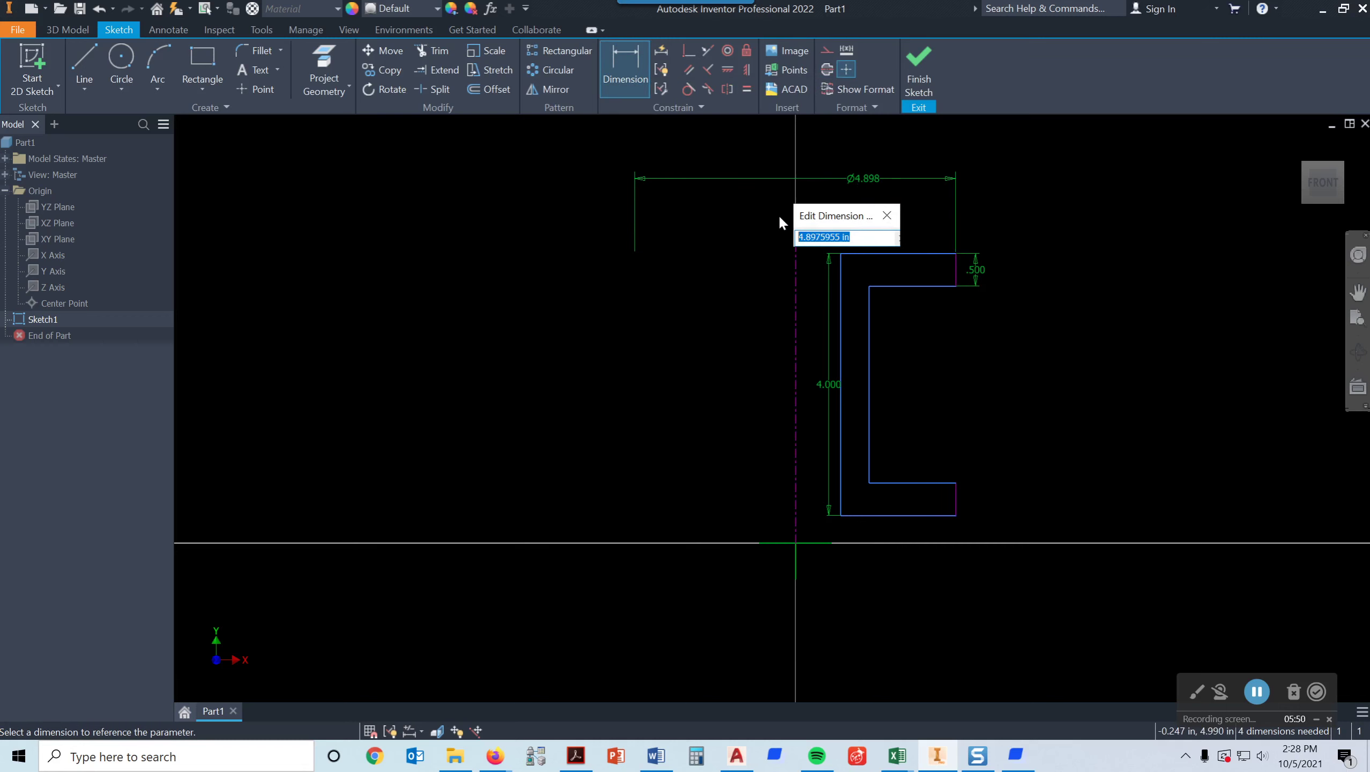
pyautogui.write('6')
pyautogui.press('Return')
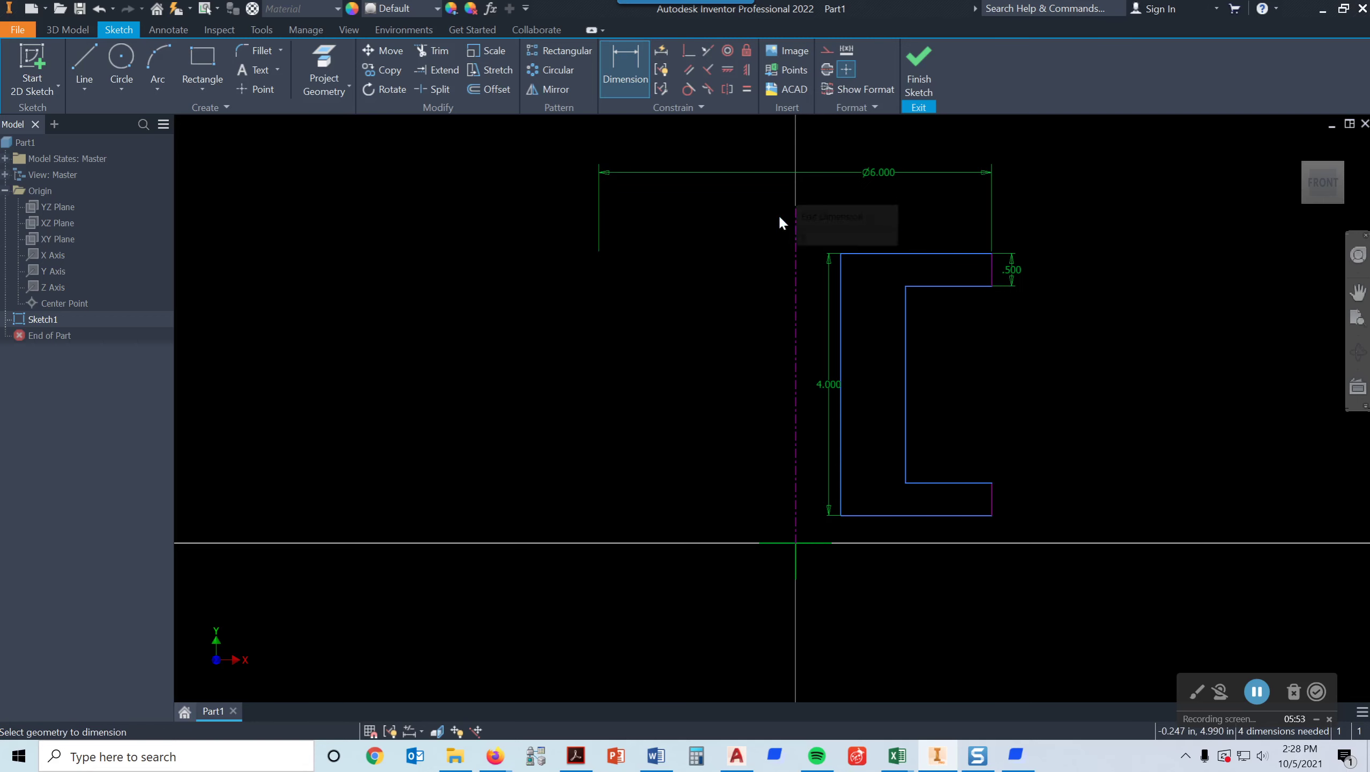
# Add a 3 in diameter dimension between the centerline and the inner vertical edge joining the flanges.
pyautogui.click(637, 76)
pyautogui.click(796, 354)
pyautogui.click(905, 367)
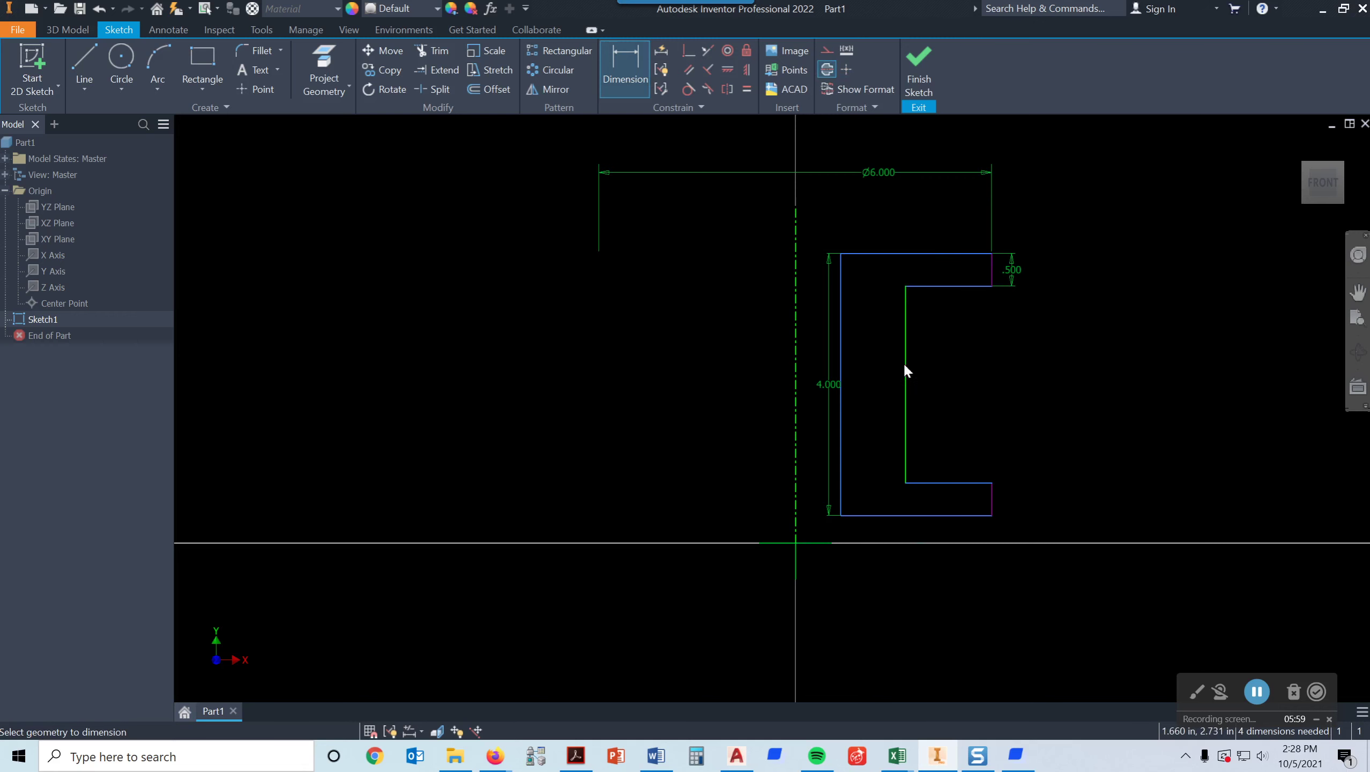
pyautogui.click(869, 197)
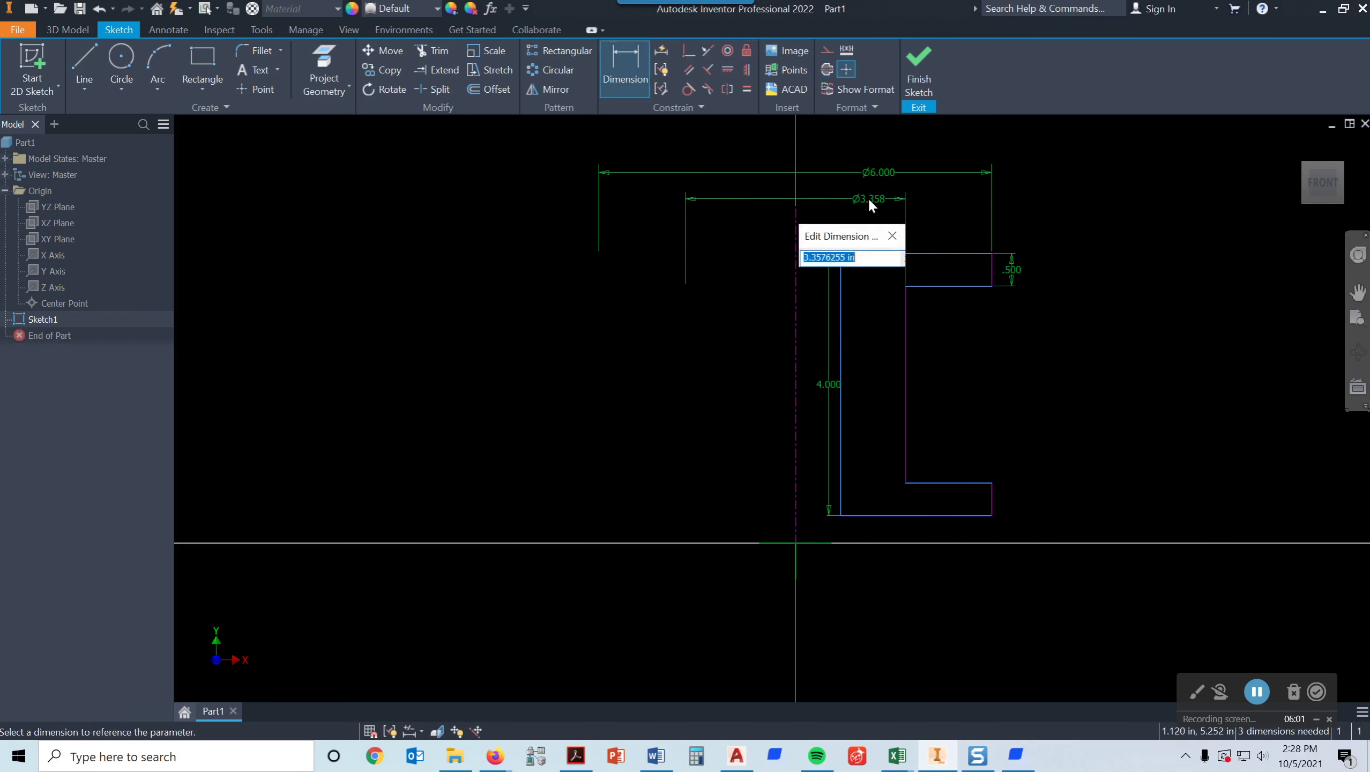
pyautogui.write('3')
pyautogui.press('Return')
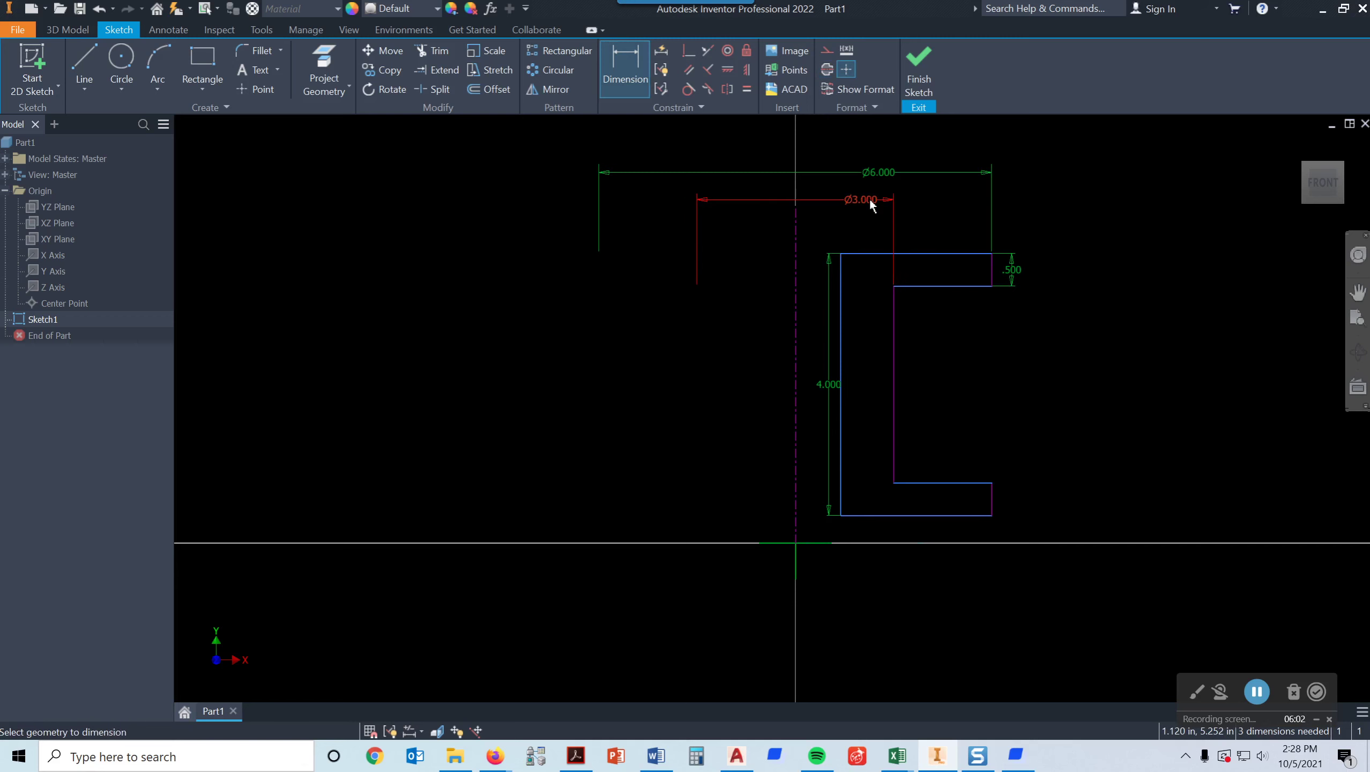
# Add a 2 in diameter dimension between the centerline and the profile's long vertical edge nearest to it.
pyautogui.click(796, 329)
pyautogui.click(841, 328)
pyautogui.click(832, 229)
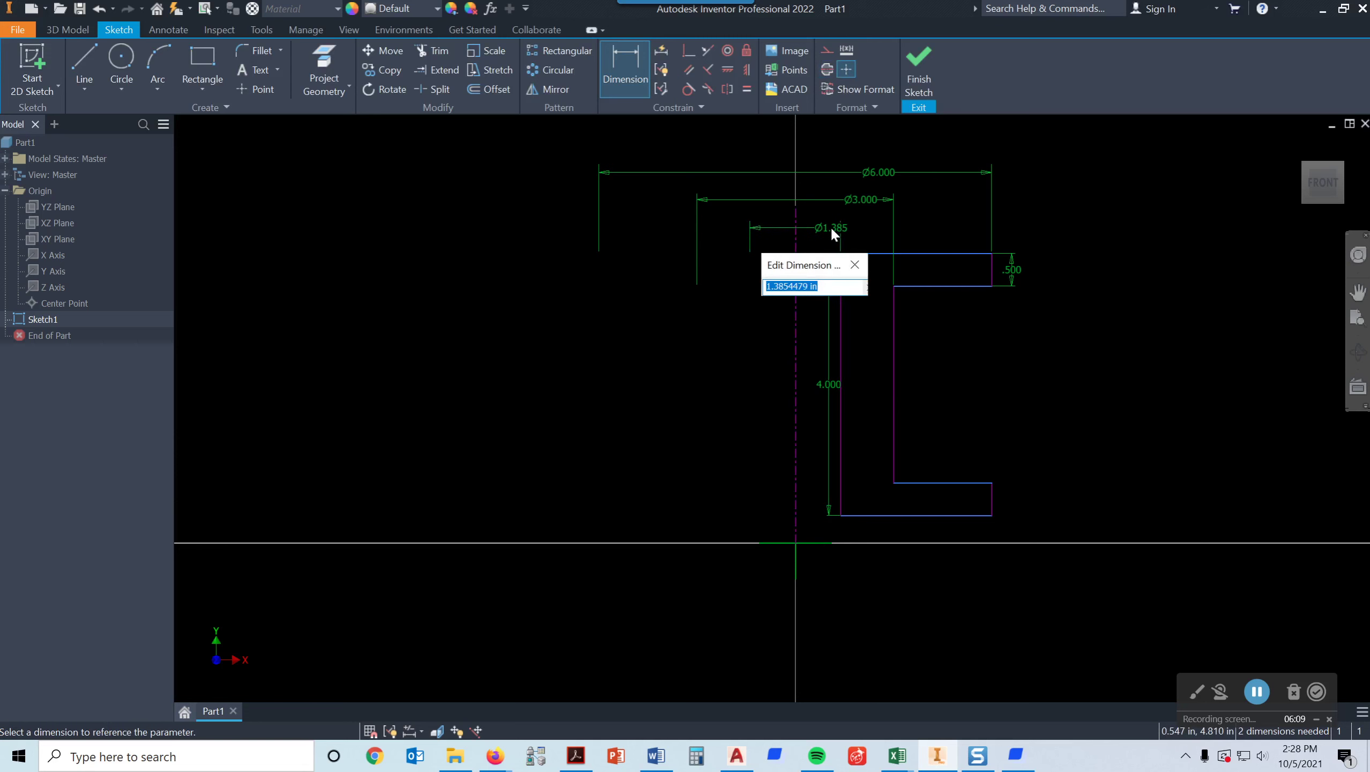
pyautogui.write('2')
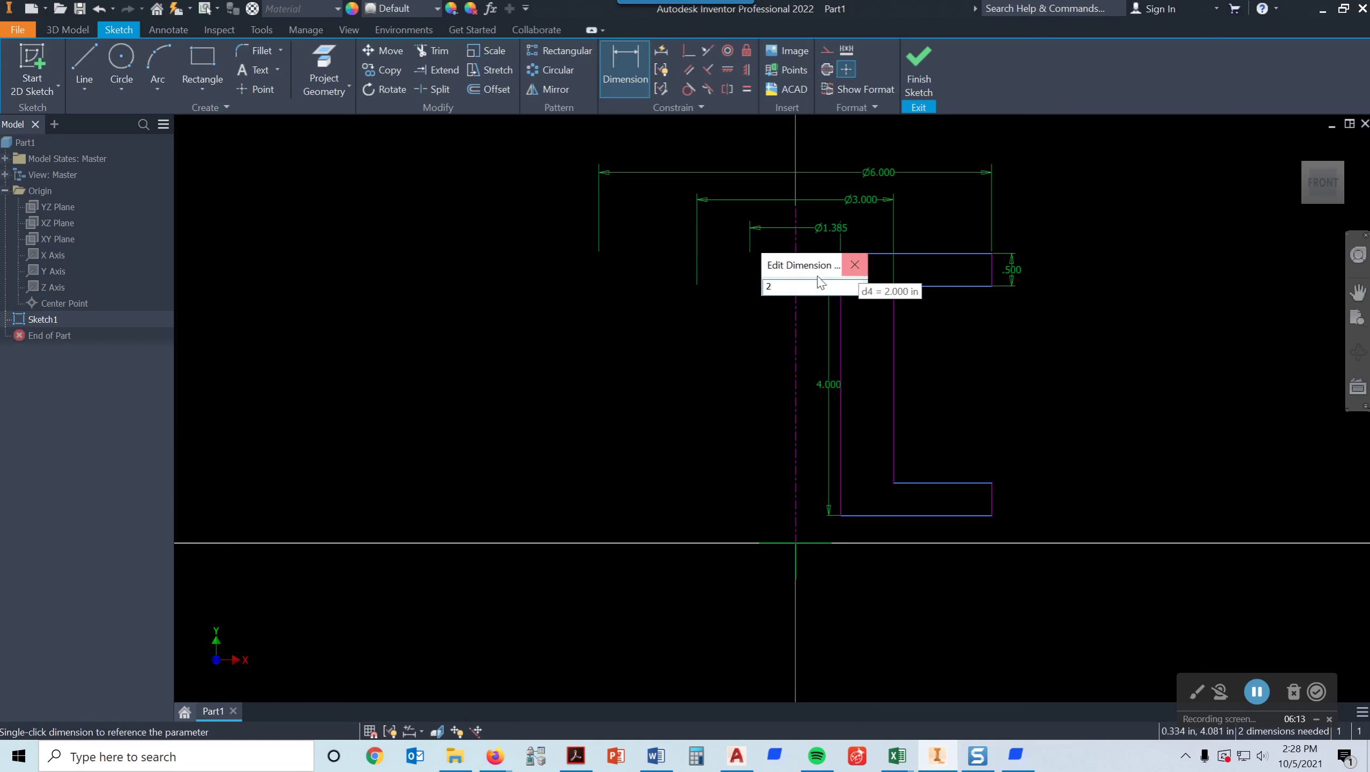
pyautogui.press('Return')
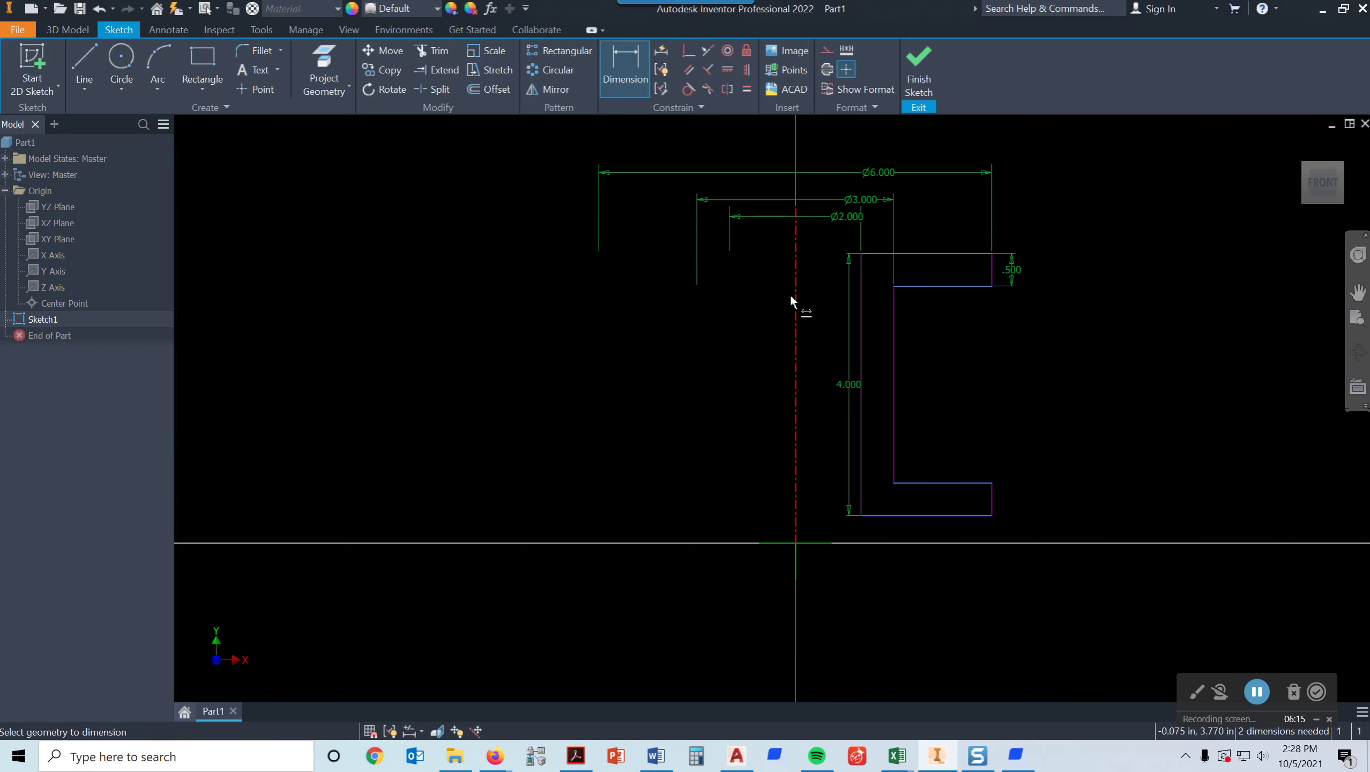
# Reposition the three diameter dimensions above the profile so they are spaced clearly apart.
pyautogui.scroll(3, 945, 217)
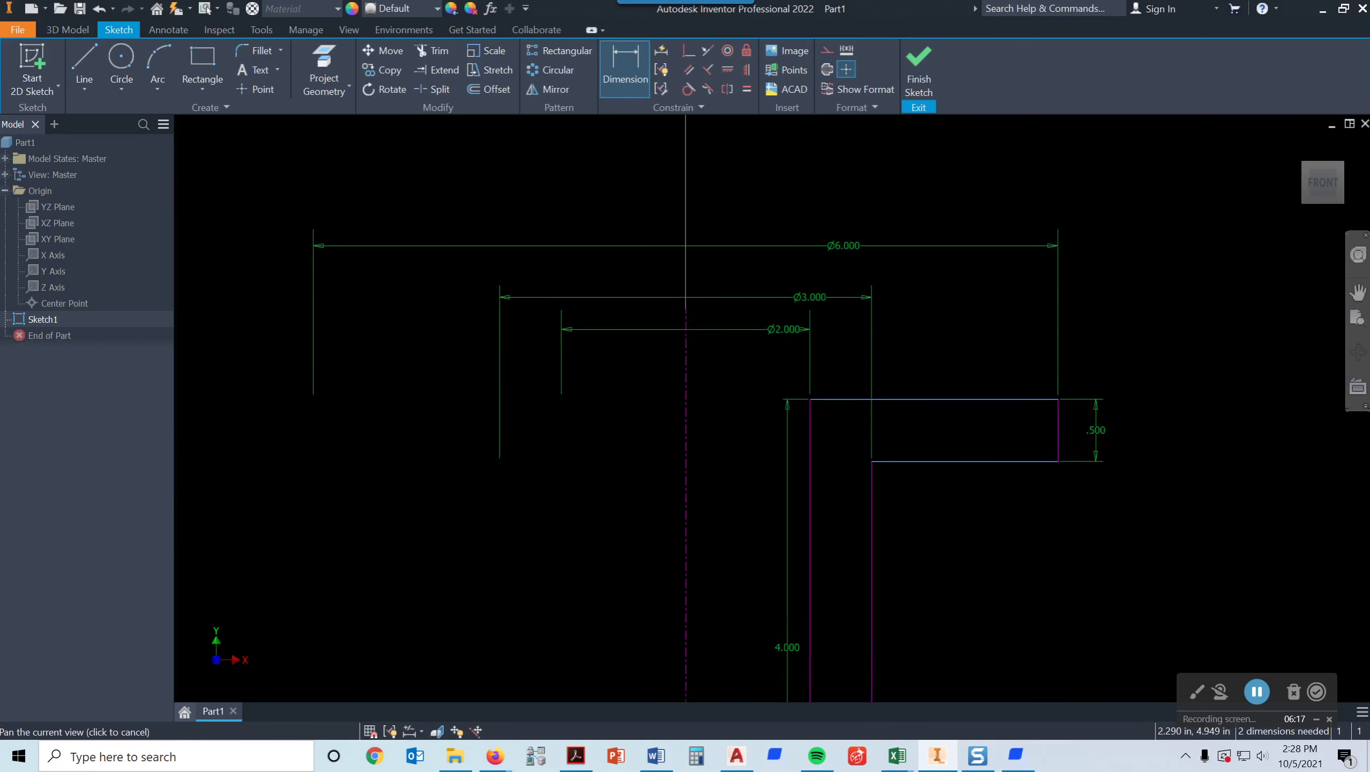
pyautogui.moveTo(805, 178); pyautogui.dragTo(809, 219, button='middle')
pyautogui.click(845, 254)
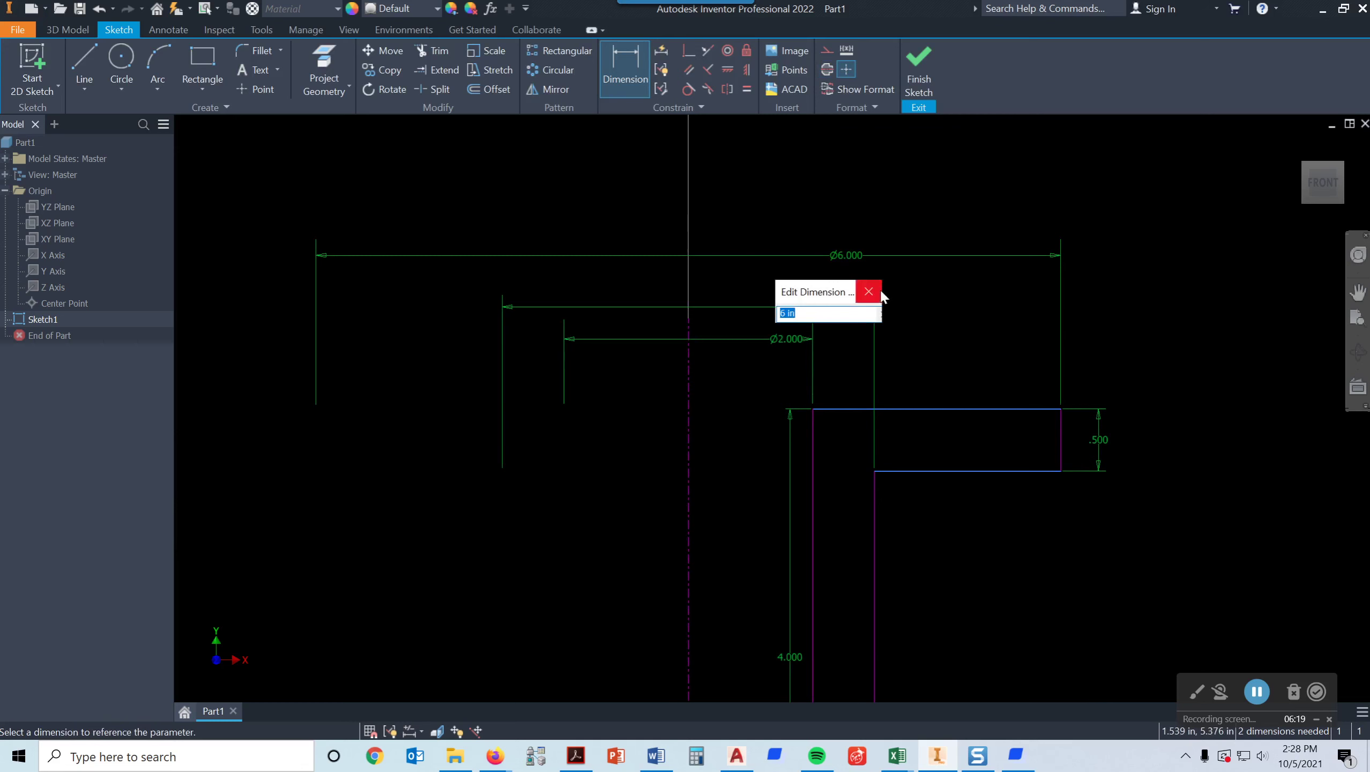
pyautogui.press('Escape')
pyautogui.press('Escape')
pyautogui.moveTo(852, 256); pyautogui.dragTo(851, 194)
pyautogui.moveTo(811, 307); pyautogui.dragTo(810, 247)
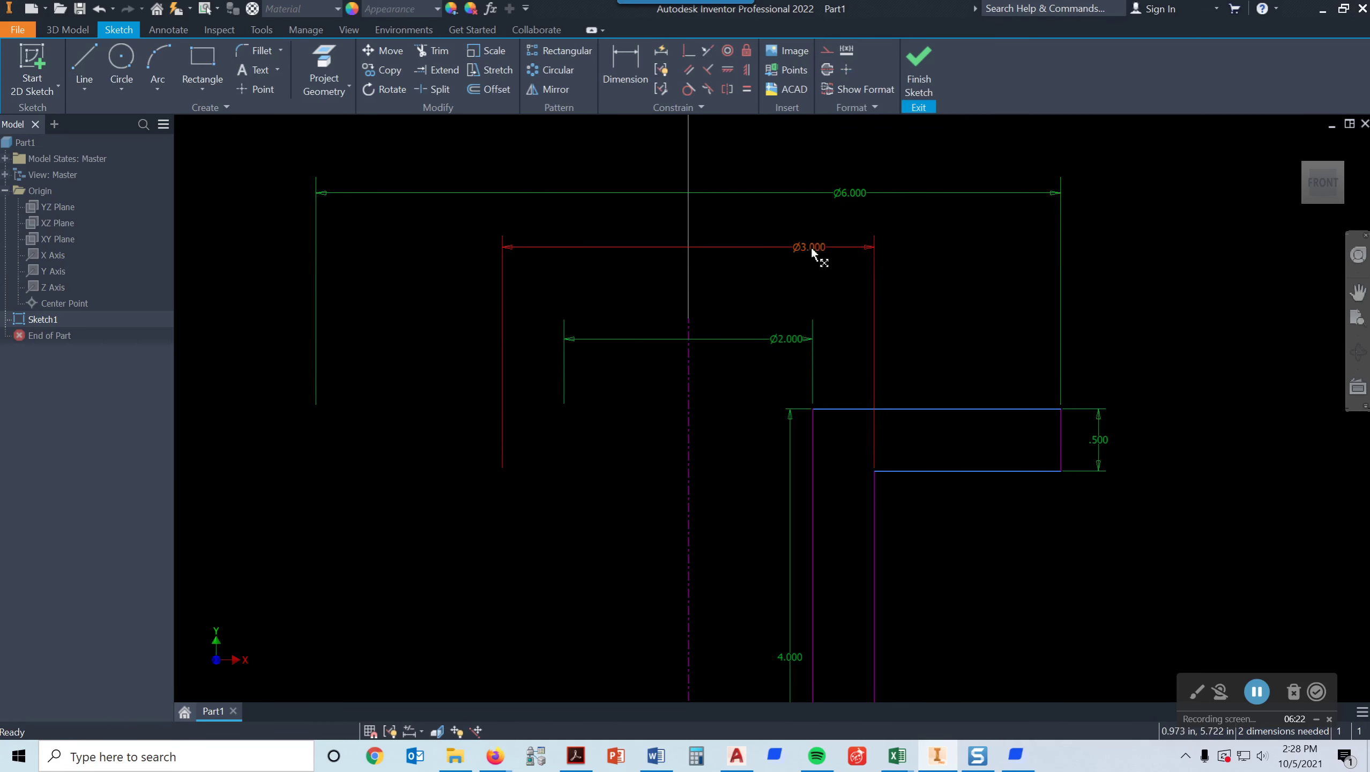
pyautogui.moveTo(791, 337); pyautogui.dragTo(664, 305)
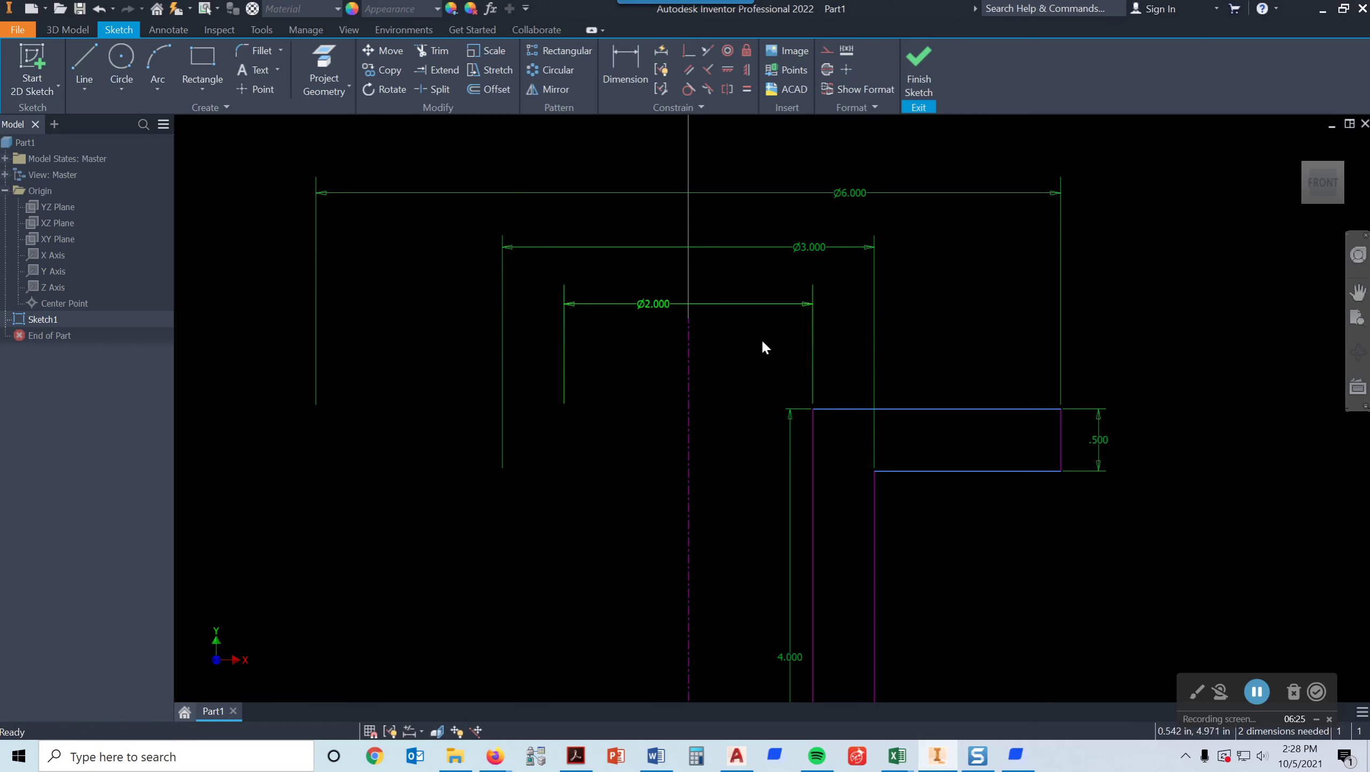
pyautogui.scroll(3, 1028, 290)
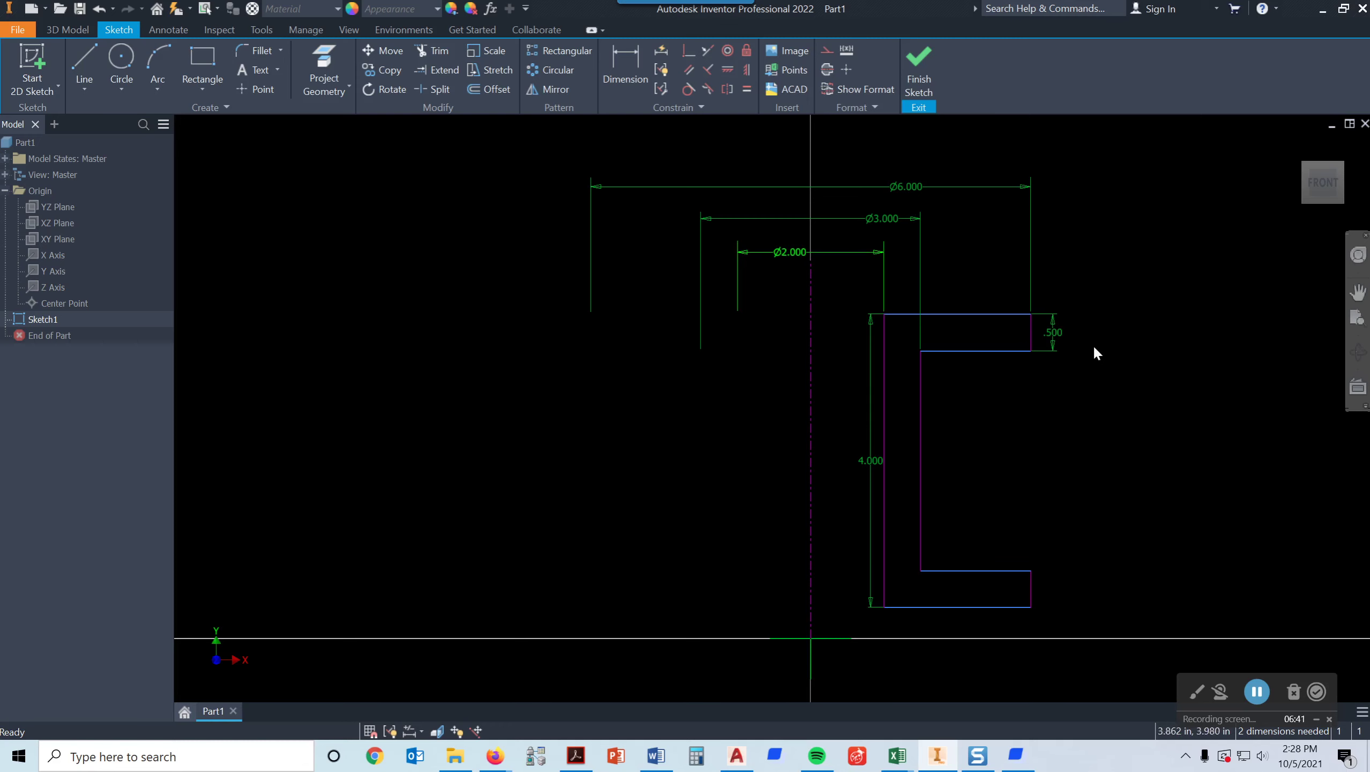
# Add a driven dimension to the end edge of the lower flange.
pyautogui.click(626, 60)
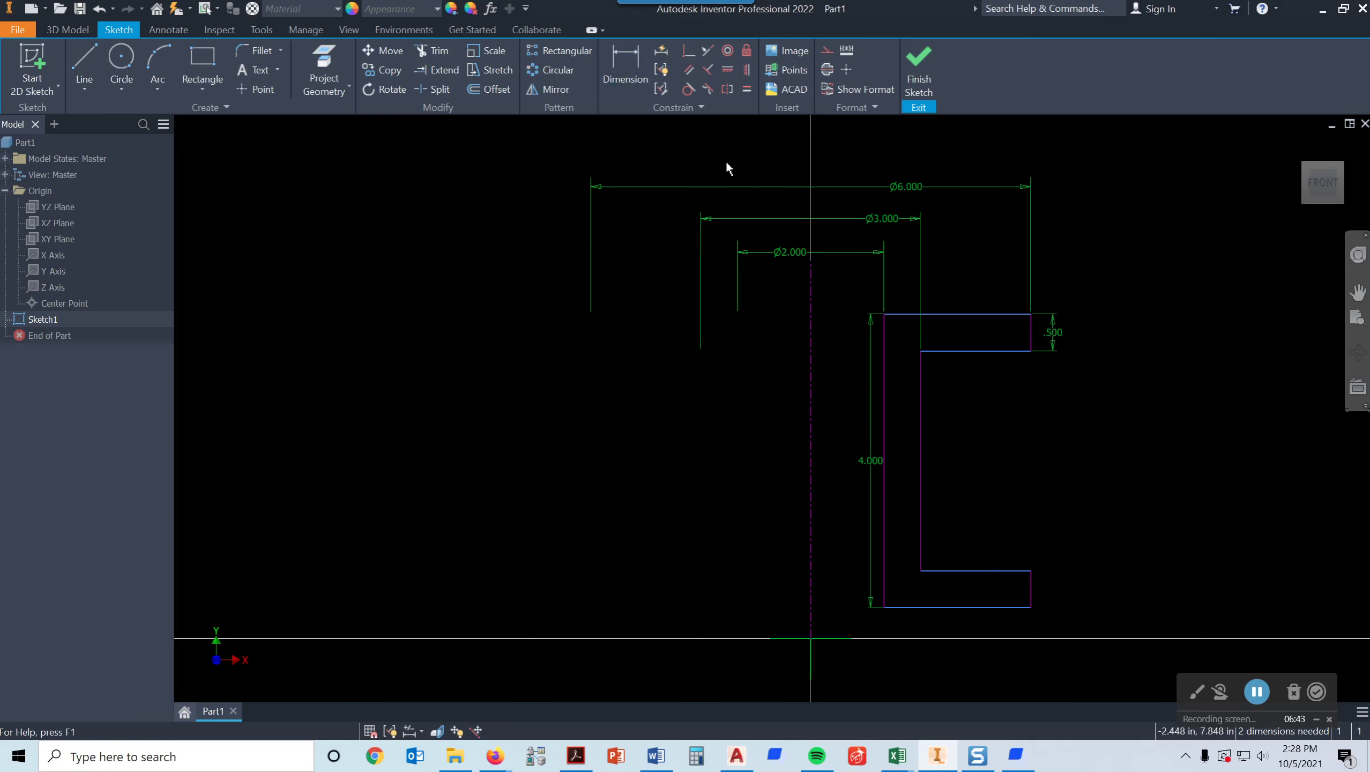
pyautogui.click(1030, 586)
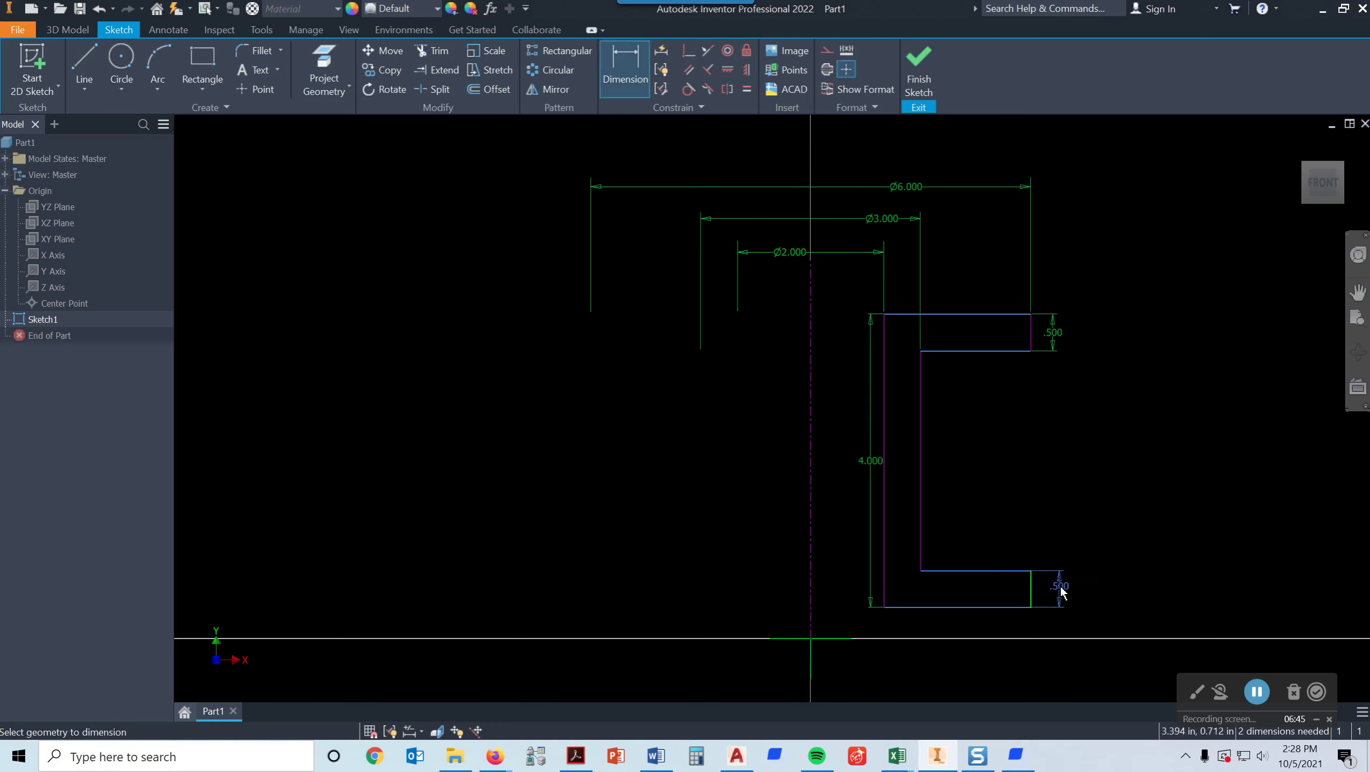
pyautogui.click(1058, 584)
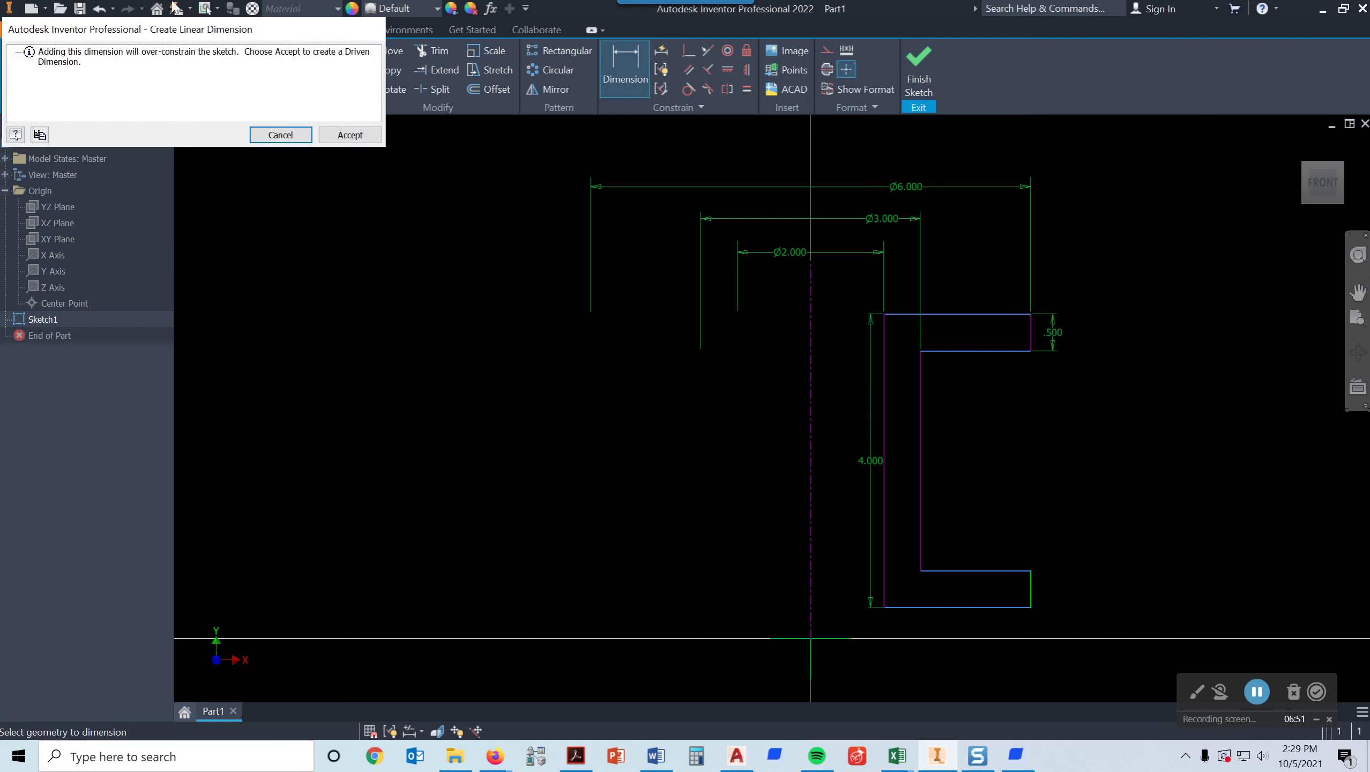
pyautogui.click(350, 135)
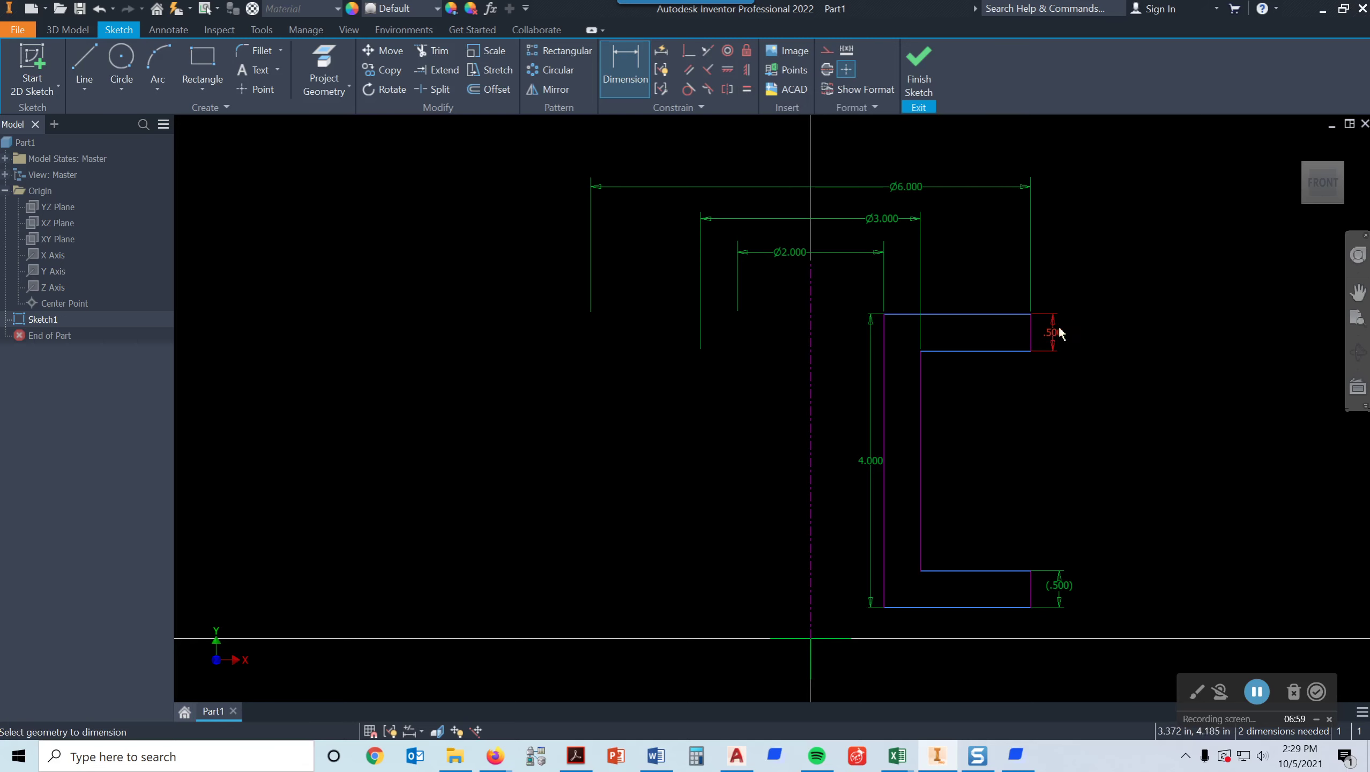
# Move the overall height dimension to the open side of the C-shaped profile, beyond the flange thickness dimensions.
pyautogui.click(871, 459)
pyautogui.press('Escape')
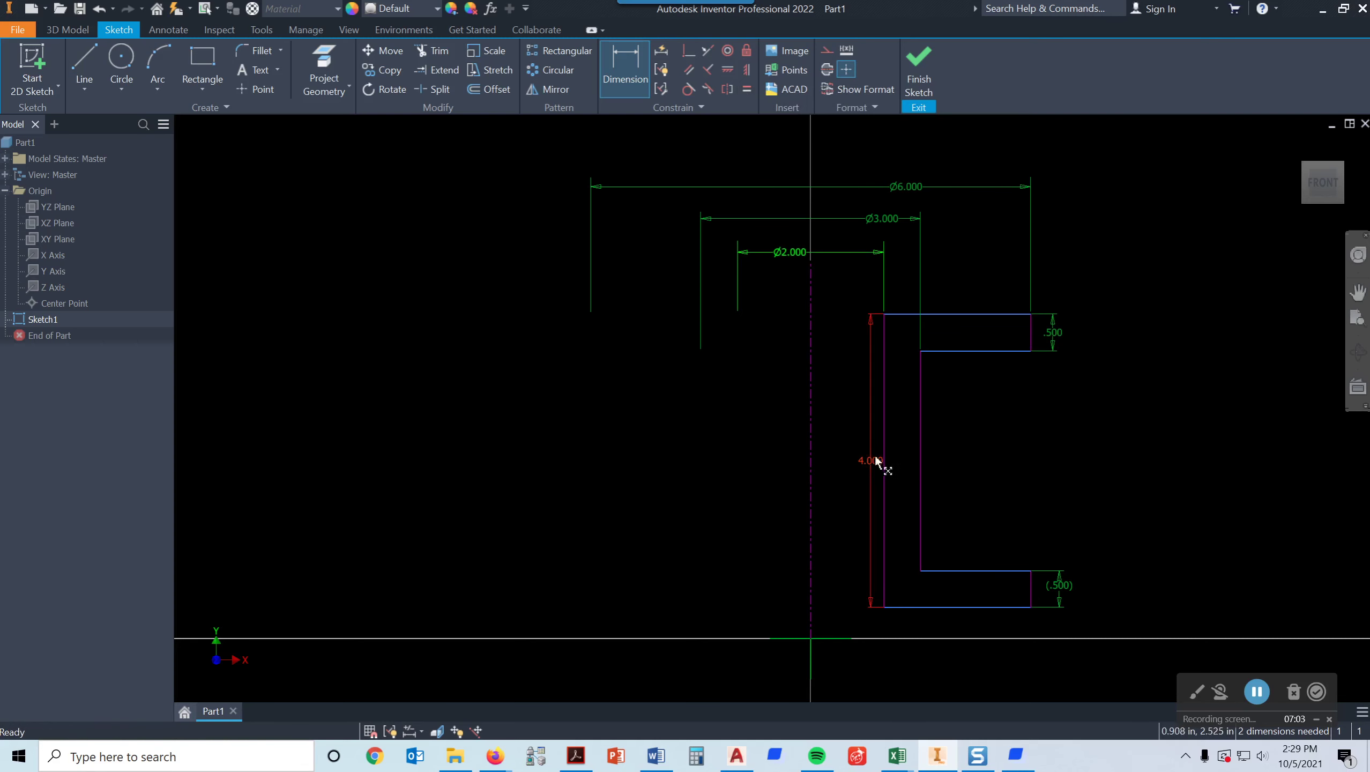
pyautogui.press('Escape')
pyautogui.moveTo(870, 460); pyautogui.dragTo(1102, 457)
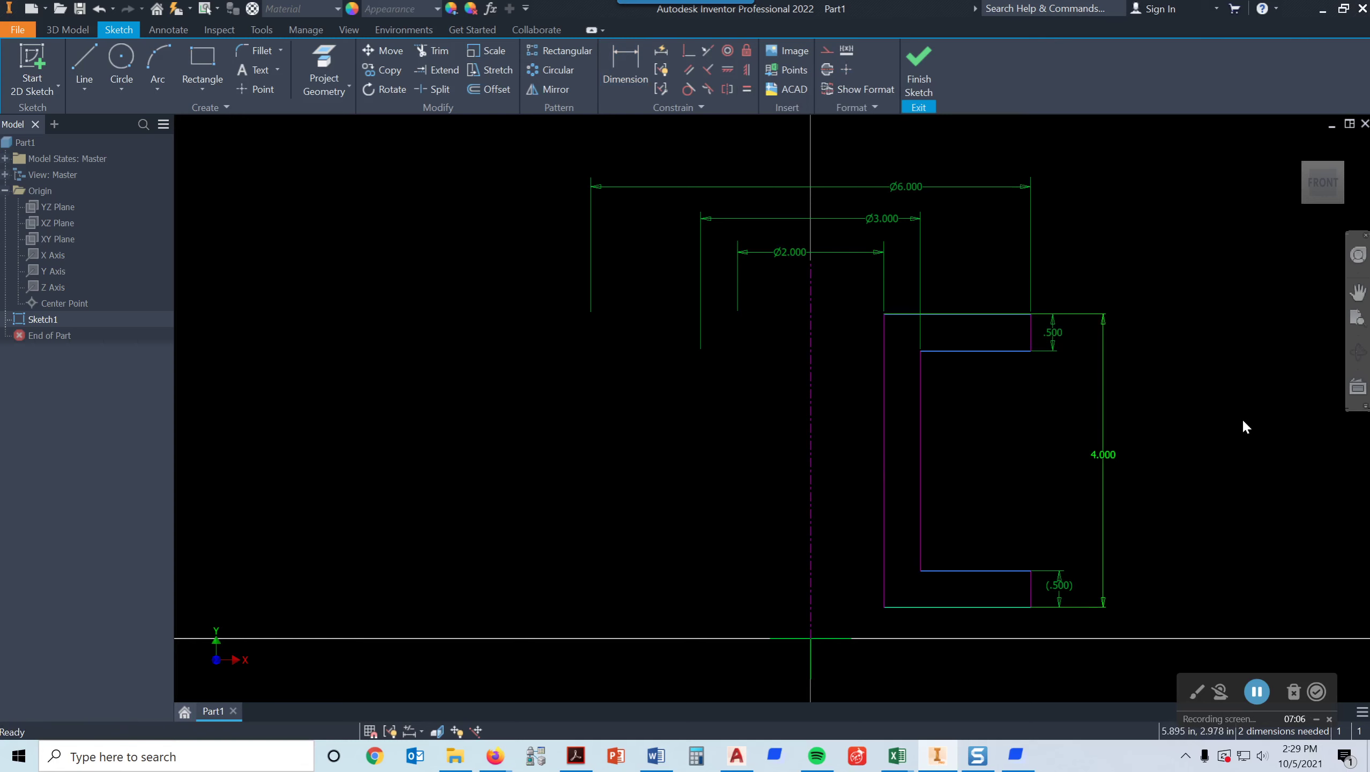
# Finish the sketch and revolve the profile about the centerline, previewing 180 degrees before setting the angle to 360 degrees.
pyautogui.click(915, 78)
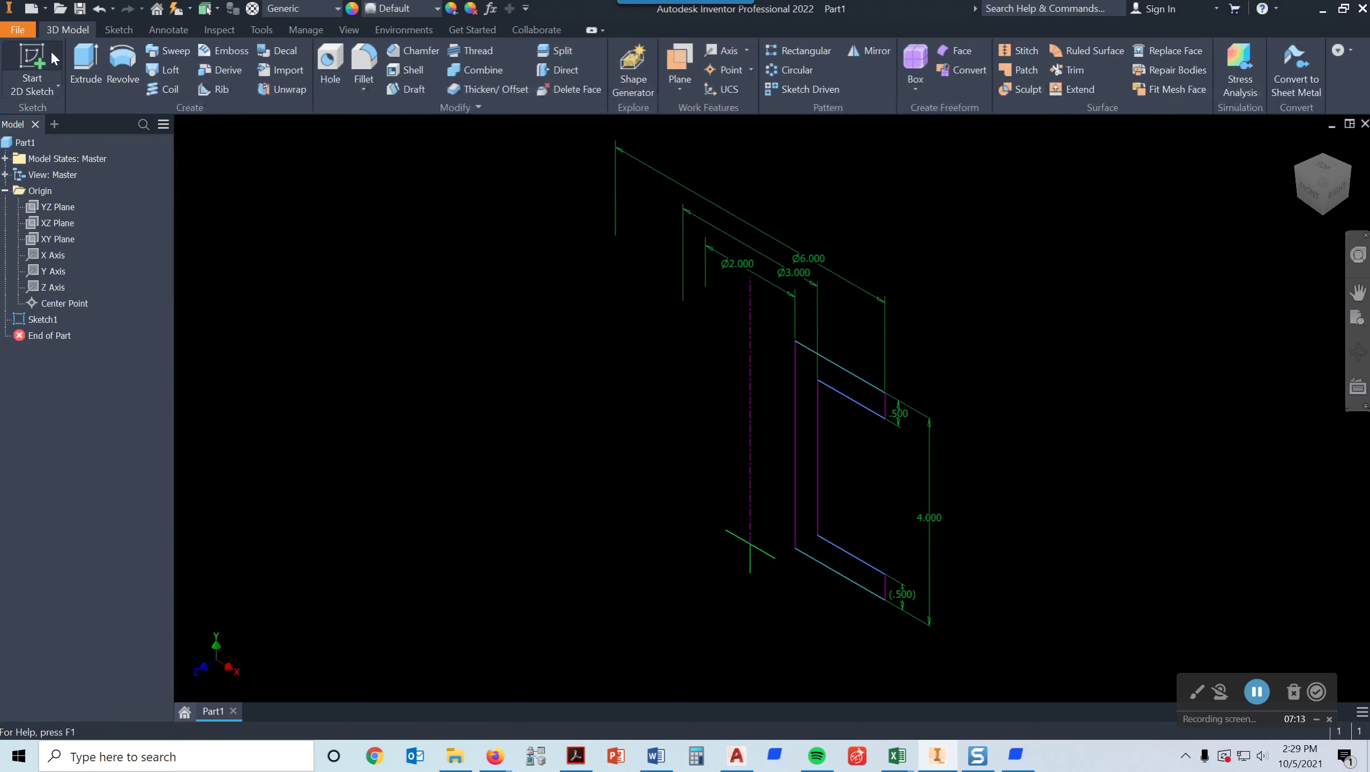
pyautogui.click(123, 66)
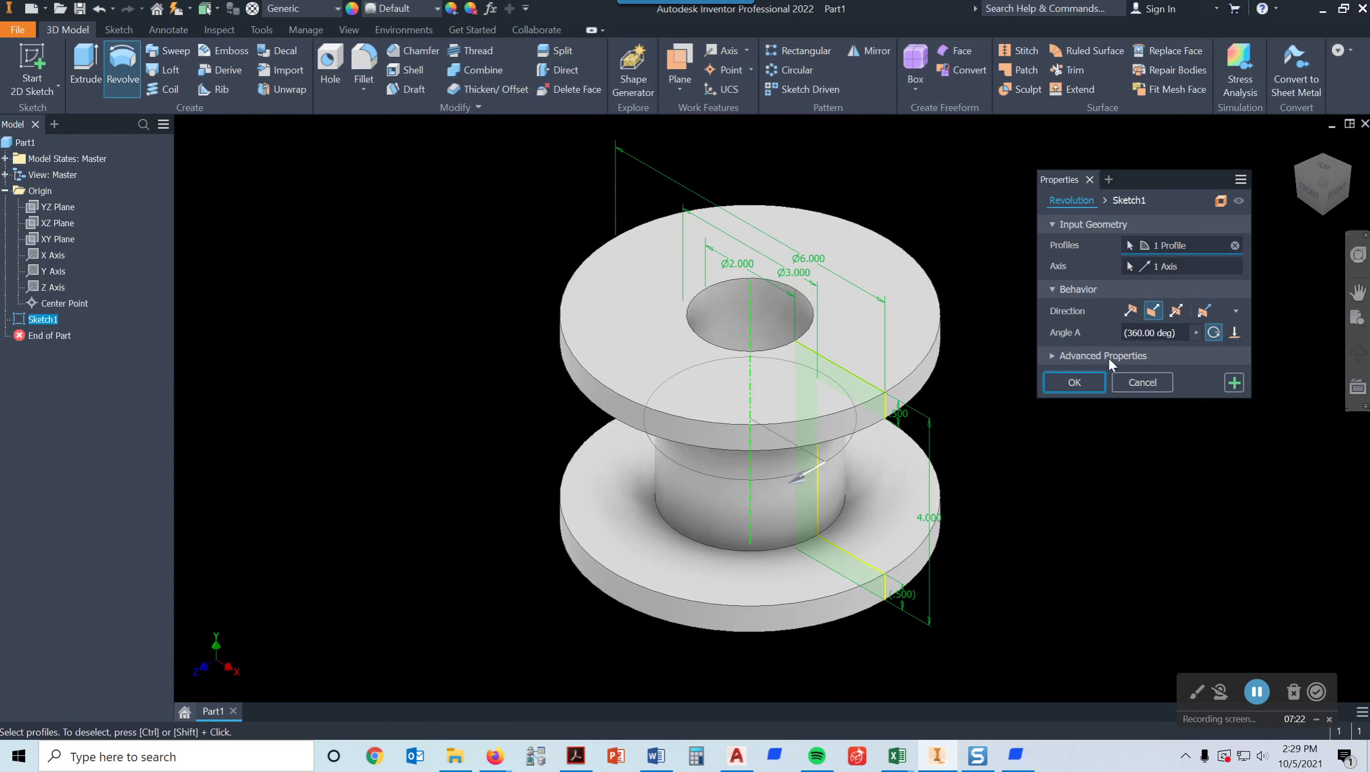
pyautogui.click(1150, 332)
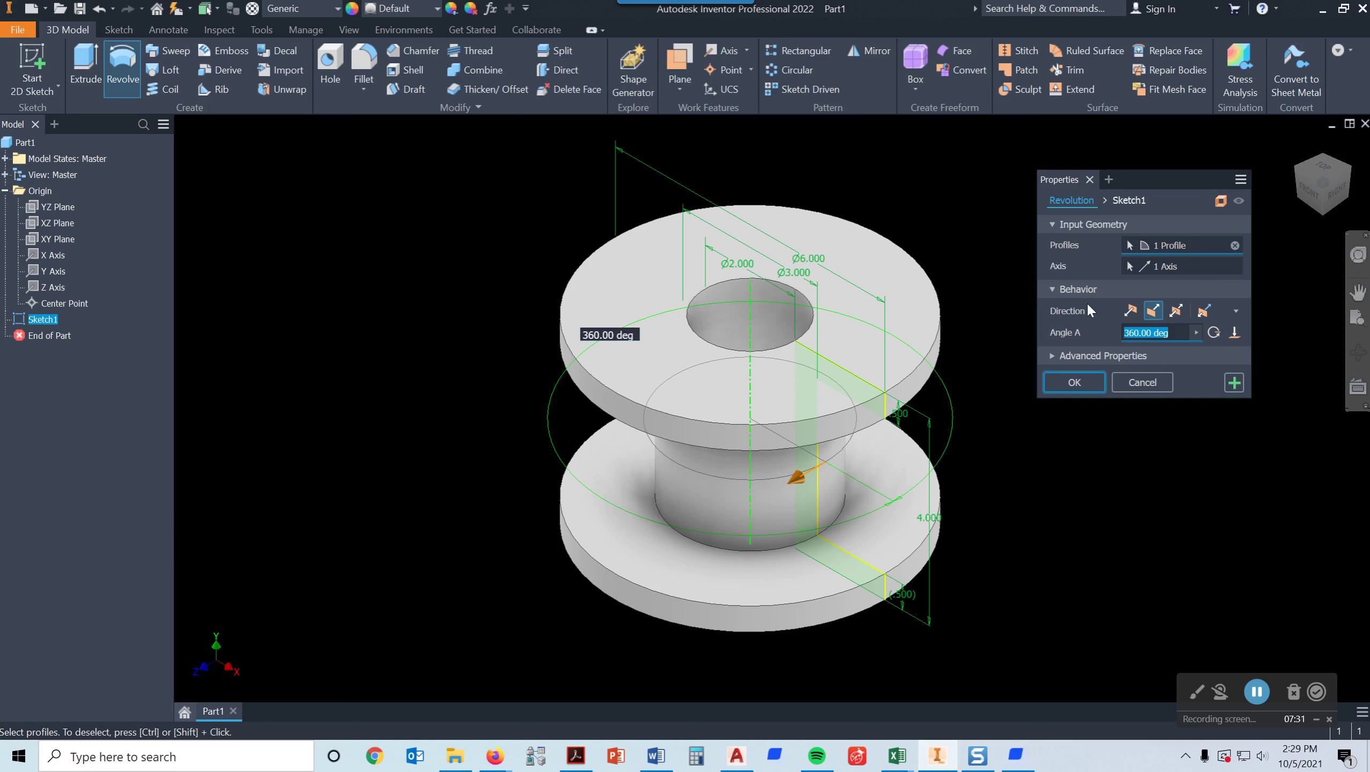
pyautogui.write('180')
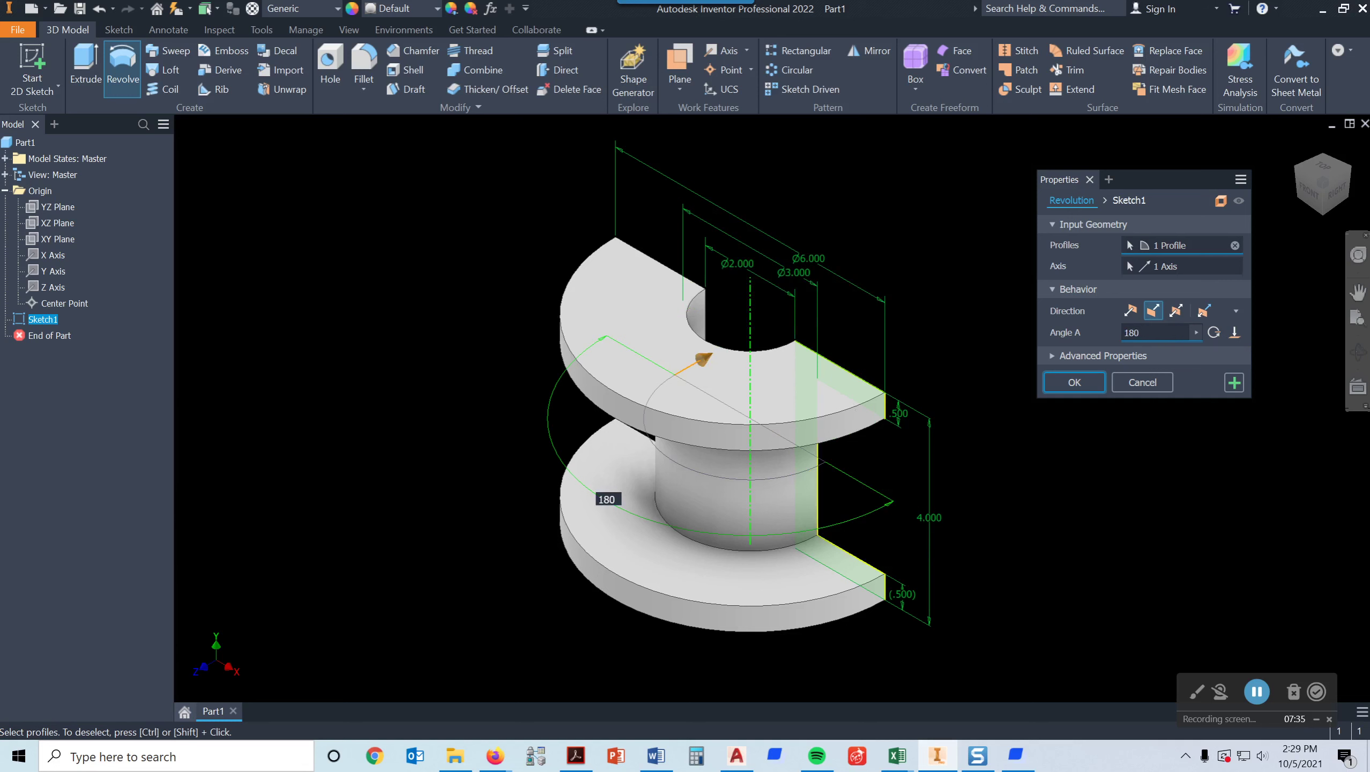
pyautogui.press('Return')
pyautogui.write('360')
pyautogui.press('Return')
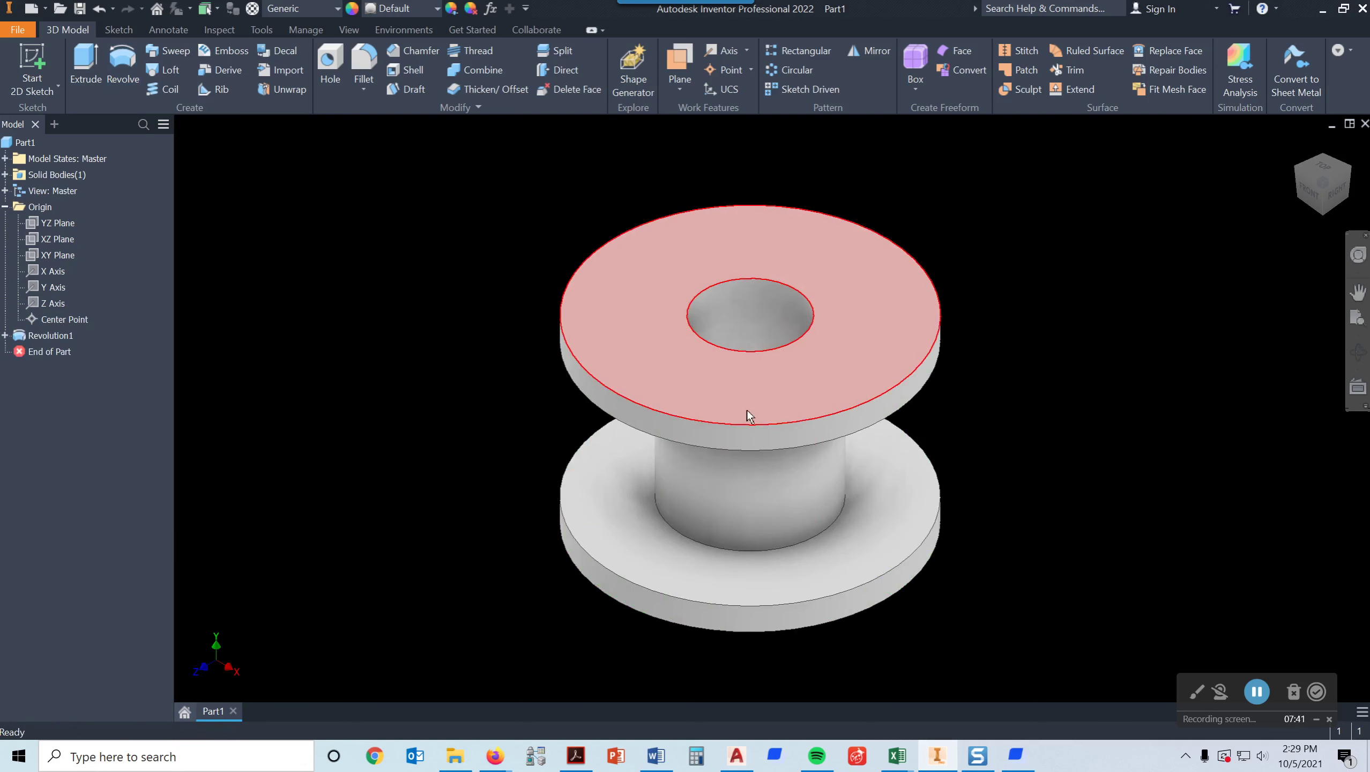
pyautogui.click(1307, 188)
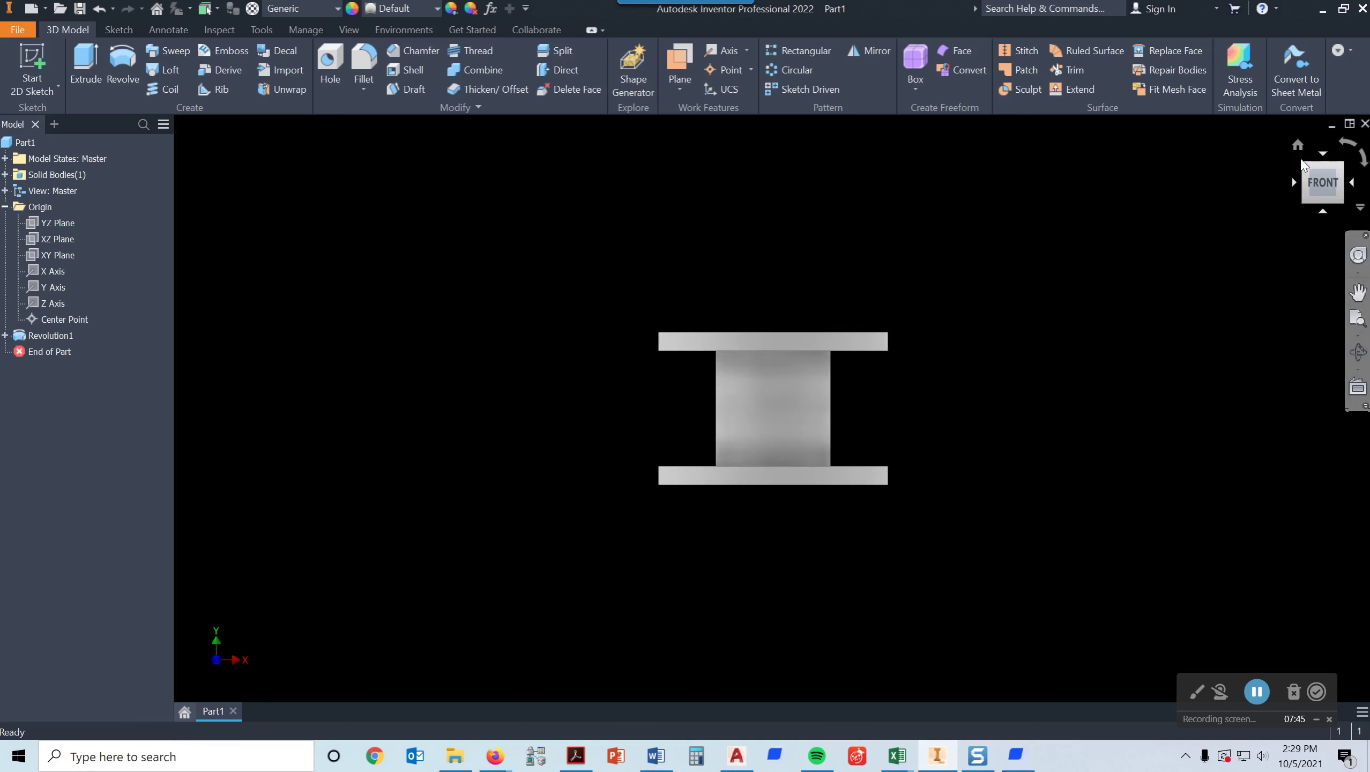
pyautogui.click(1298, 146)
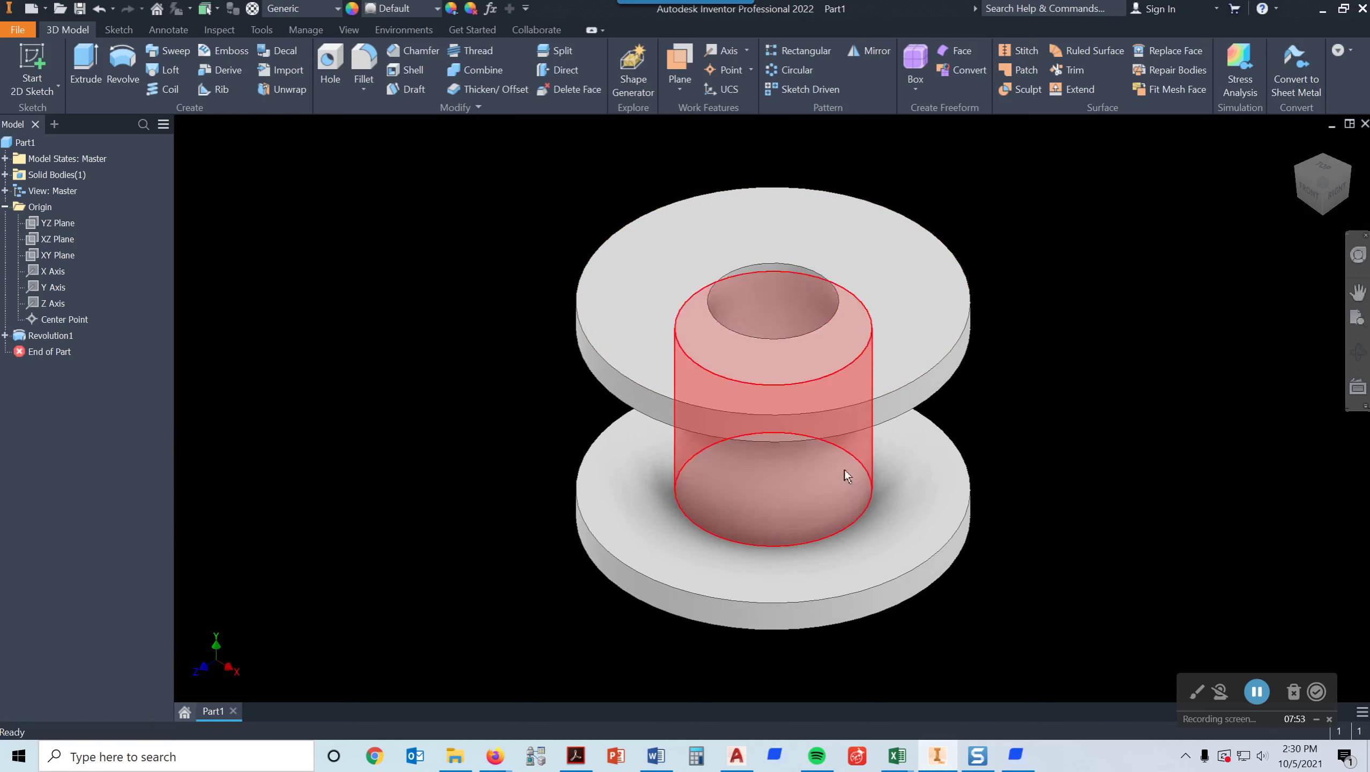
pyautogui.click(1314, 201)
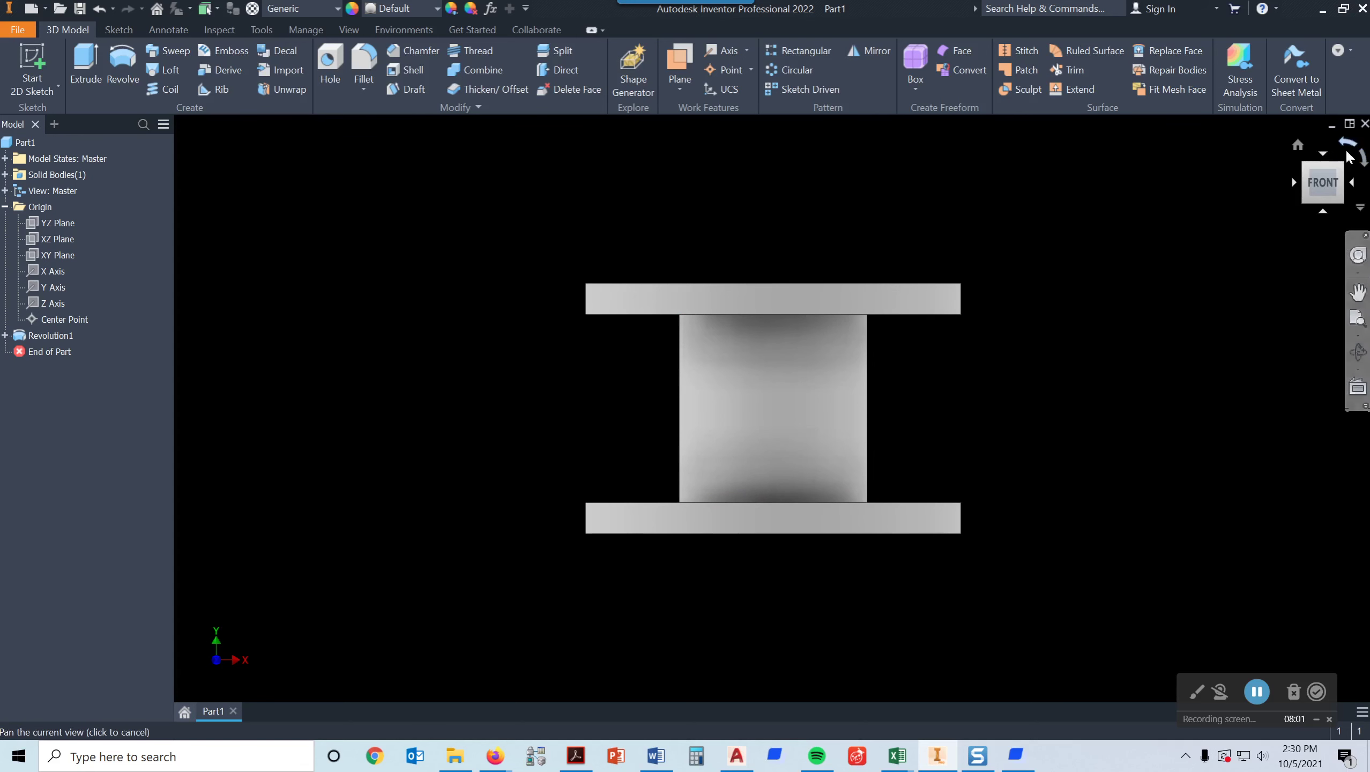
pyautogui.click(1297, 145)
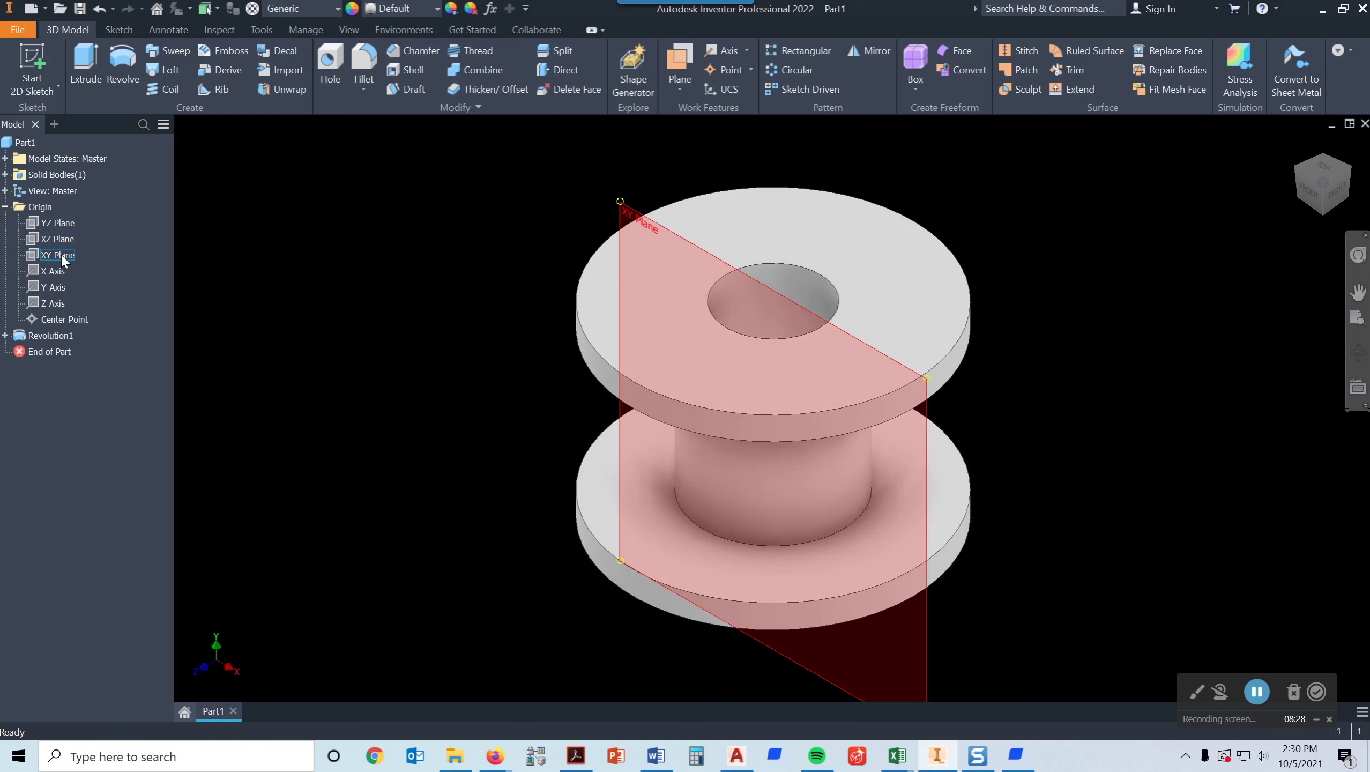
# Make the XY Plane visible and create a work plane offset 1.75 in from it toward the front of the spool.
pyautogui.rightClick(61, 258)
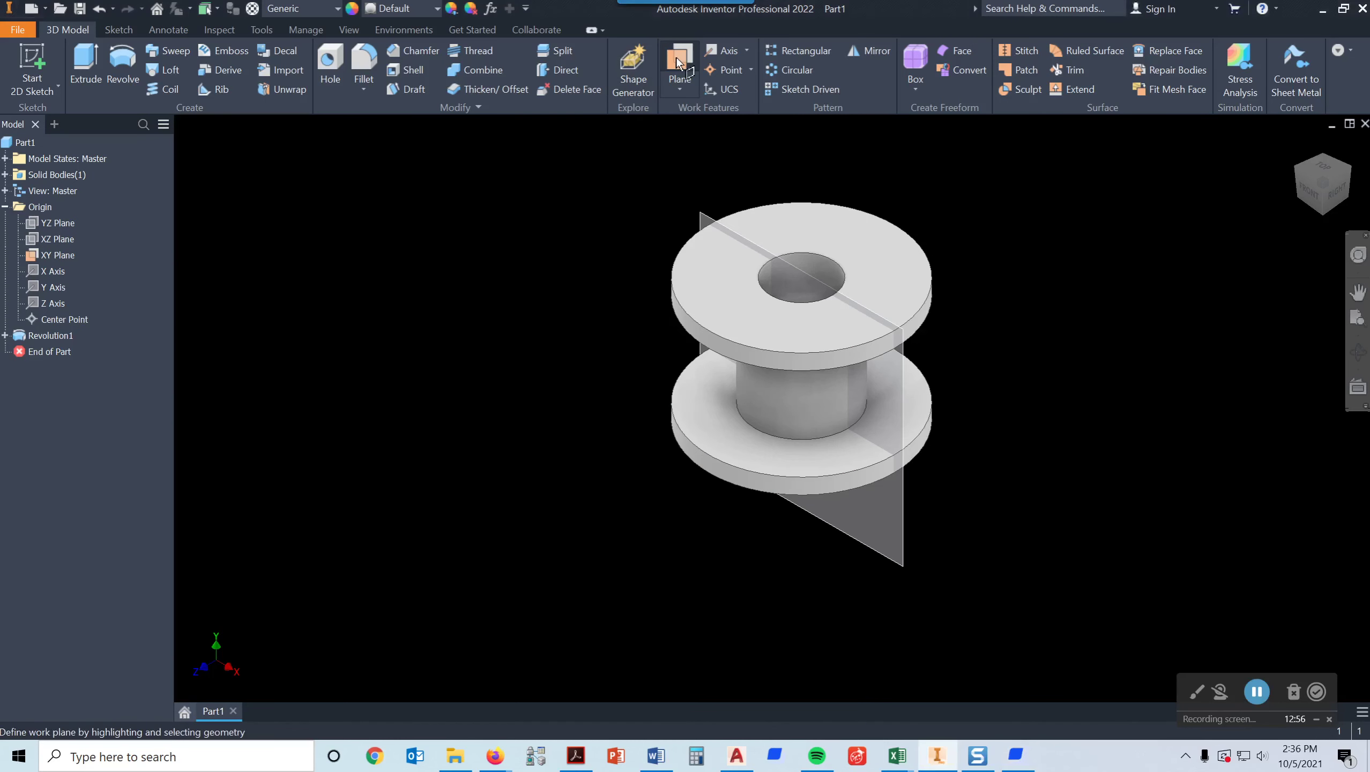
pyautogui.click(674, 90)
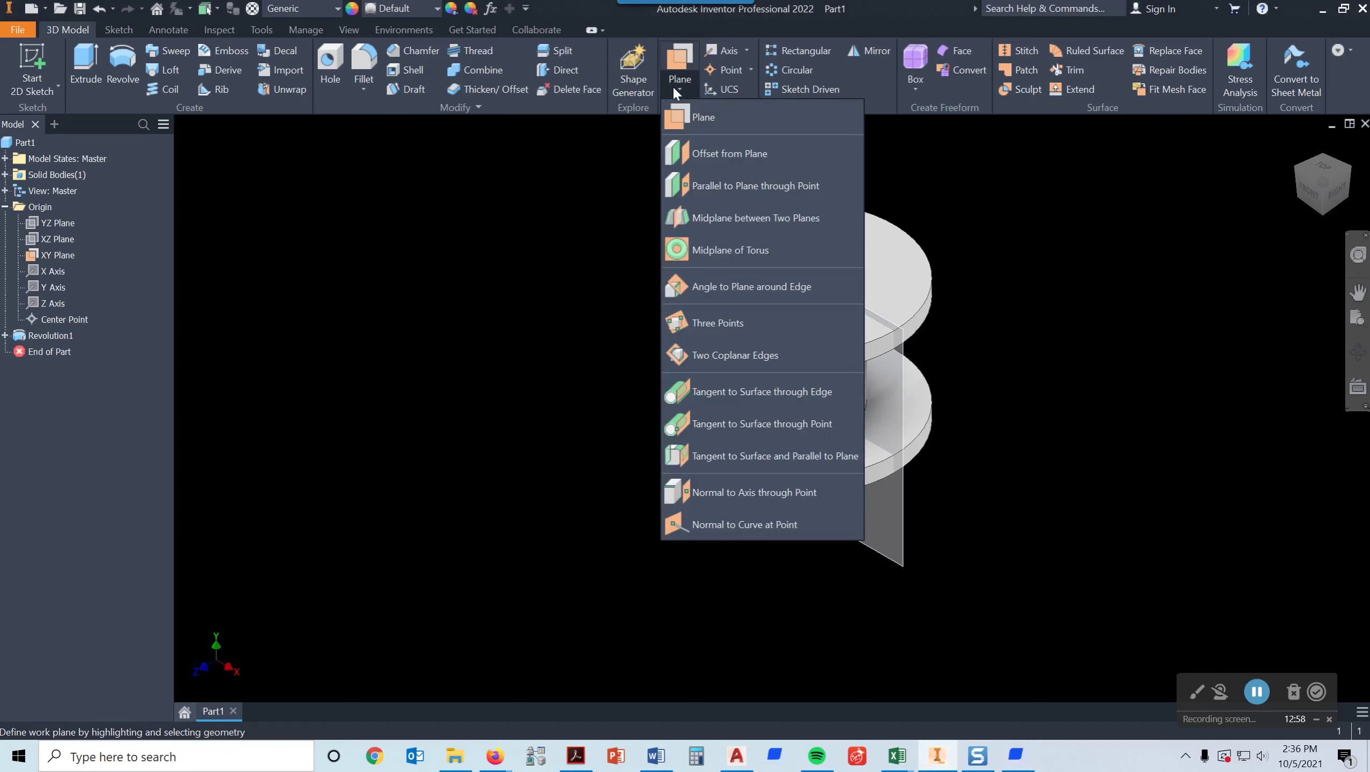
pyautogui.click(706, 153)
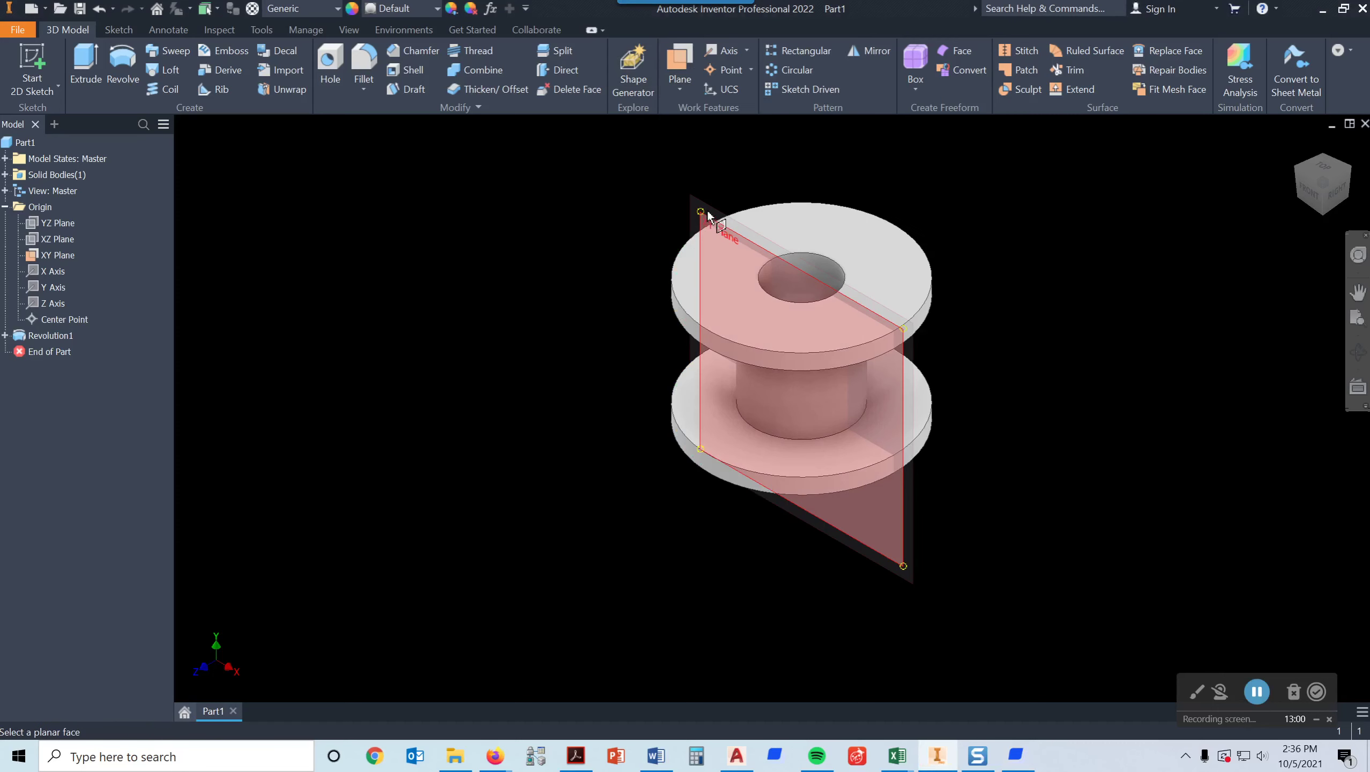
pyautogui.moveTo(709, 217); pyautogui.dragTo(630, 245)
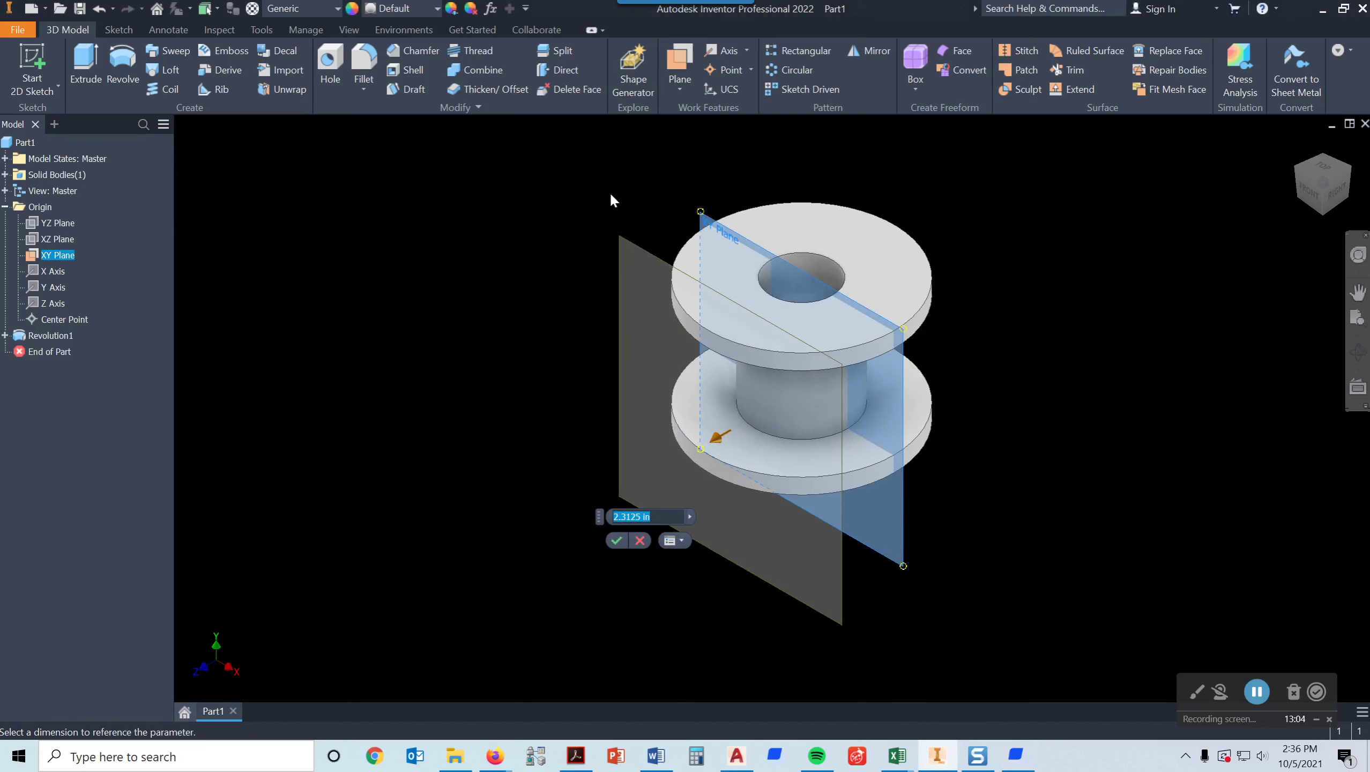
pyautogui.write('1.75')
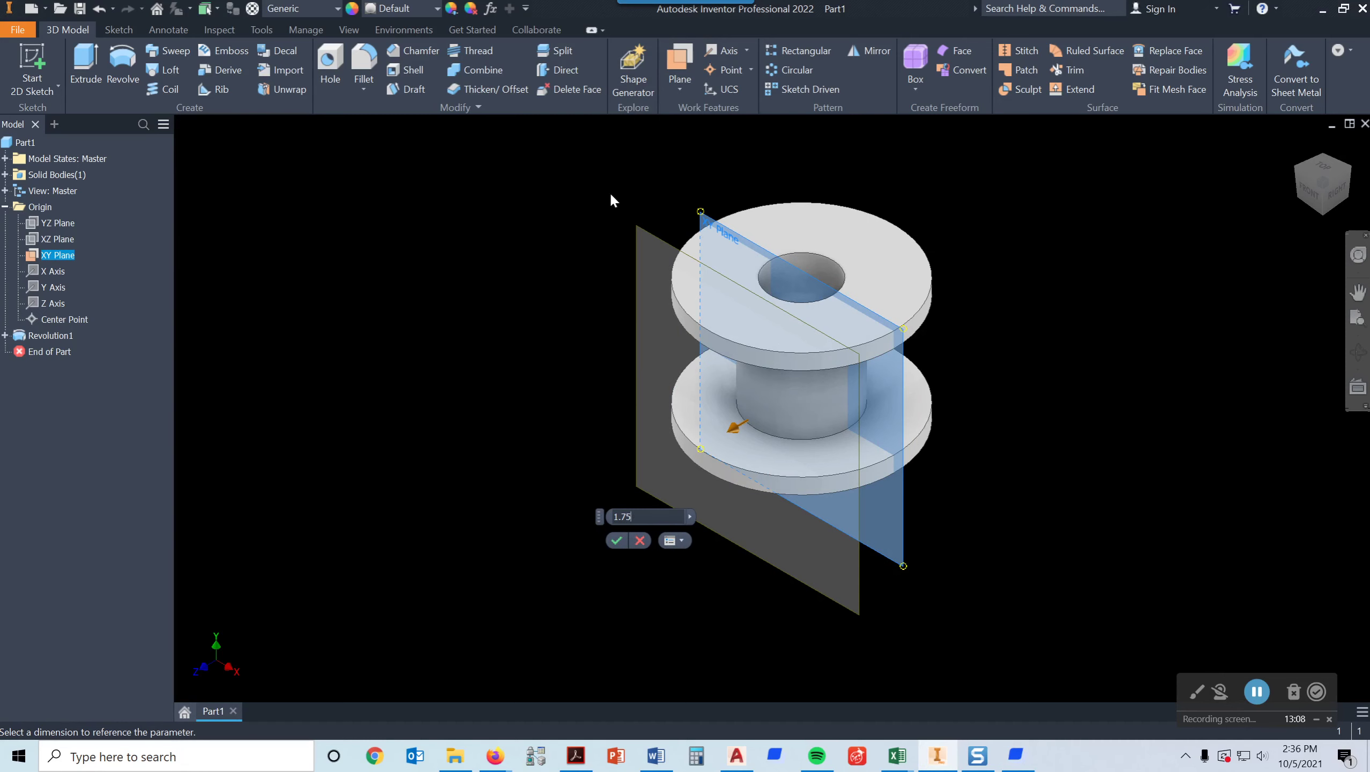
pyautogui.click(616, 540)
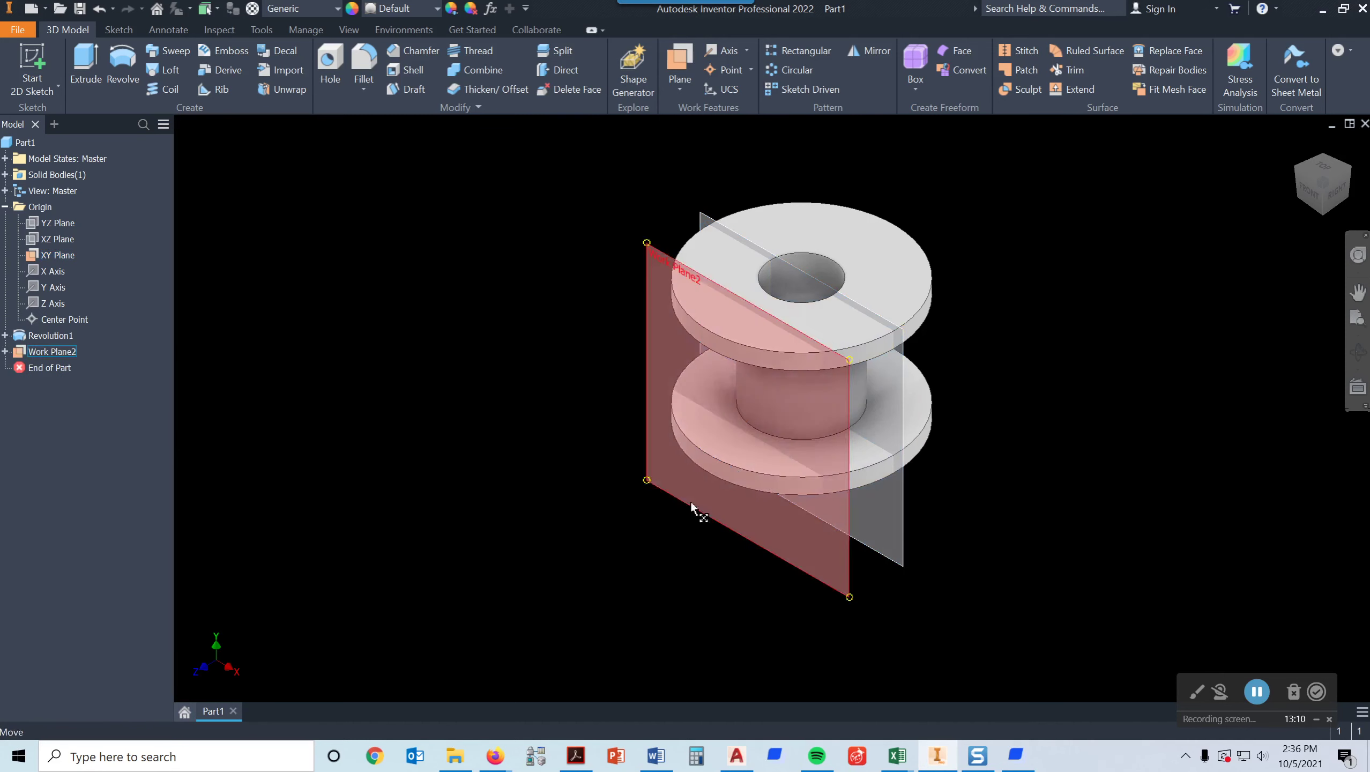
# Start a sketch on the offset work plane and draw a circle about 2.675 in in diameter, centred across the hub.
pyautogui.rightClick(859, 574)
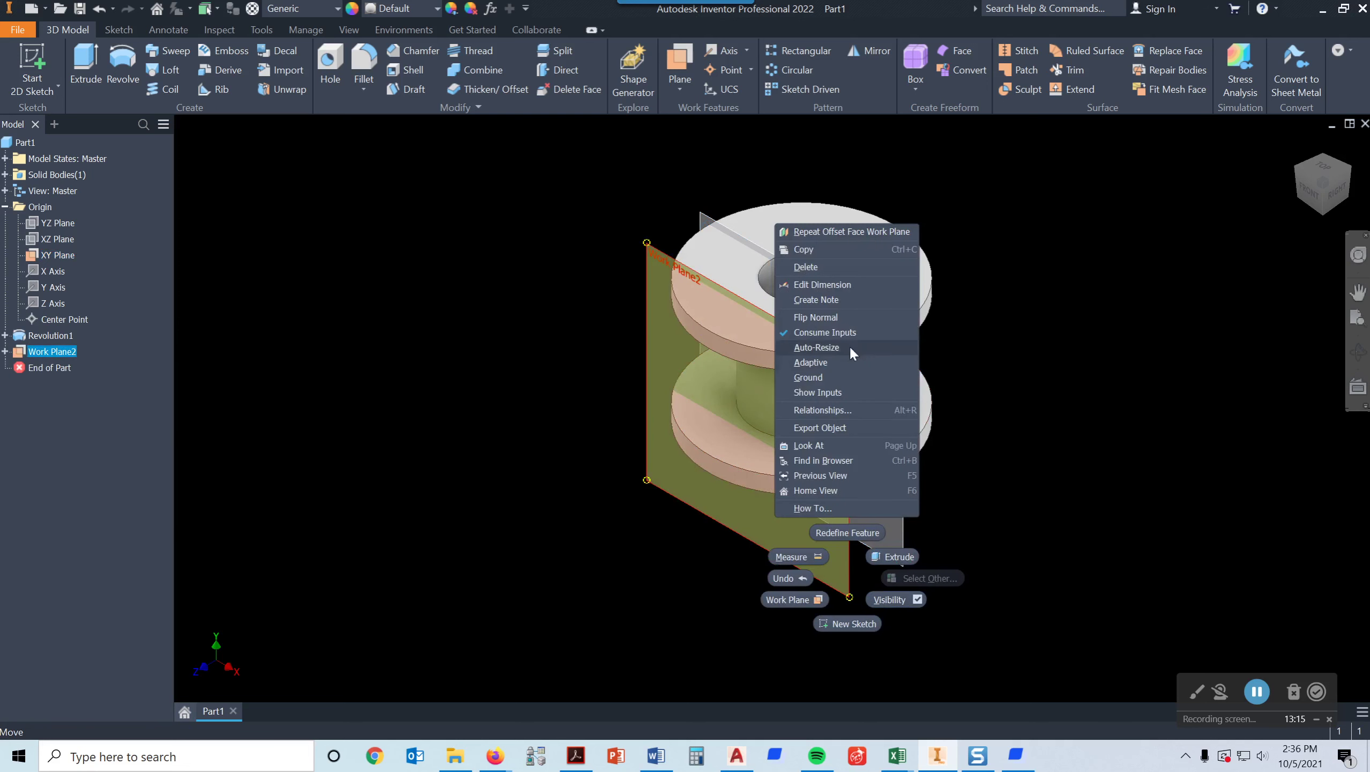
pyautogui.click(849, 635)
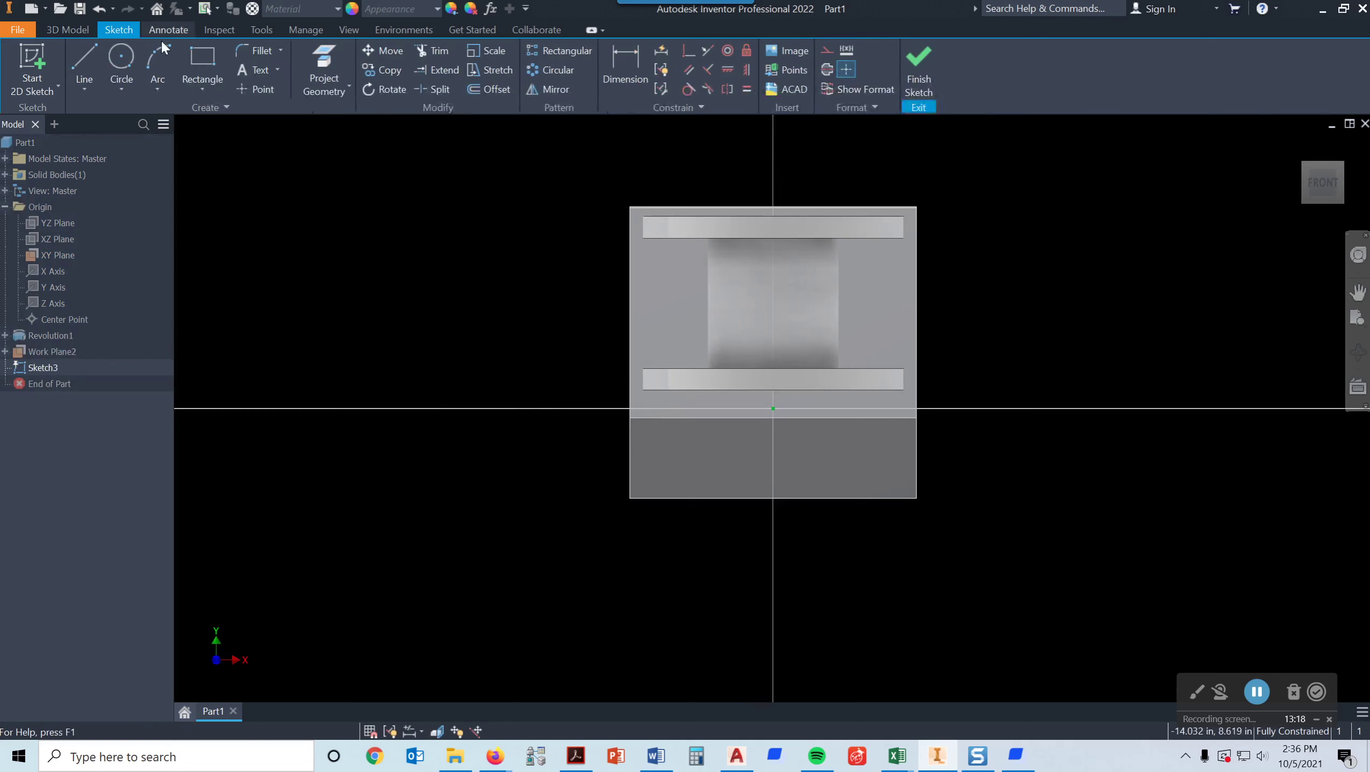
pyautogui.click(127, 60)
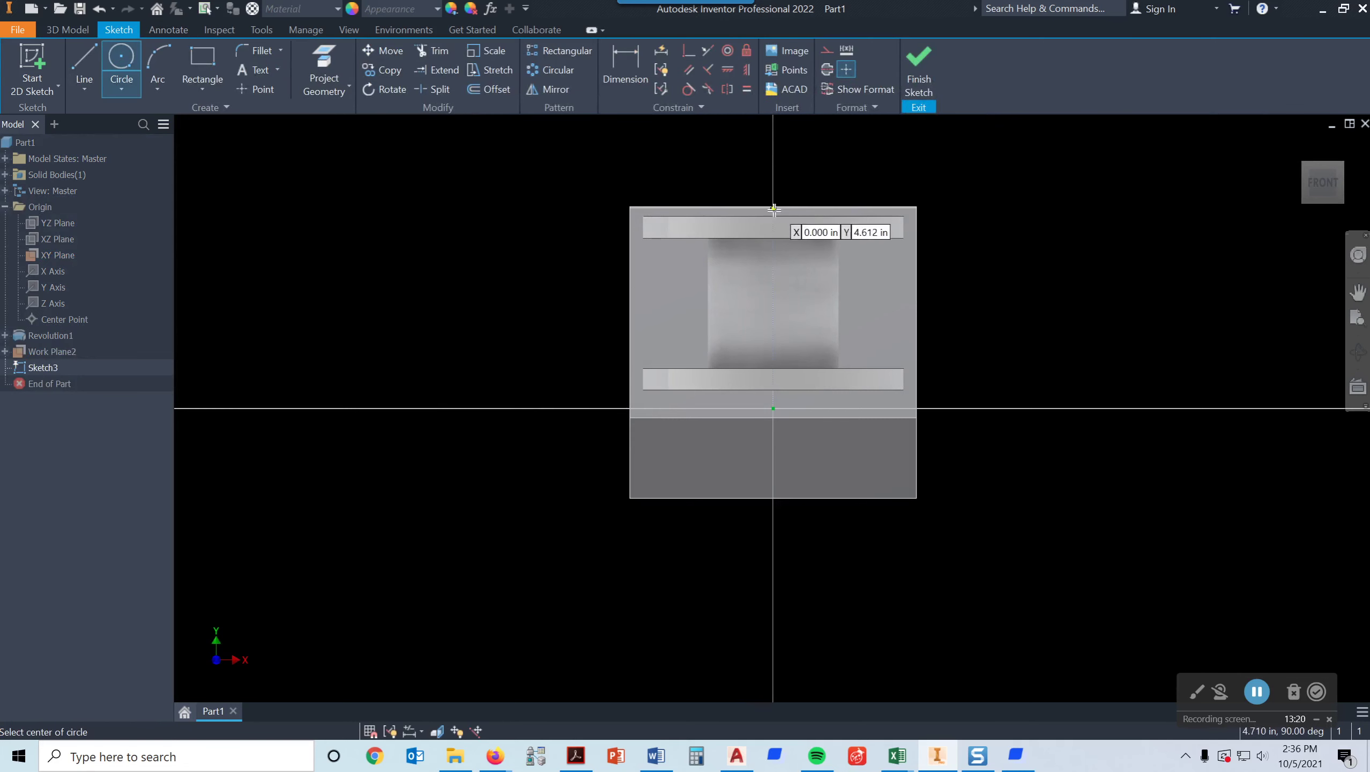
pyautogui.click(773, 310)
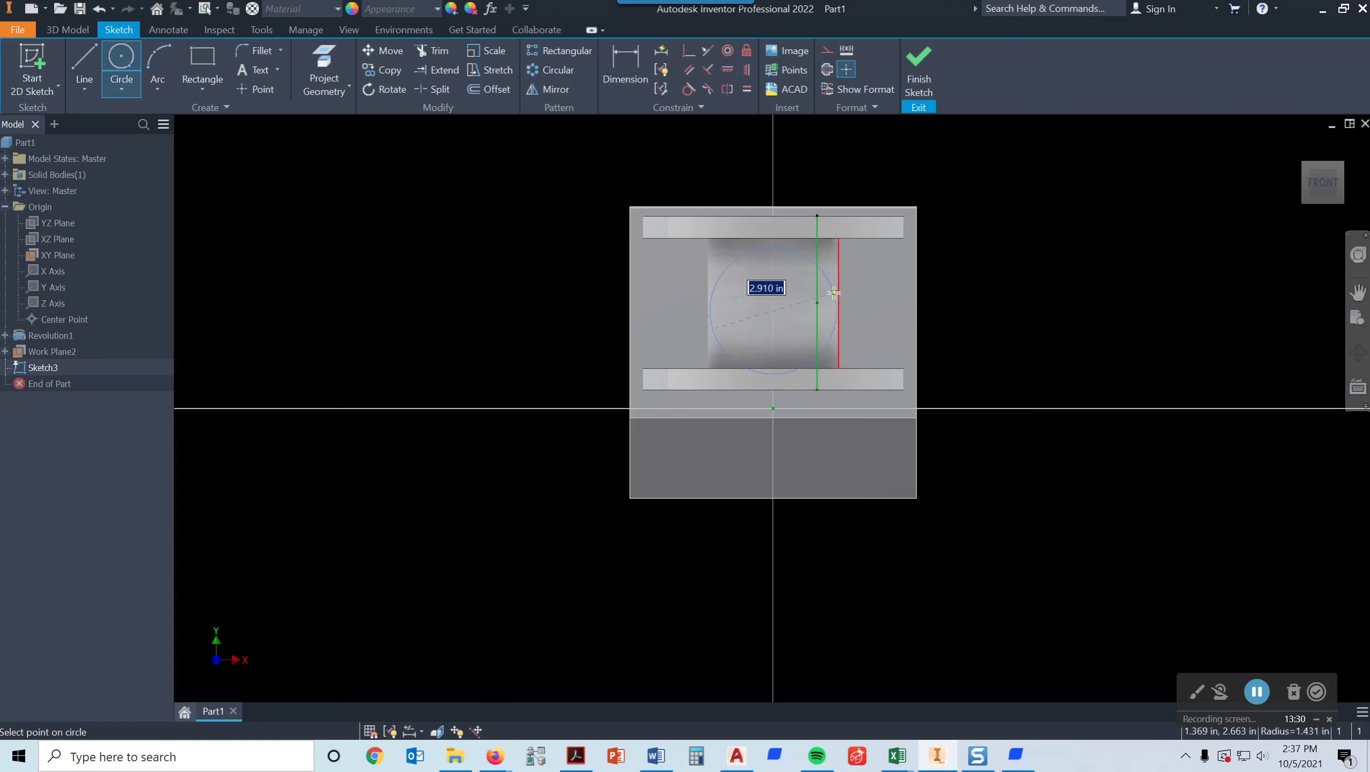
pyautogui.click(828, 292)
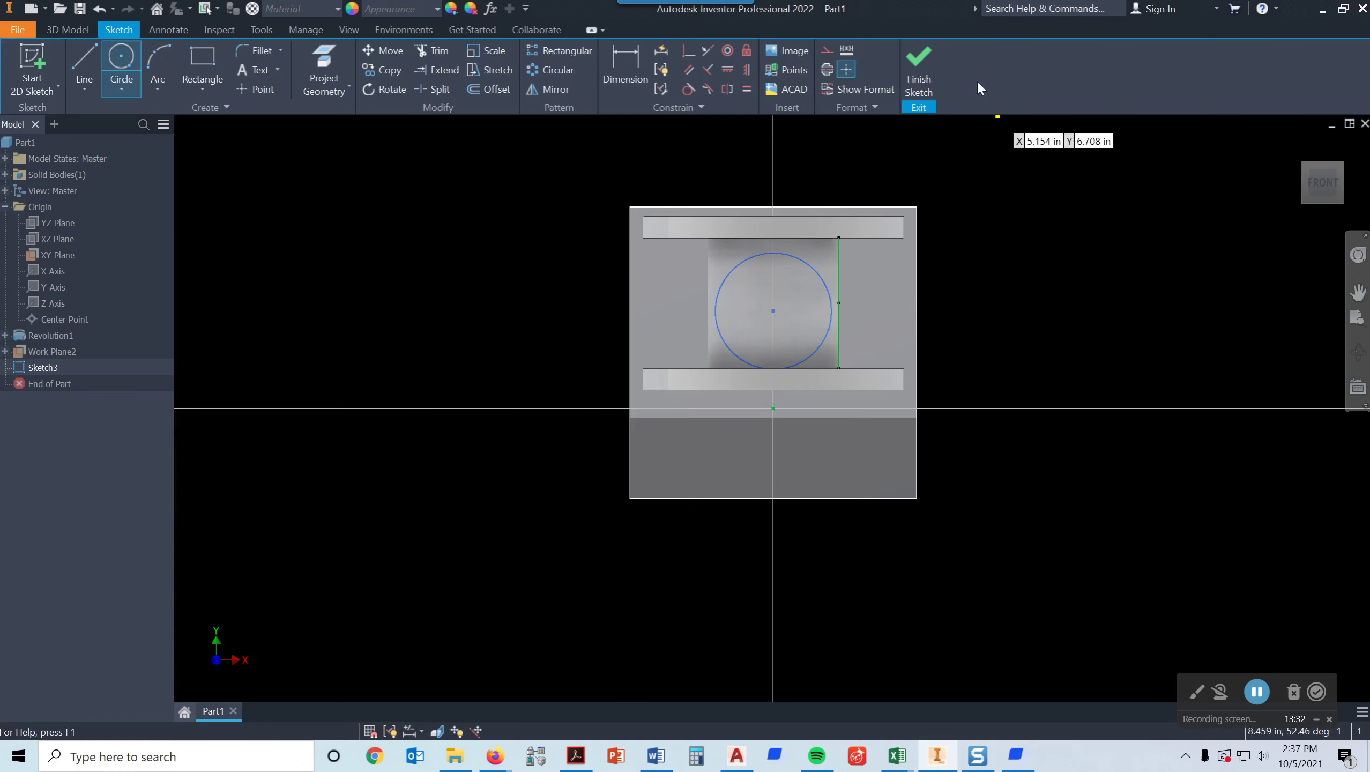
# Dimension the circle's diameter and set it to 2.5 in.
pyautogui.click(629, 64)
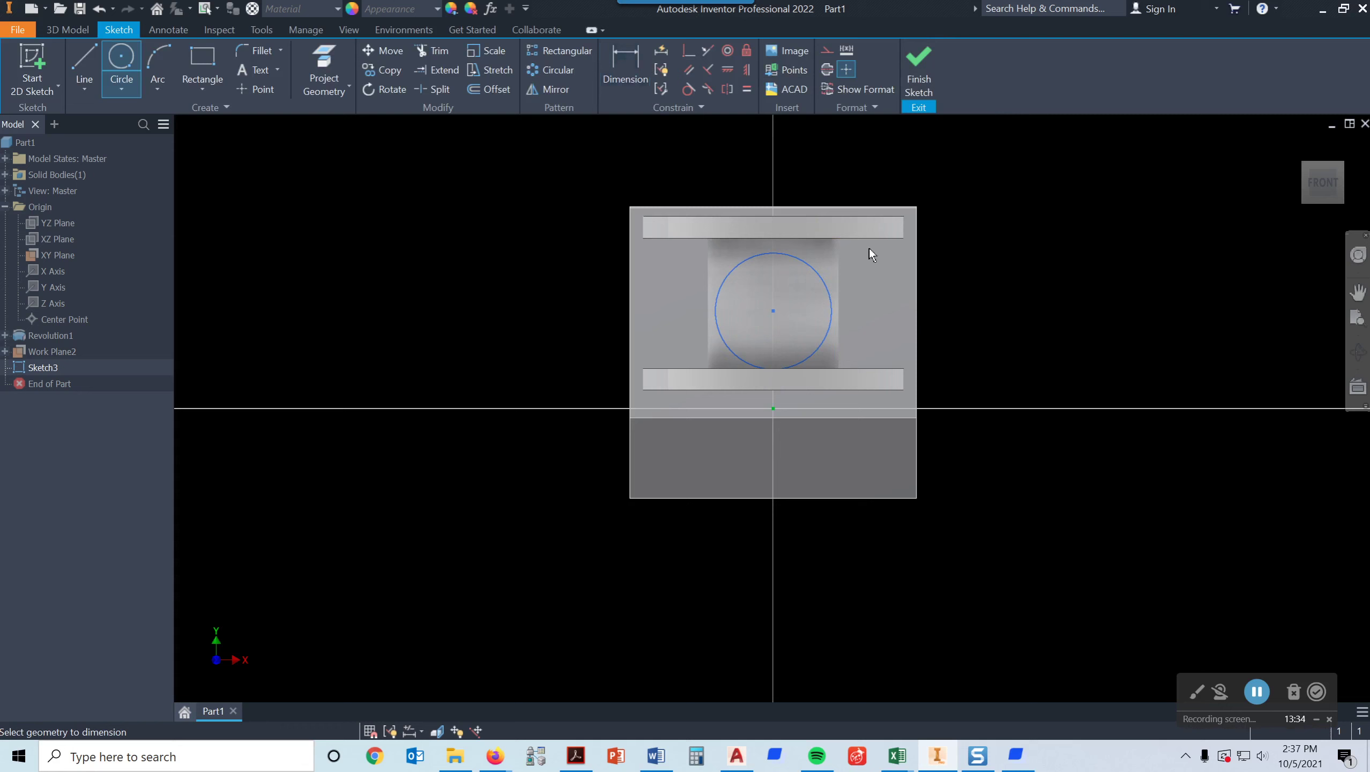
pyautogui.click(828, 286)
pyautogui.click(1003, 220)
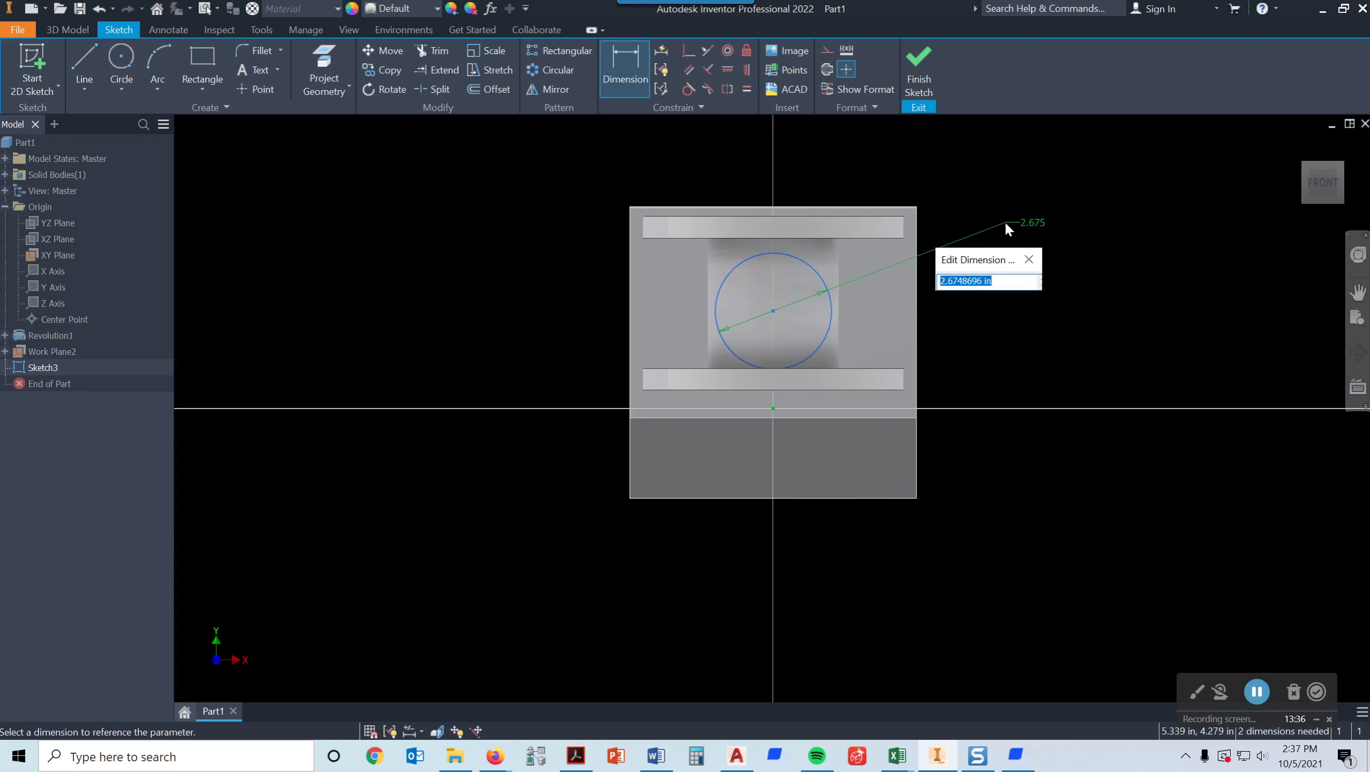
pyautogui.write('5')
pyautogui.press('Return')
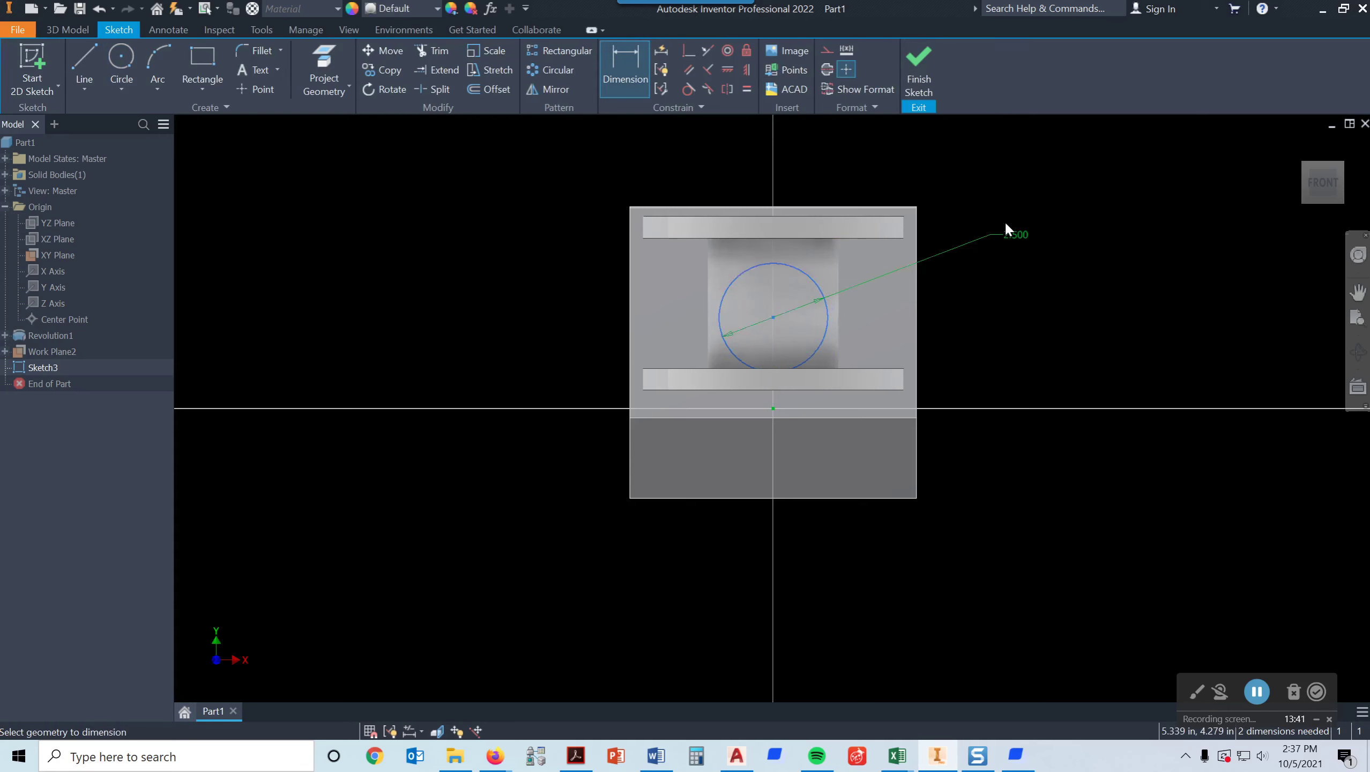
# Dimension the circle's centre 2 in above the lower flange's bottom edge and finish the sketch.
pyautogui.click(804, 390)
pyautogui.click(772, 317)
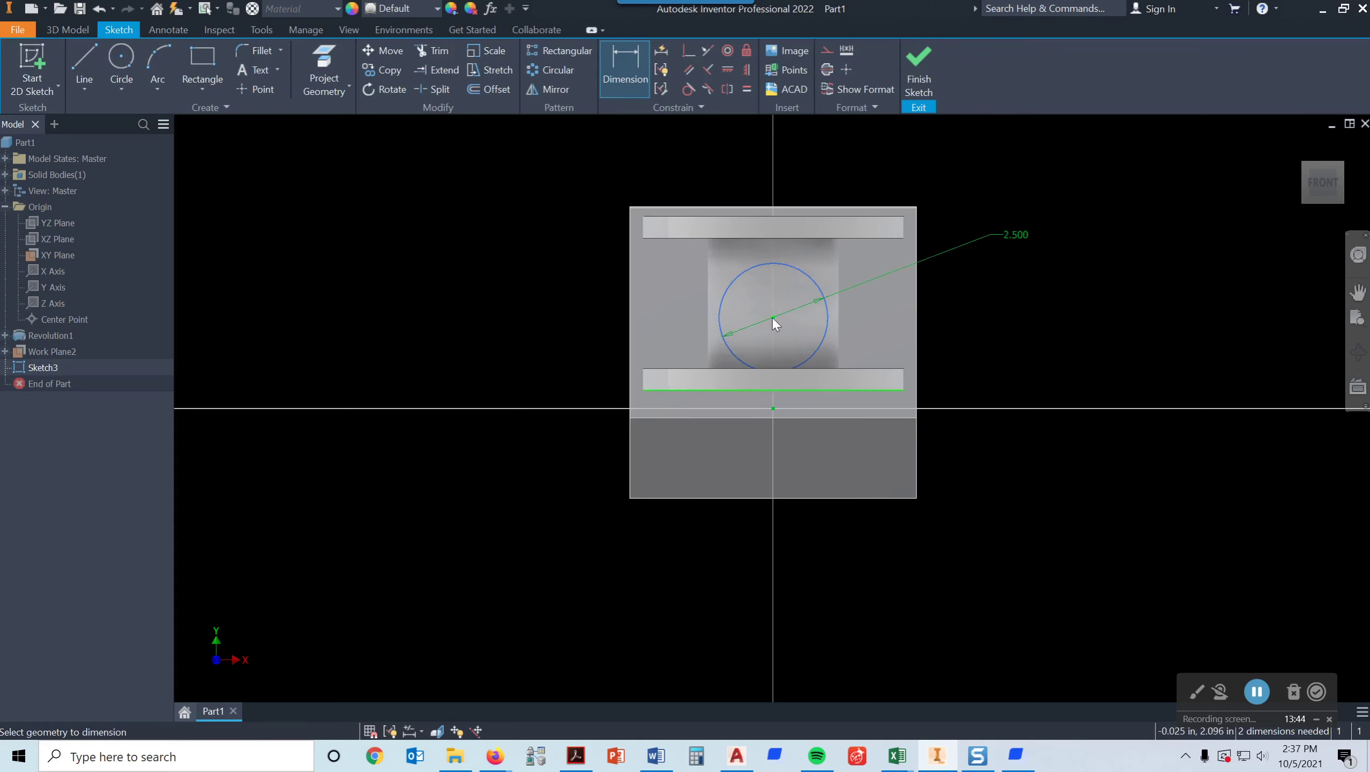
pyautogui.click(966, 343)
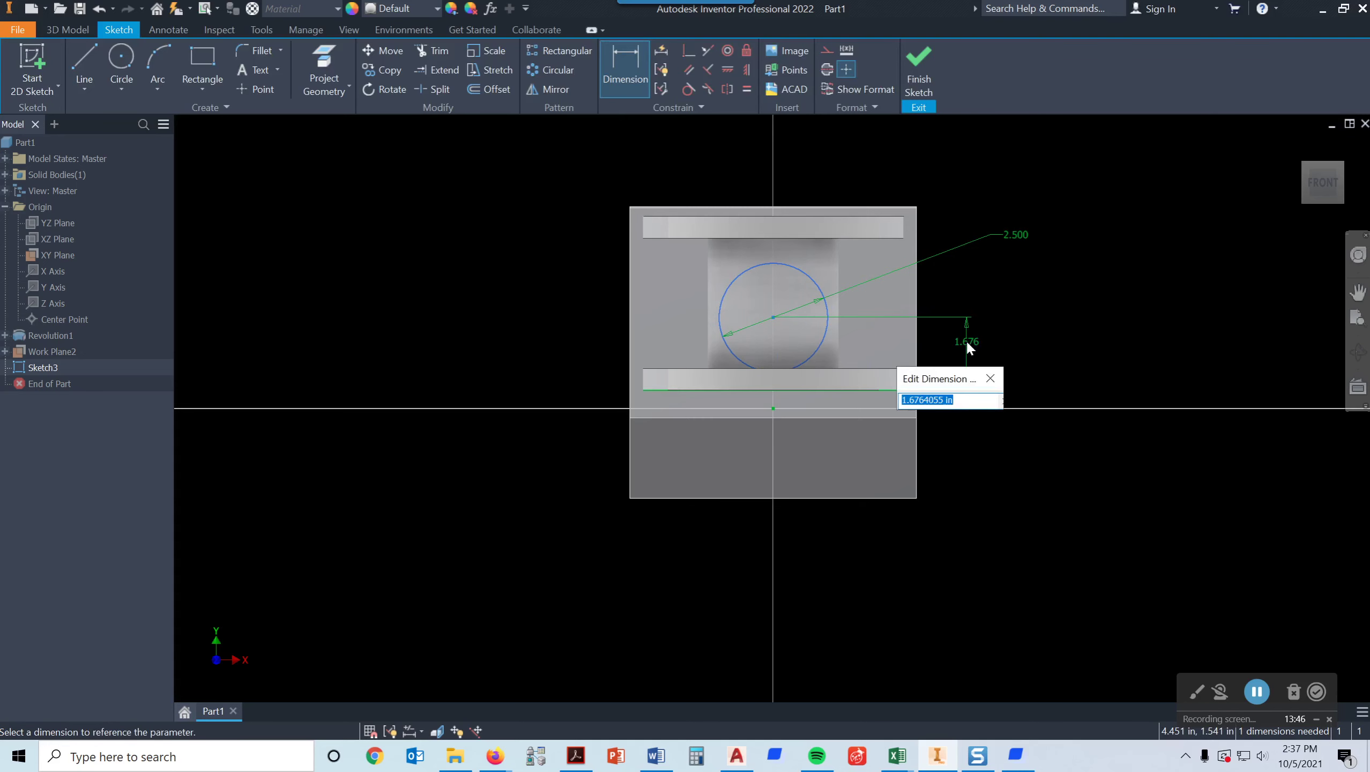
pyautogui.write('1')
pyautogui.press('Return')
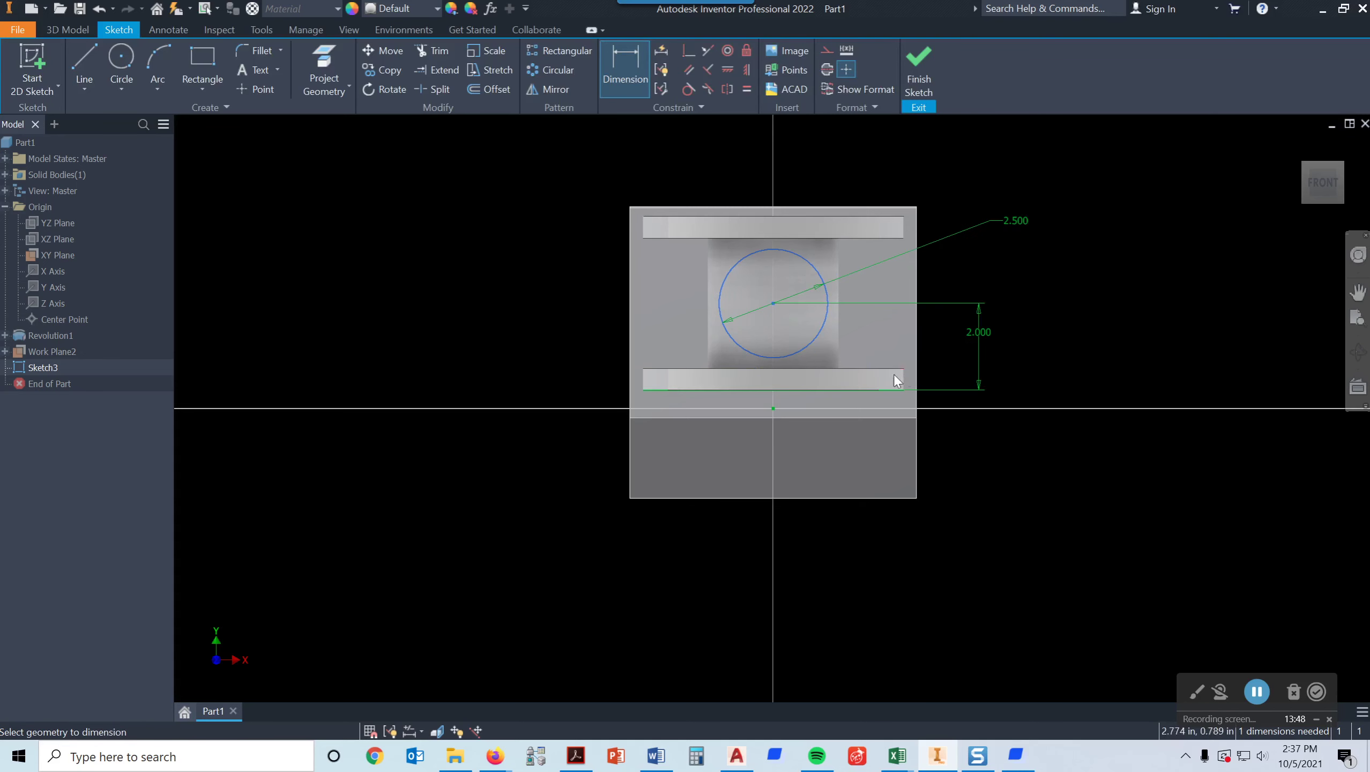
pyautogui.scroll(5, 829, 314)
pyautogui.scroll(-5, 815, 325)
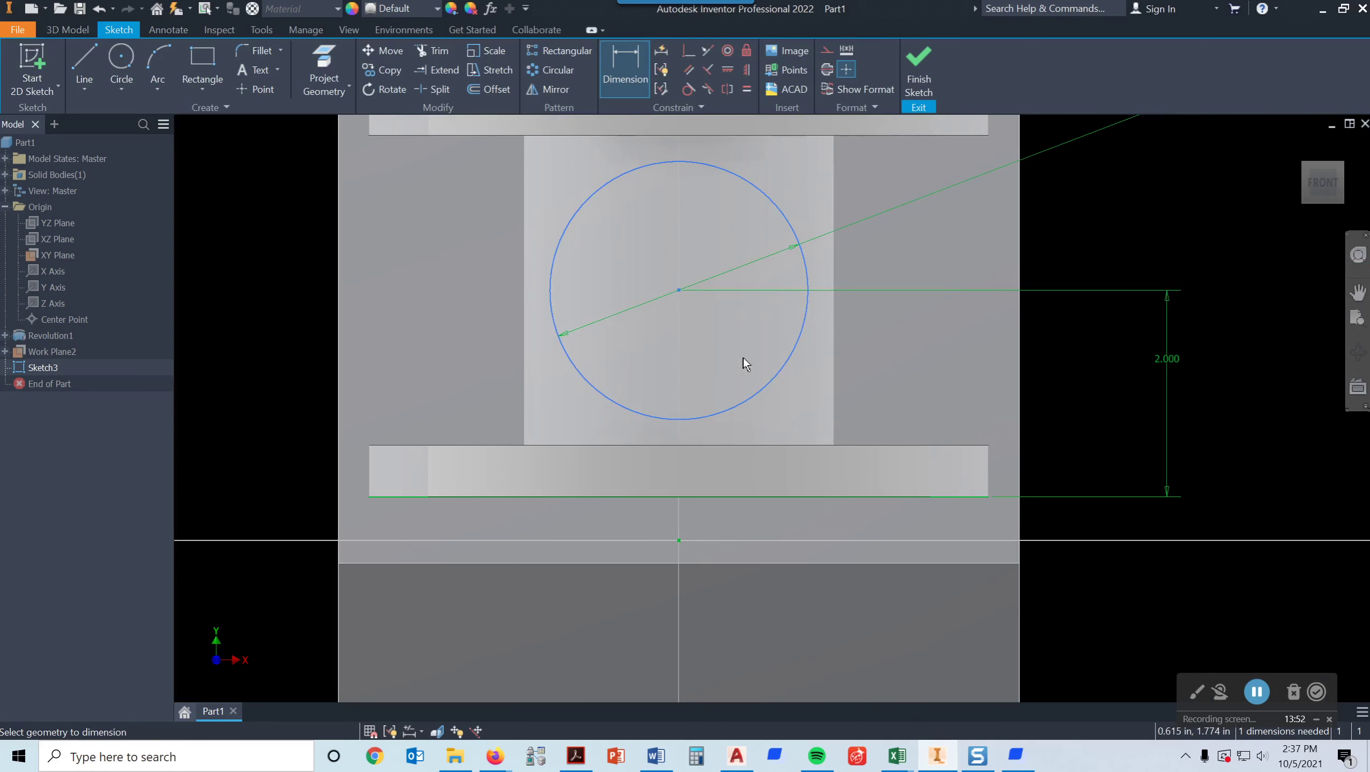
pyautogui.scroll(-3, 743, 358)
pyautogui.click(918, 81)
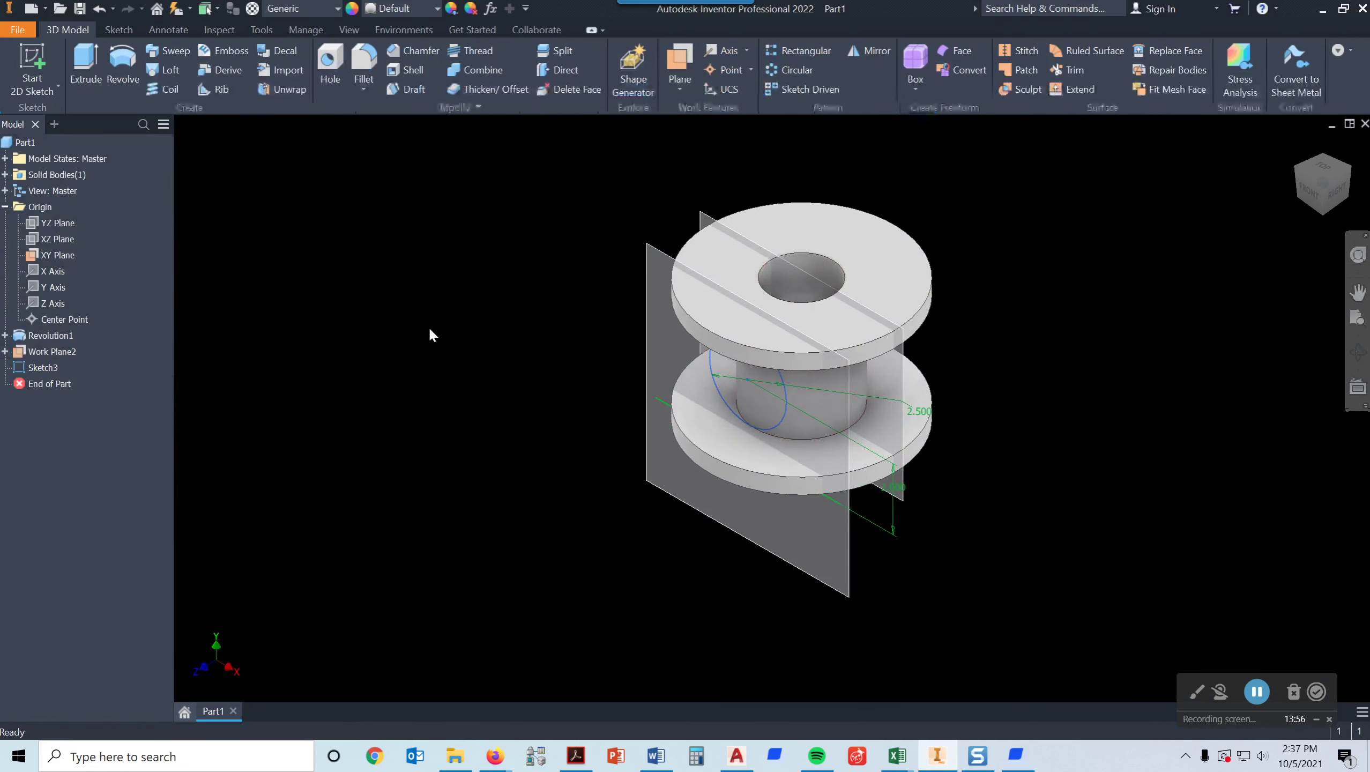
# Extrude the circle in the flipped direction up to the hub's cylindrical face, joining it to the spool as a boss.
pyautogui.click(86, 63)
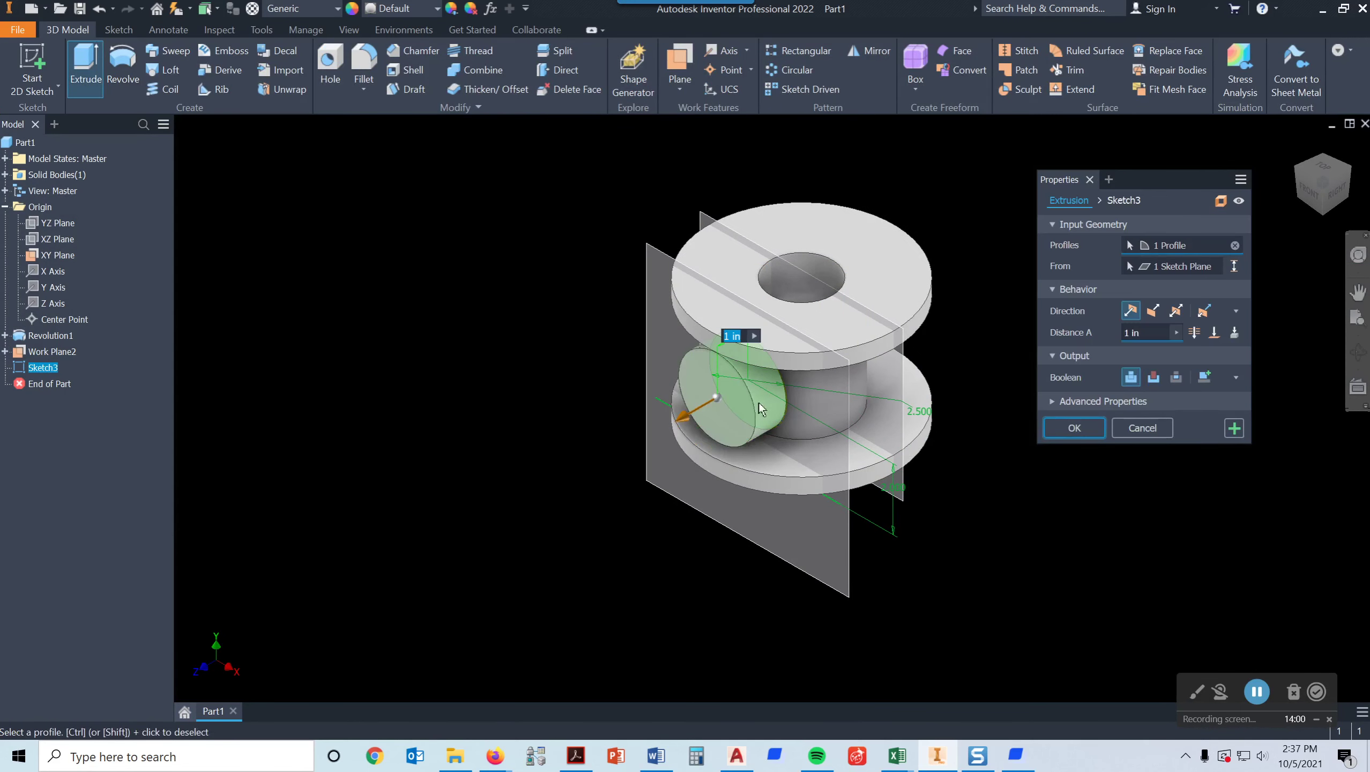
pyautogui.click(1154, 313)
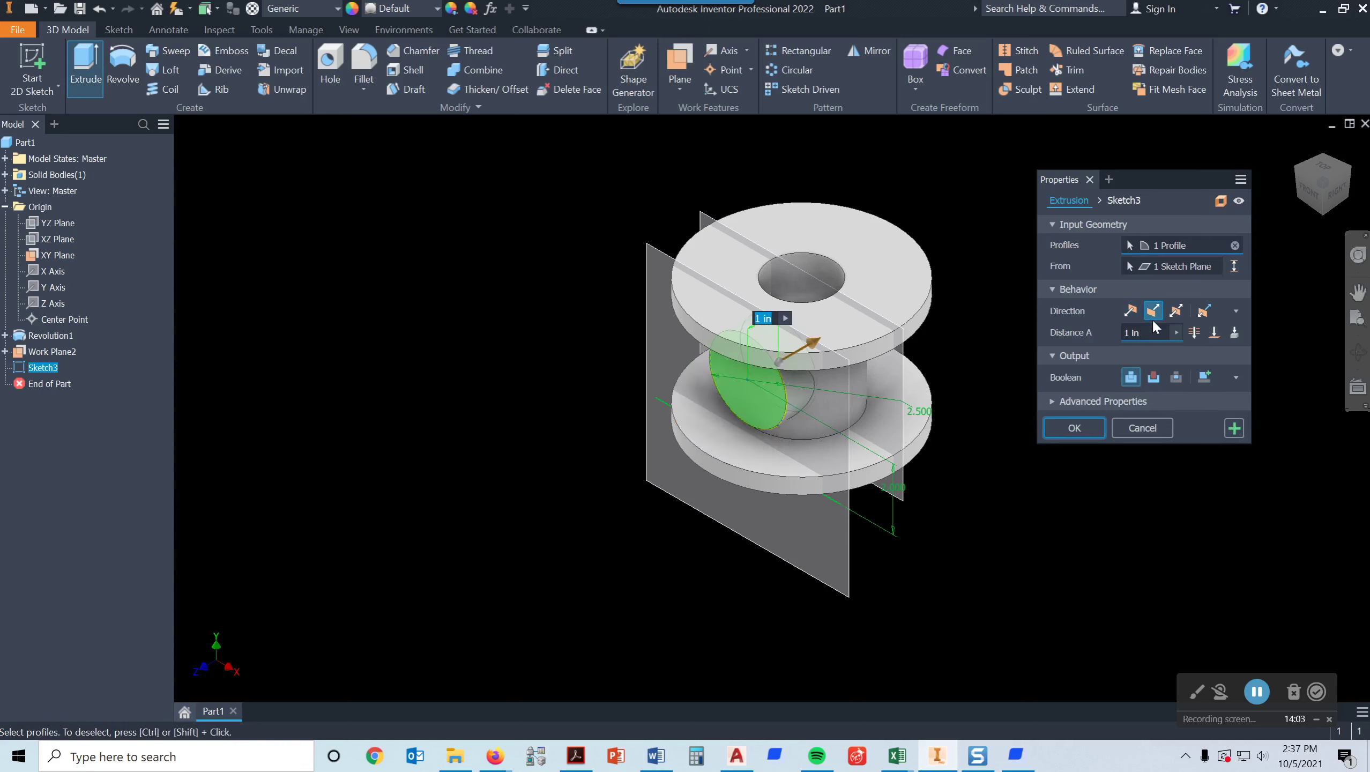
pyautogui.click(1214, 333)
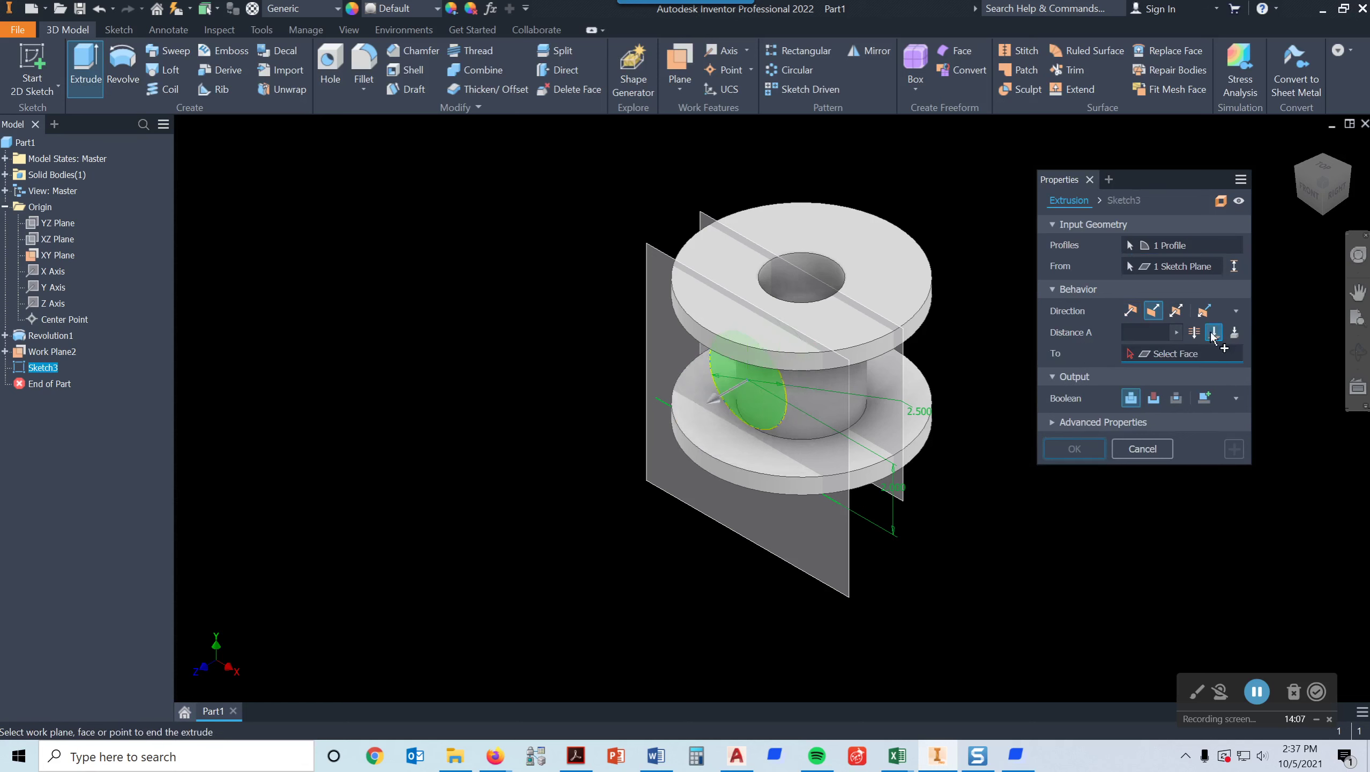
pyautogui.click(836, 400)
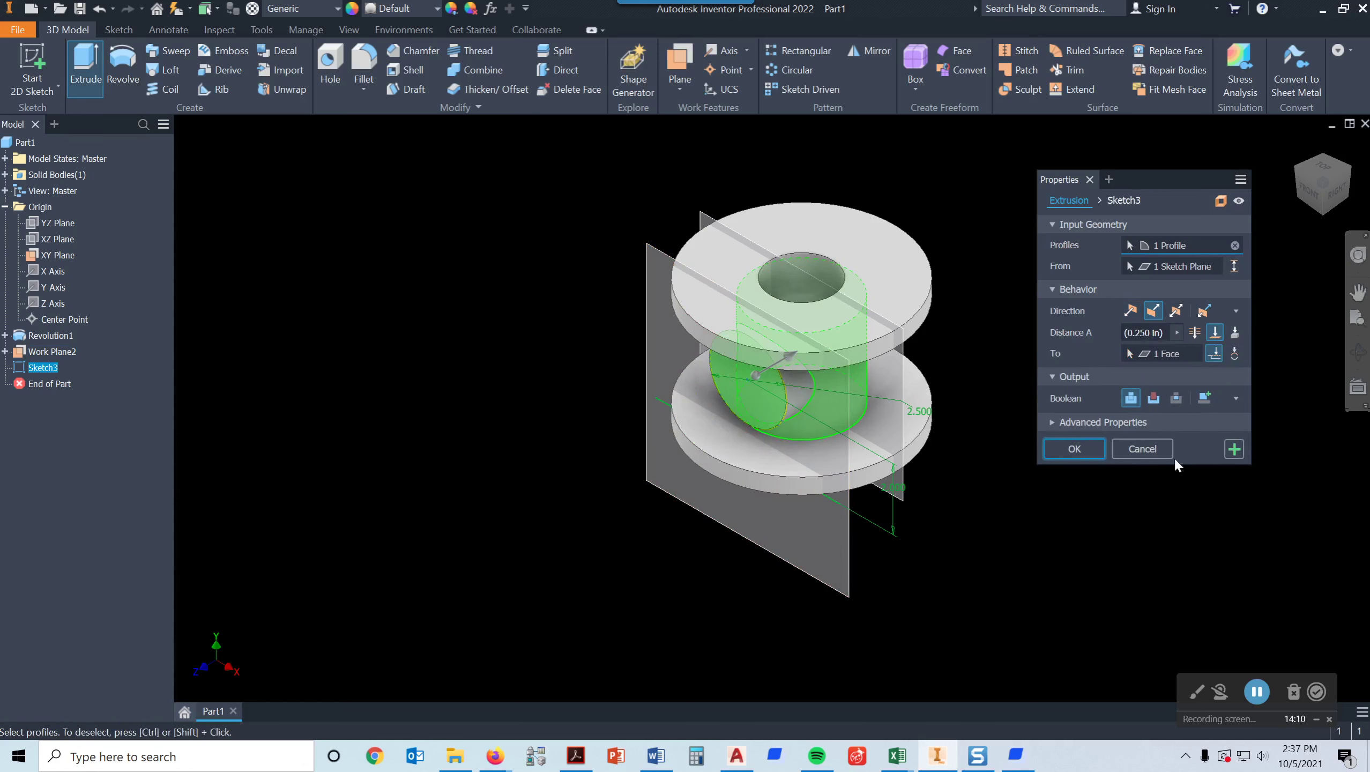
pyautogui.click(1067, 451)
# Place a simple hole concentric with the boss's round end face and set its diameter to 1.5 in.
pyautogui.scroll(4, 847, 359)
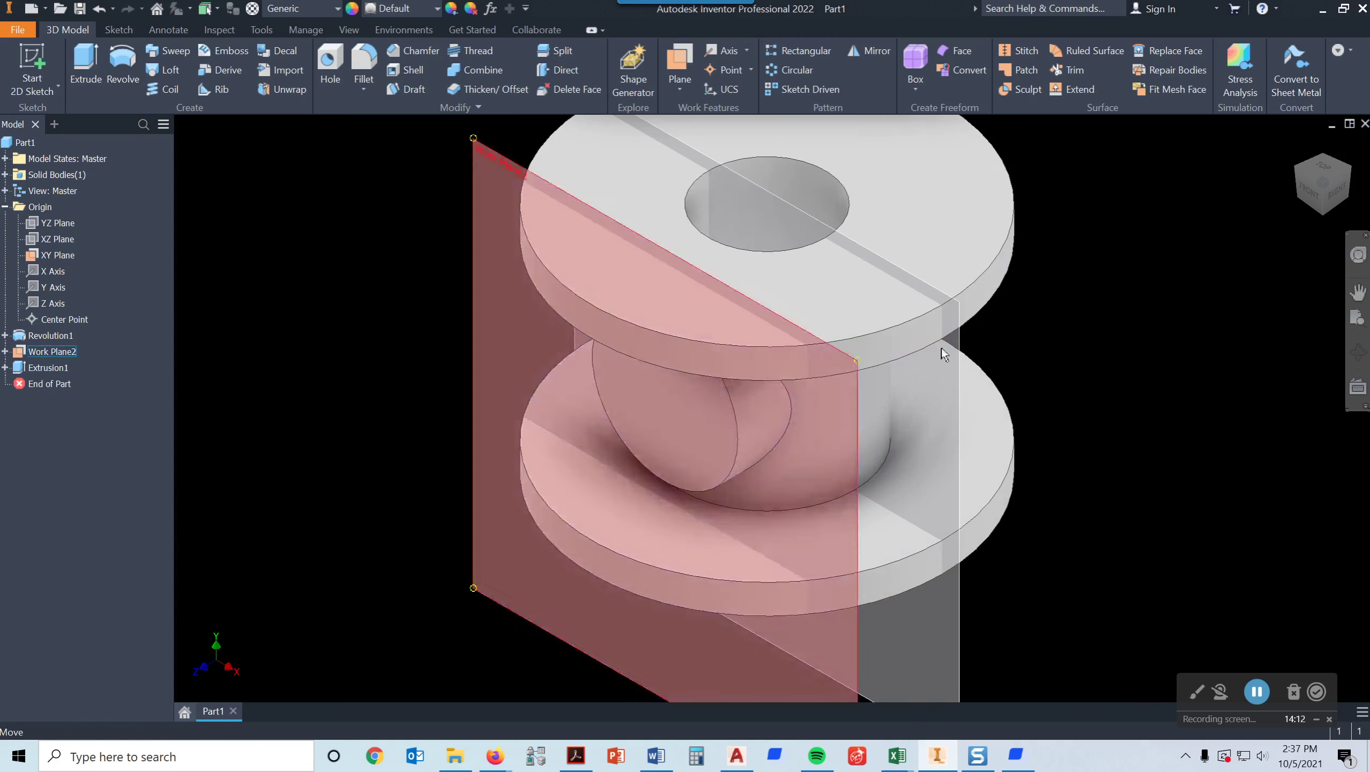
pyautogui.click(1308, 191)
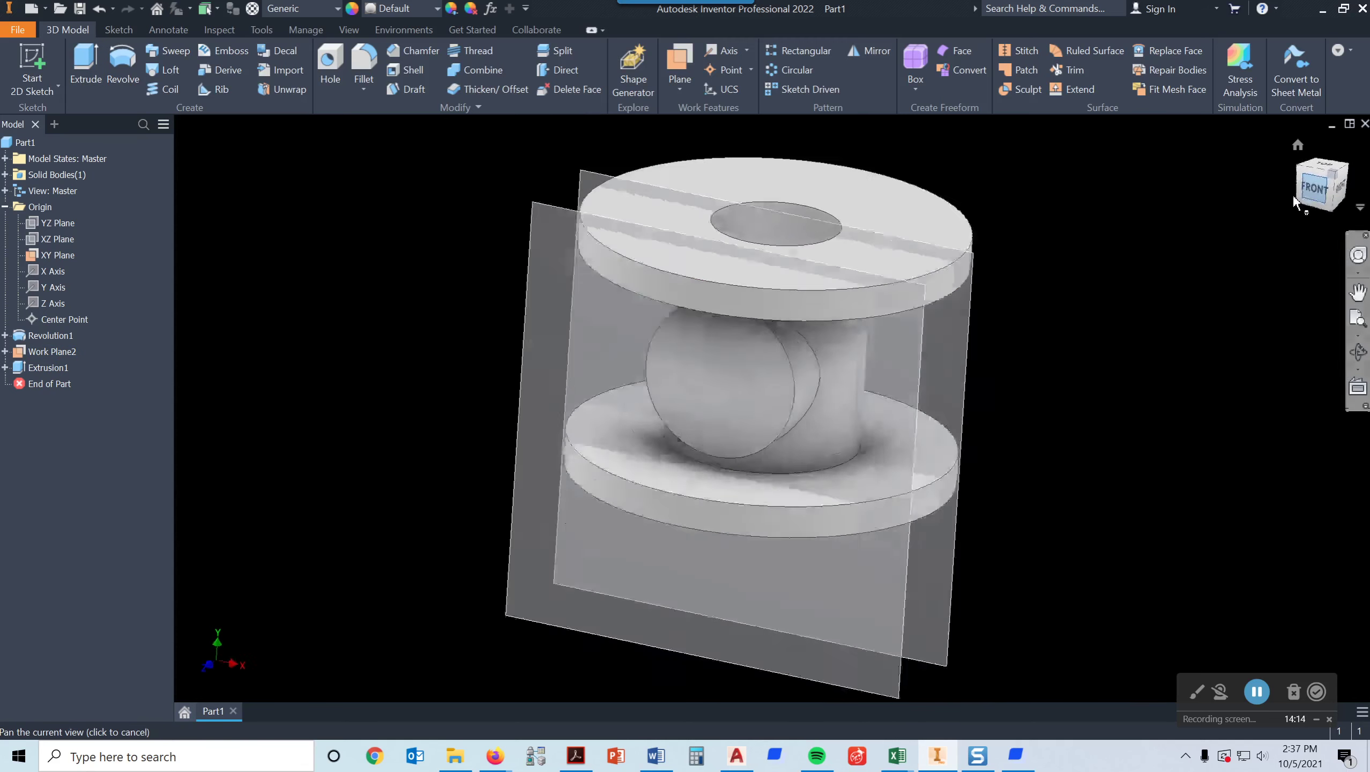
pyautogui.scroll(2, 773, 331)
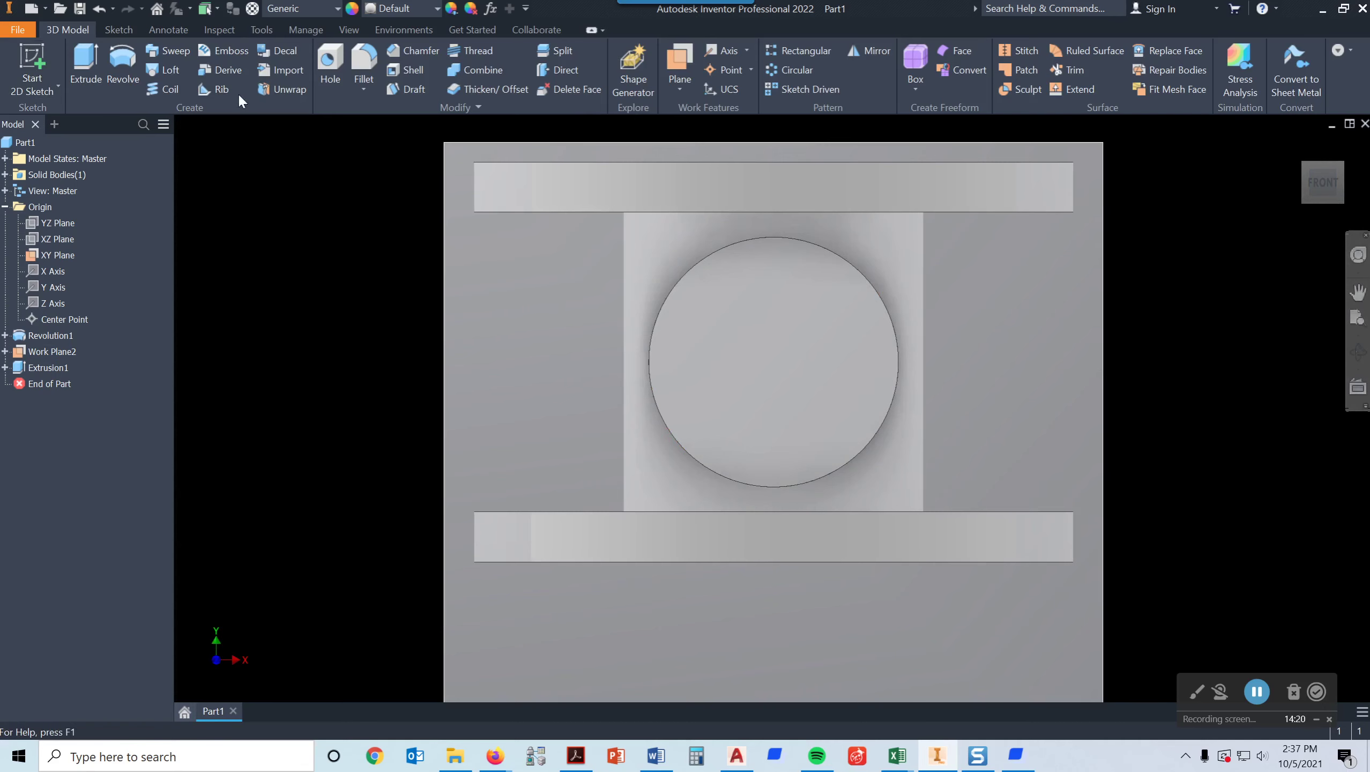
pyautogui.click(330, 67)
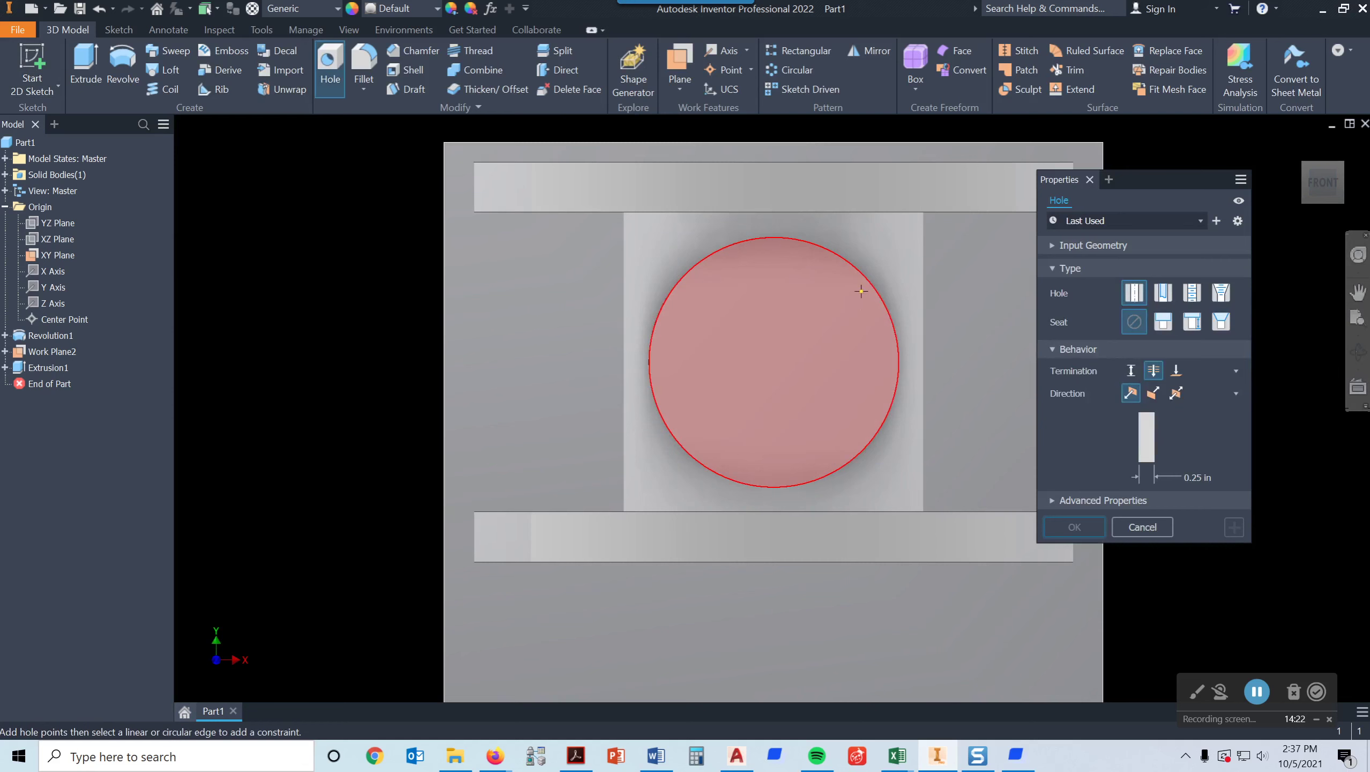
pyautogui.click(781, 352)
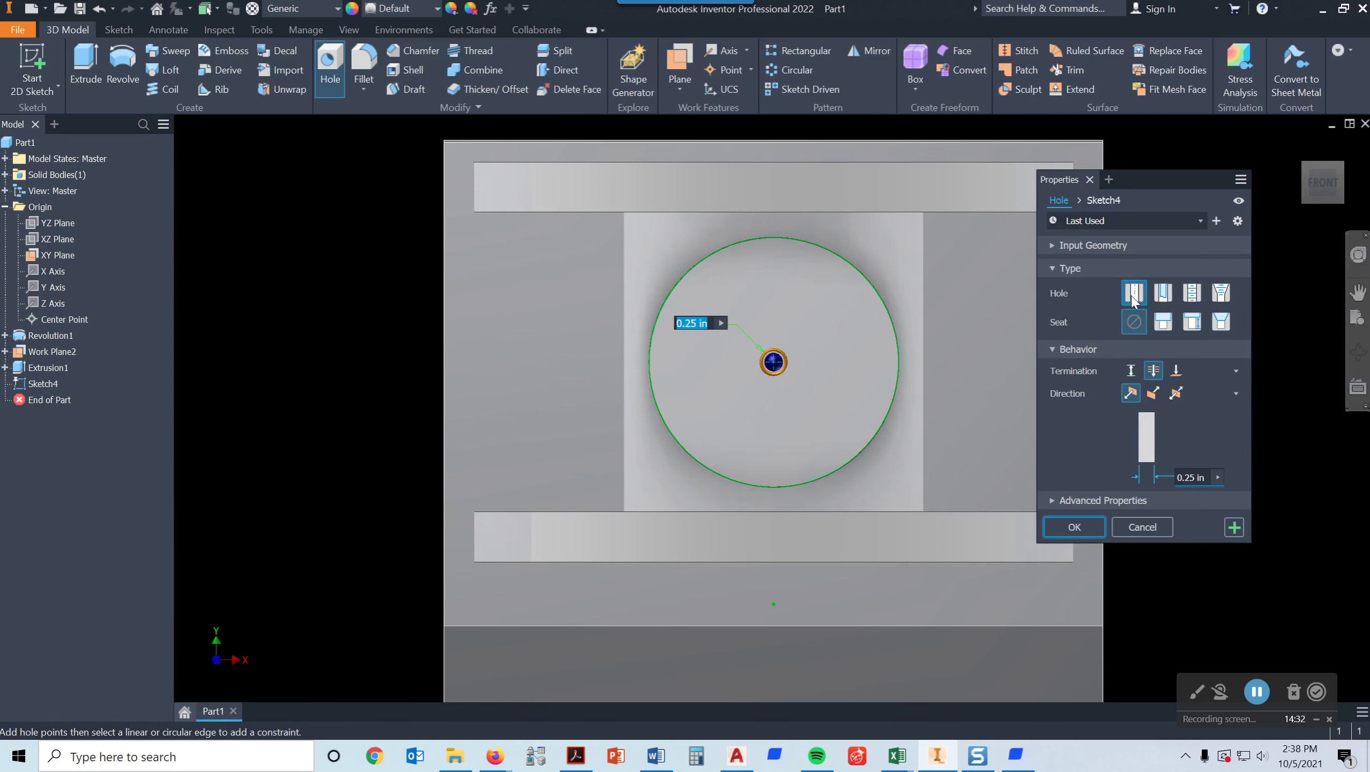
pyautogui.click(1138, 324)
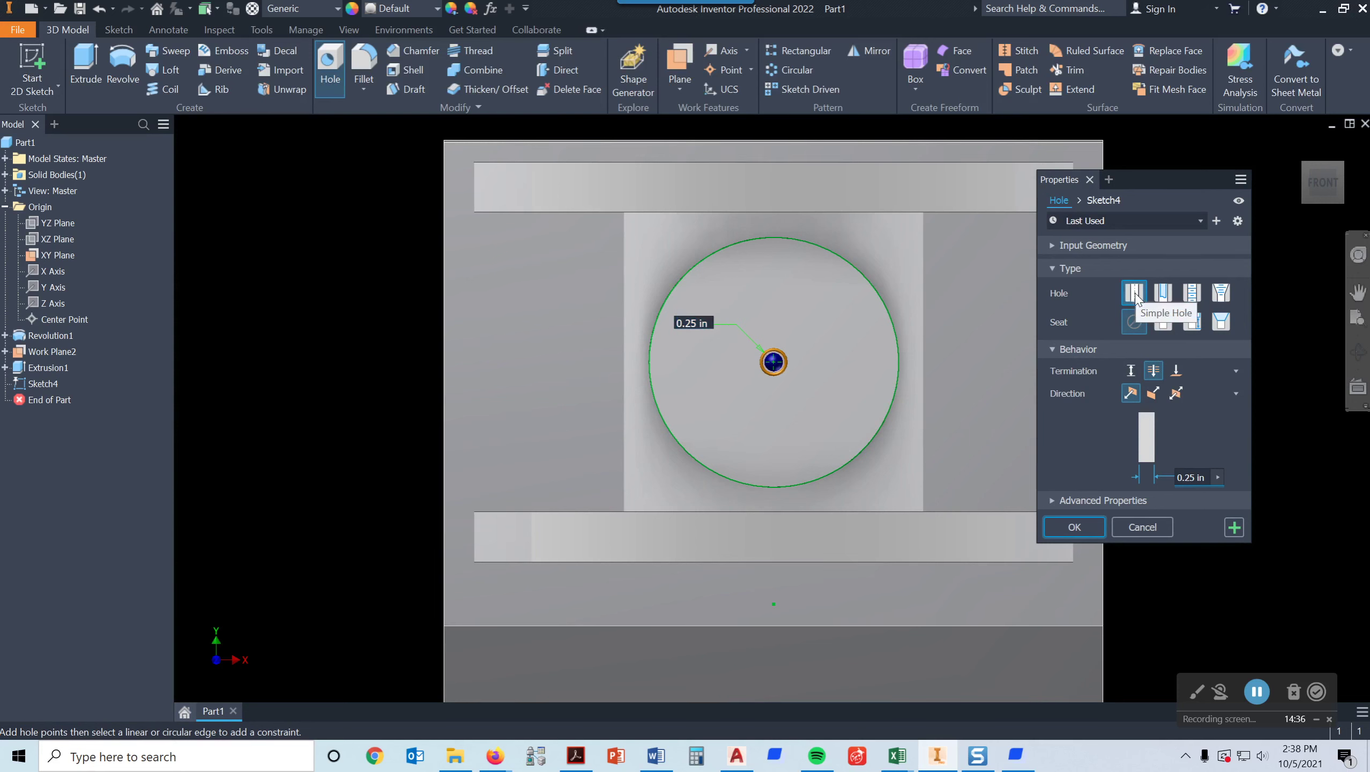
pyautogui.click(1204, 480)
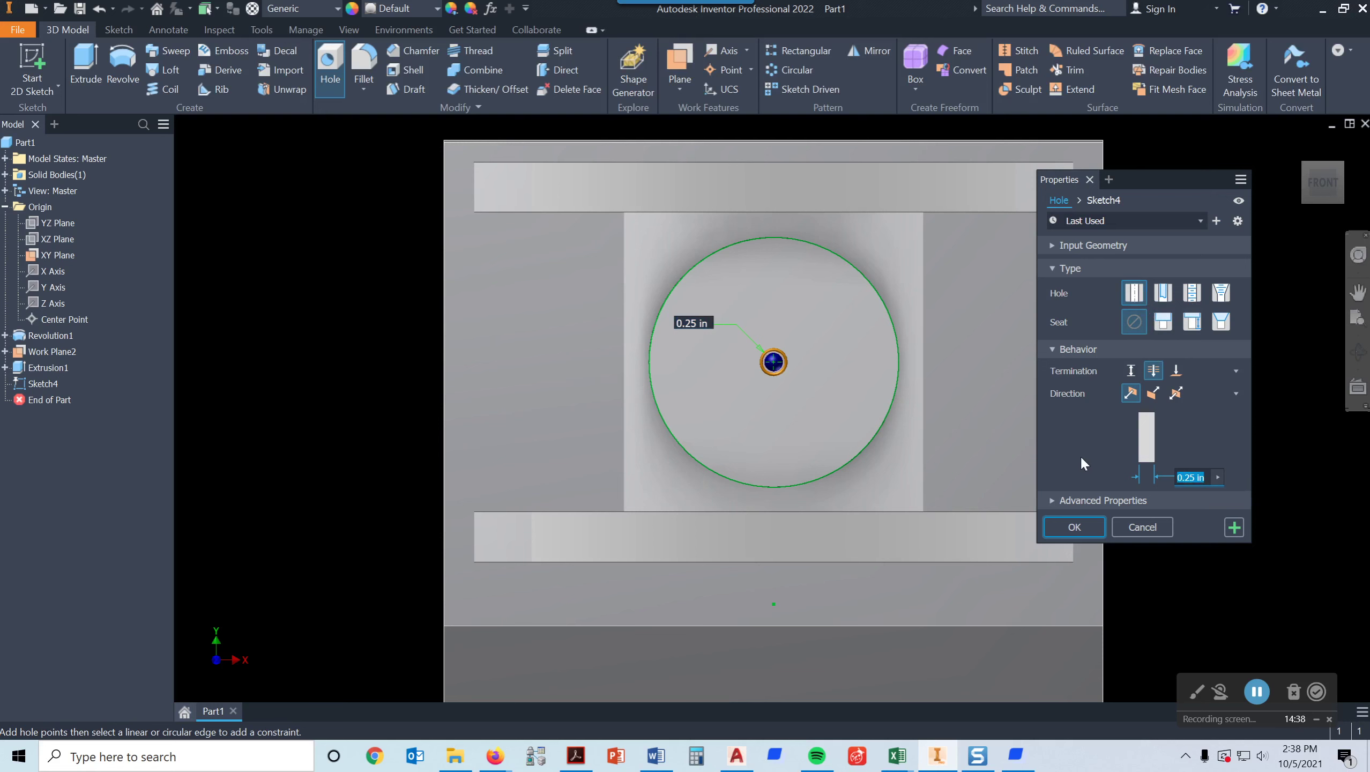
pyautogui.write('1.5')
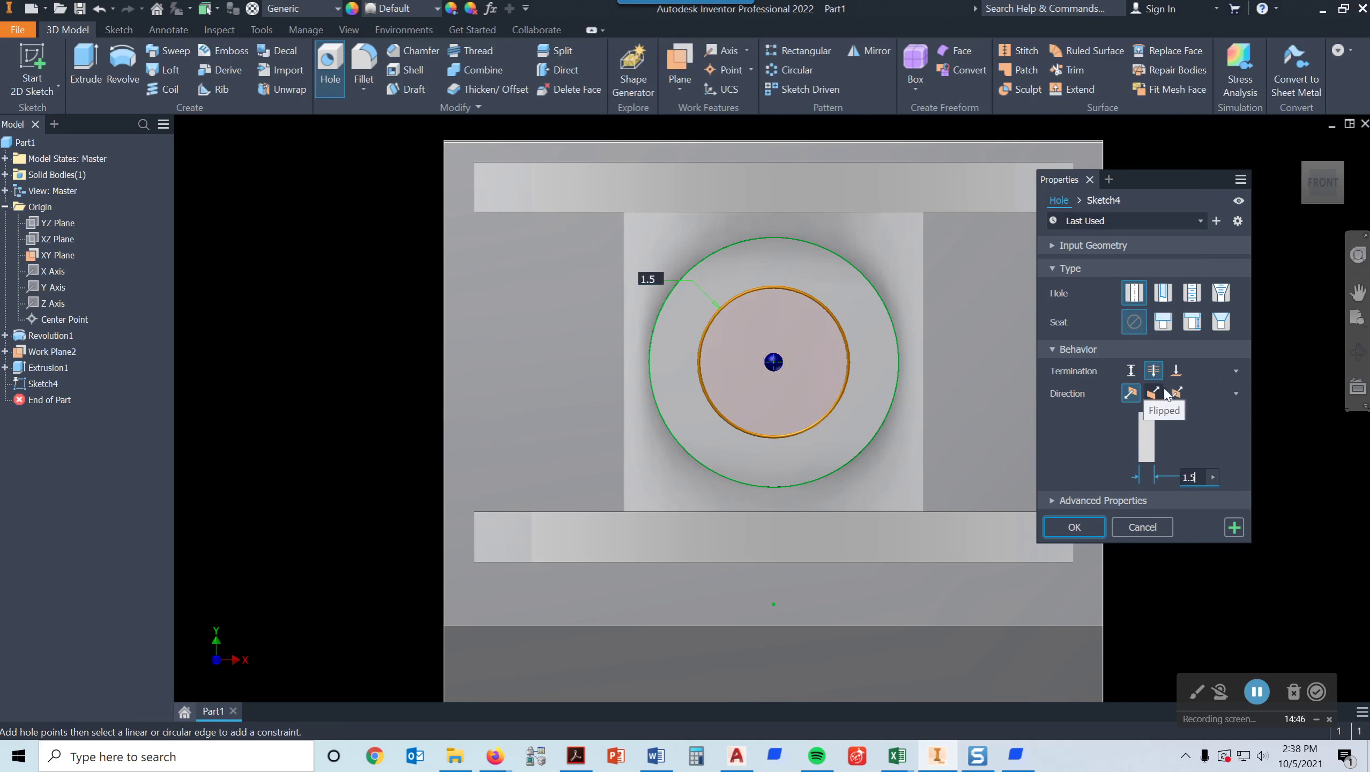
# Terminate the boss hole at the cylindrical surface of the spool's central bore and create it.
pyautogui.click(1175, 372)
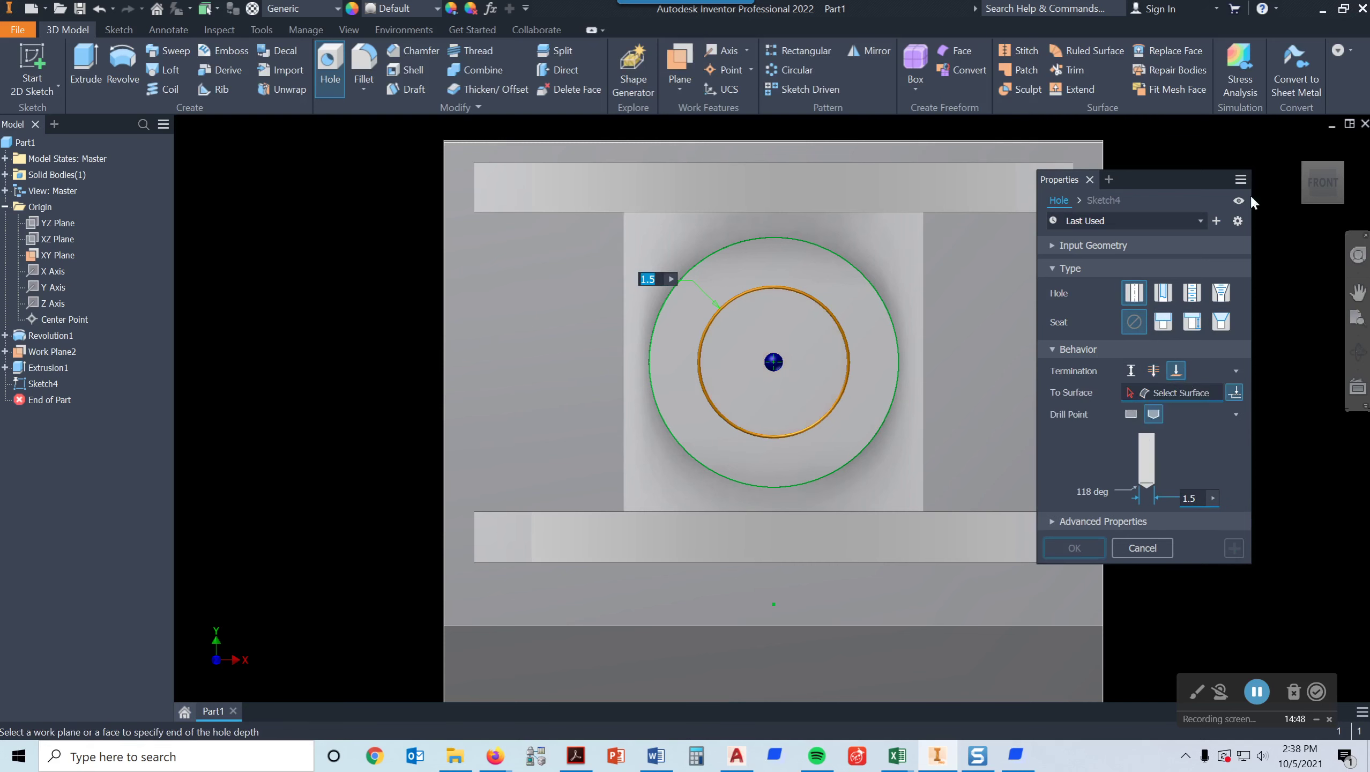
pyautogui.click(1298, 146)
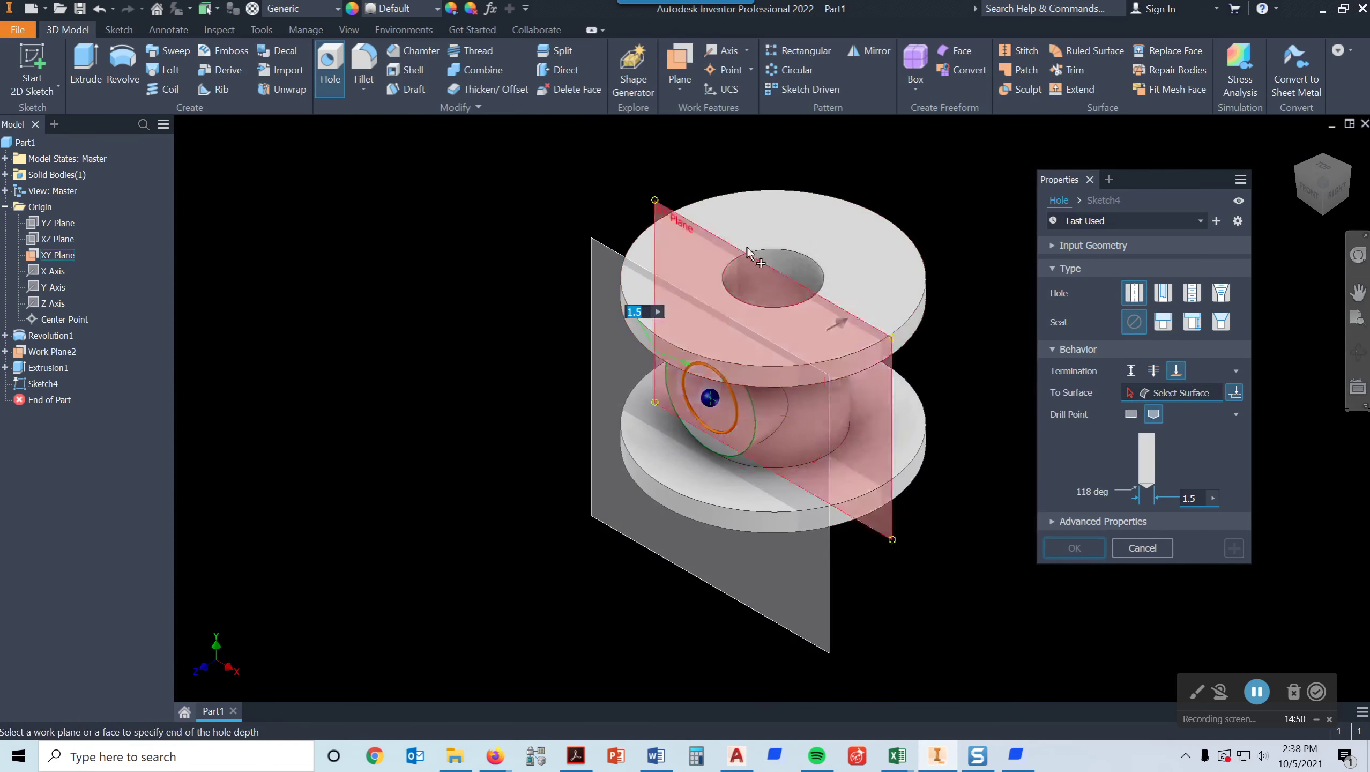
pyautogui.click(790, 266)
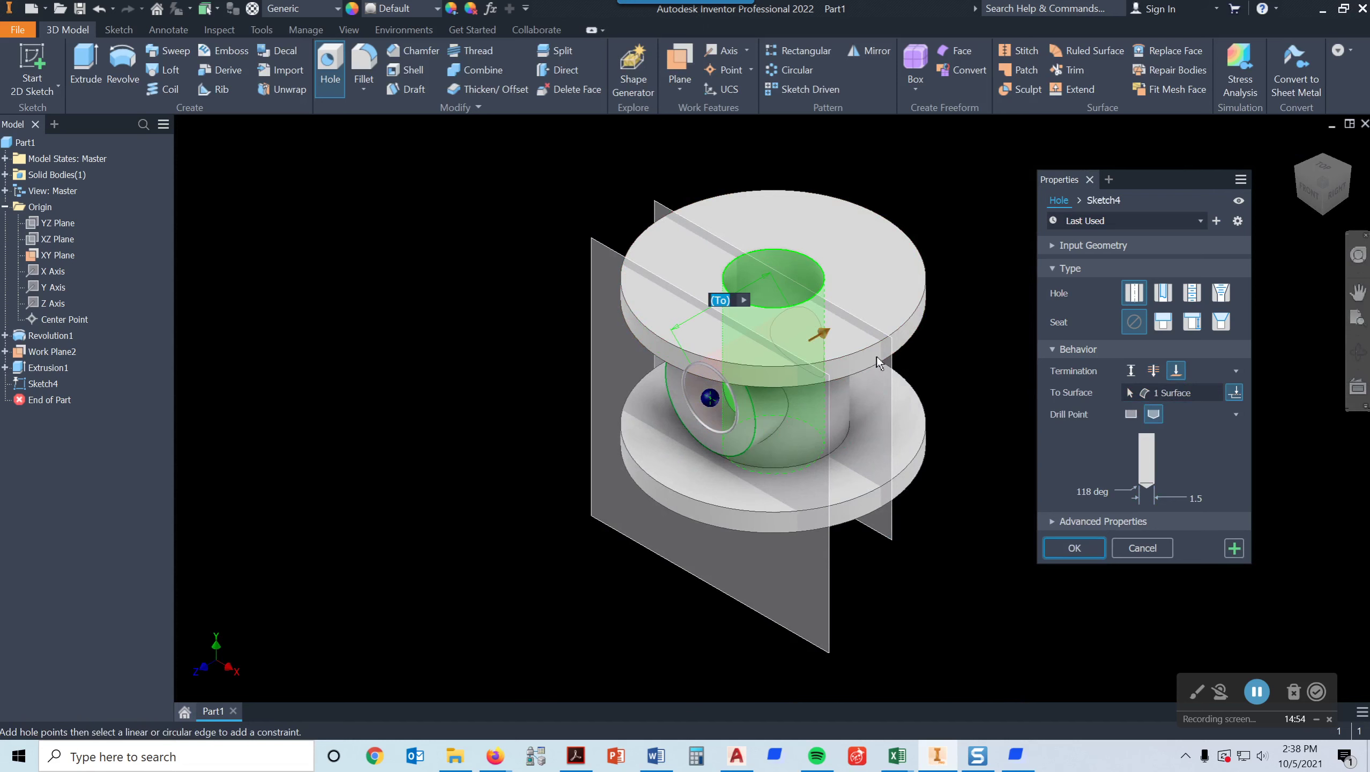
pyautogui.click(1093, 551)
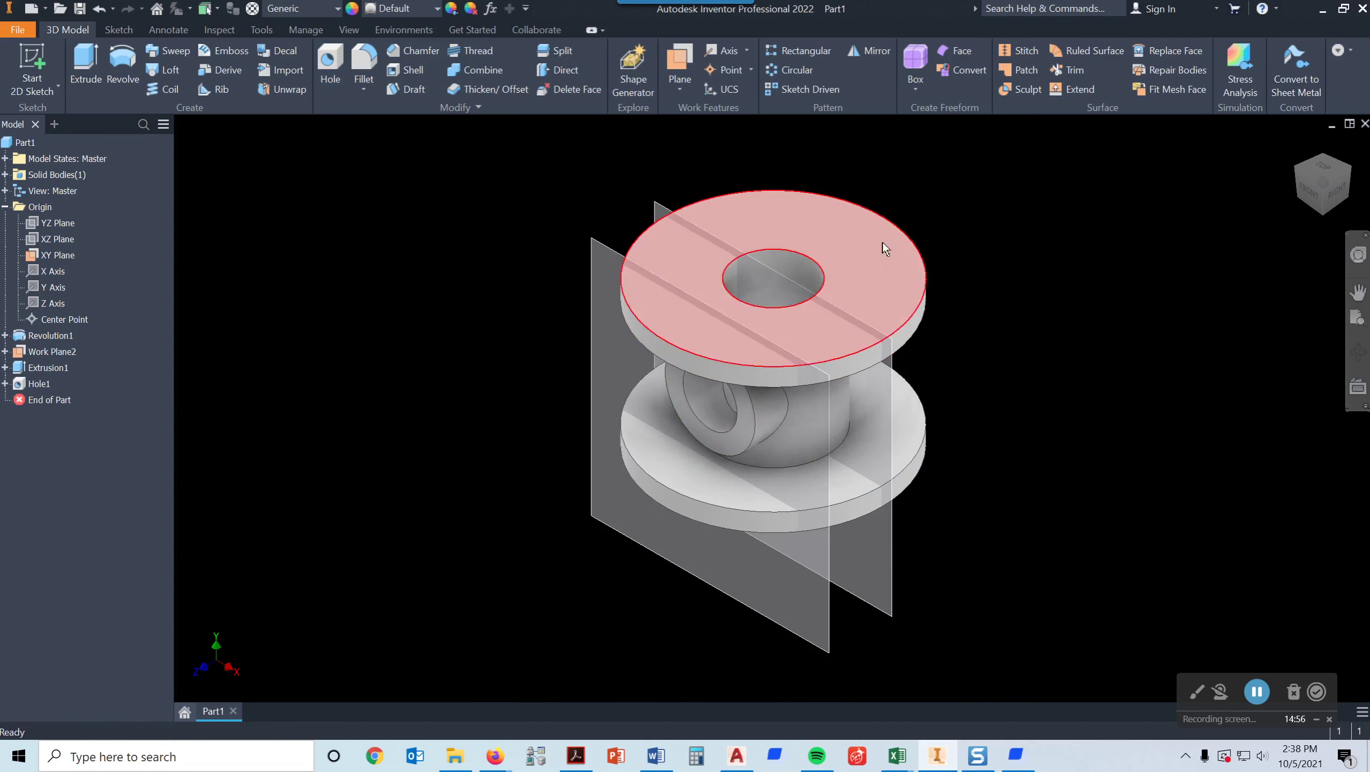
pyautogui.click(1324, 170)
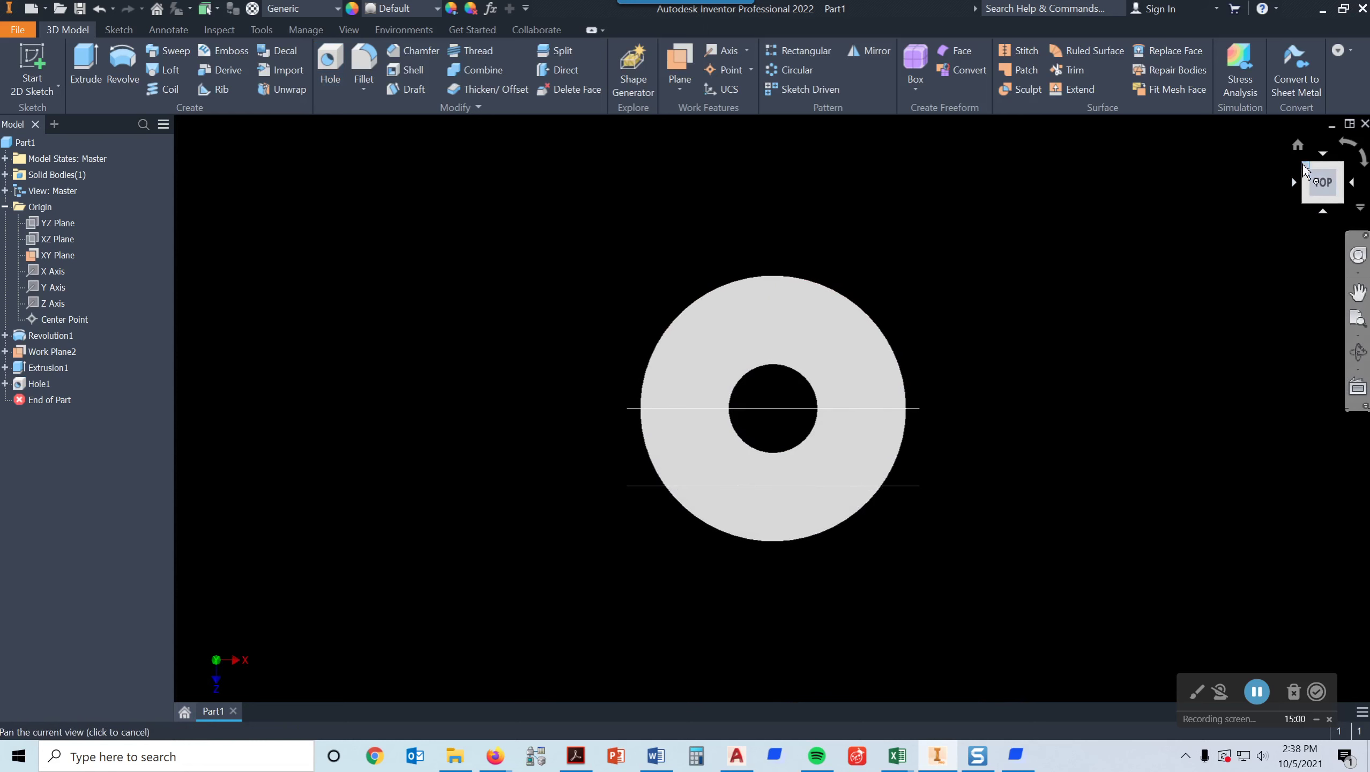
pyautogui.click(1357, 352)
pyautogui.moveTo(841, 376); pyautogui.dragTo(972, 295)
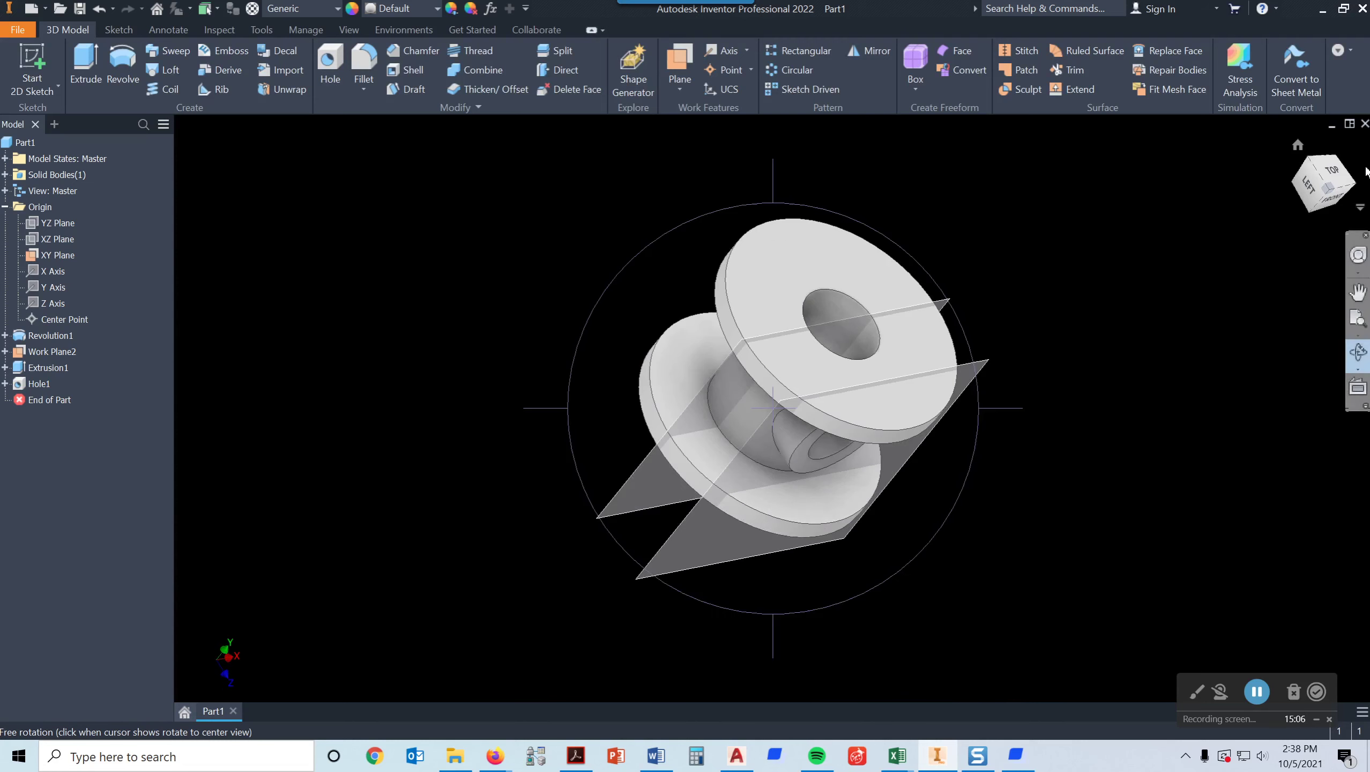
pyautogui.click(1297, 145)
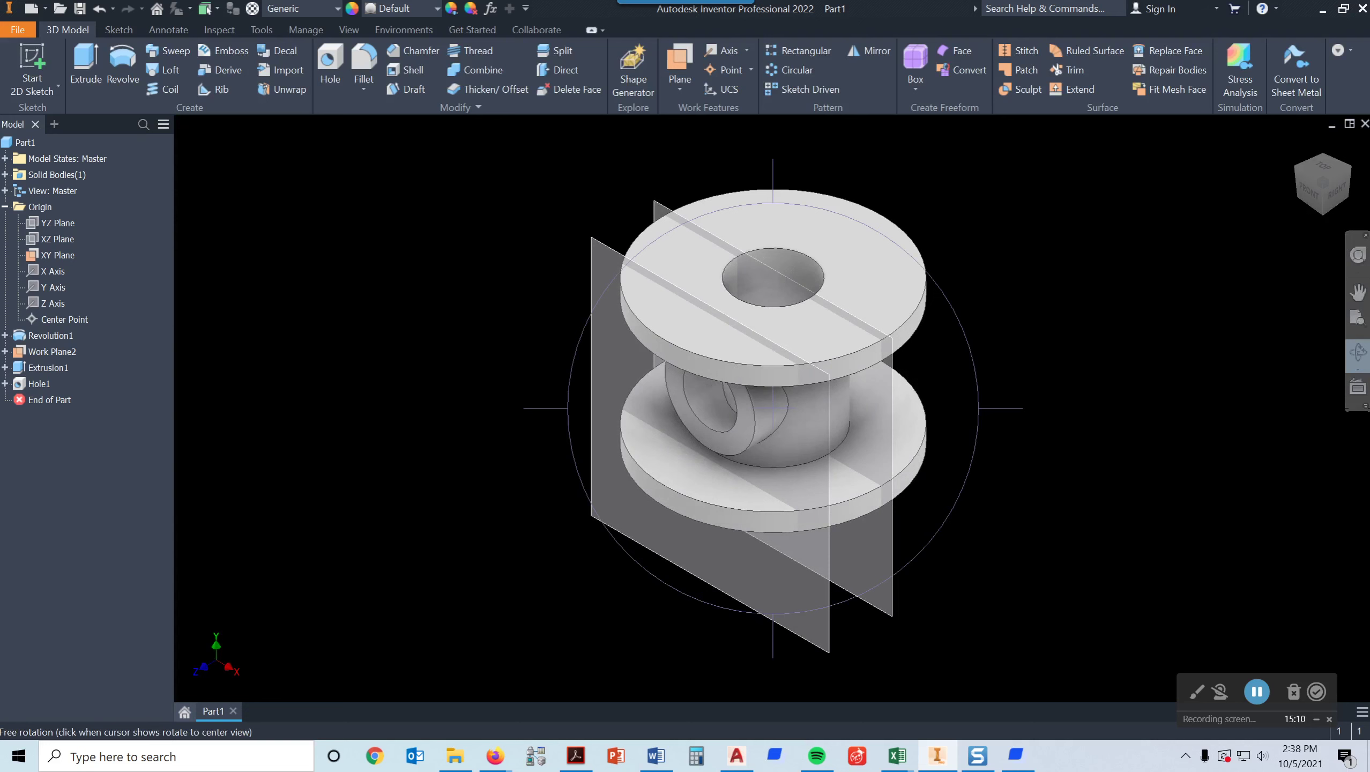
pyautogui.press('Escape')
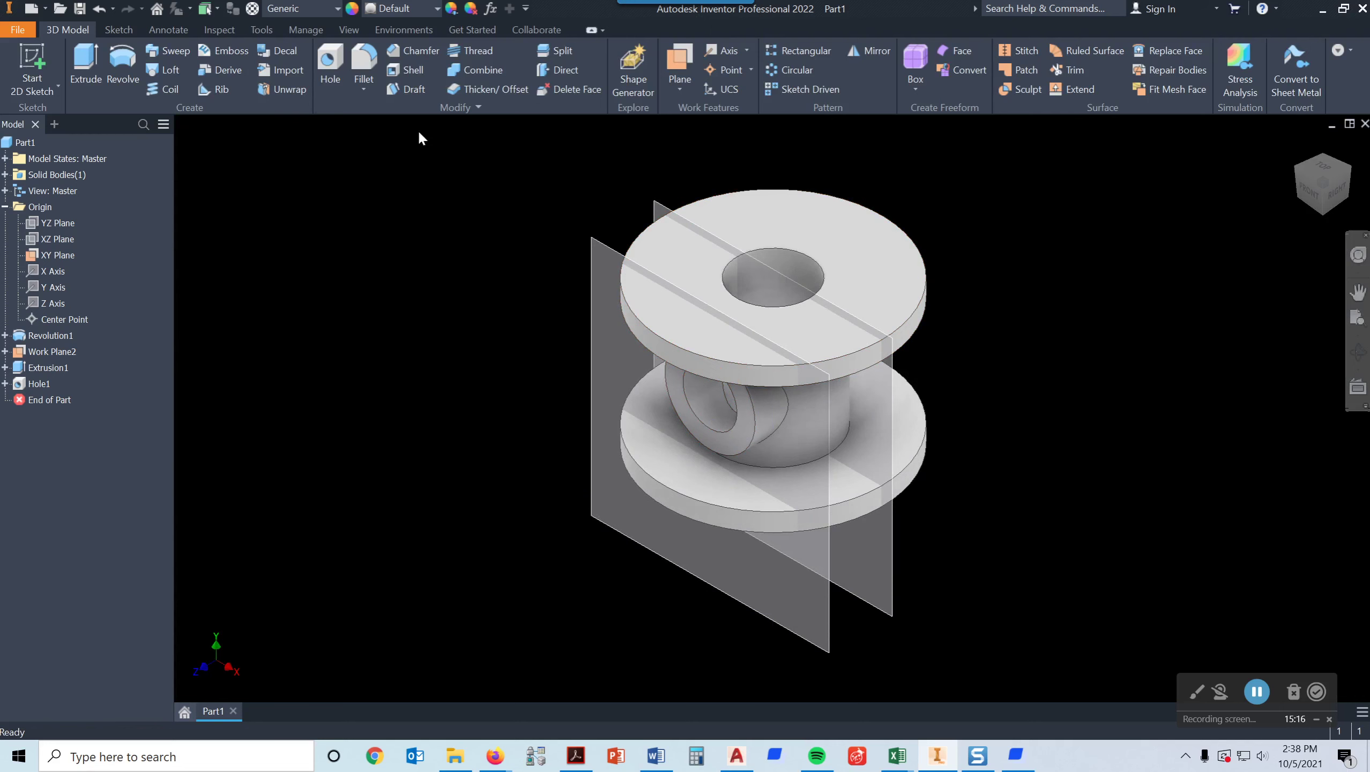
# Chamfer the hole's edge on the boss end face using two distances of 0.125 in each.
pyautogui.click(422, 48)
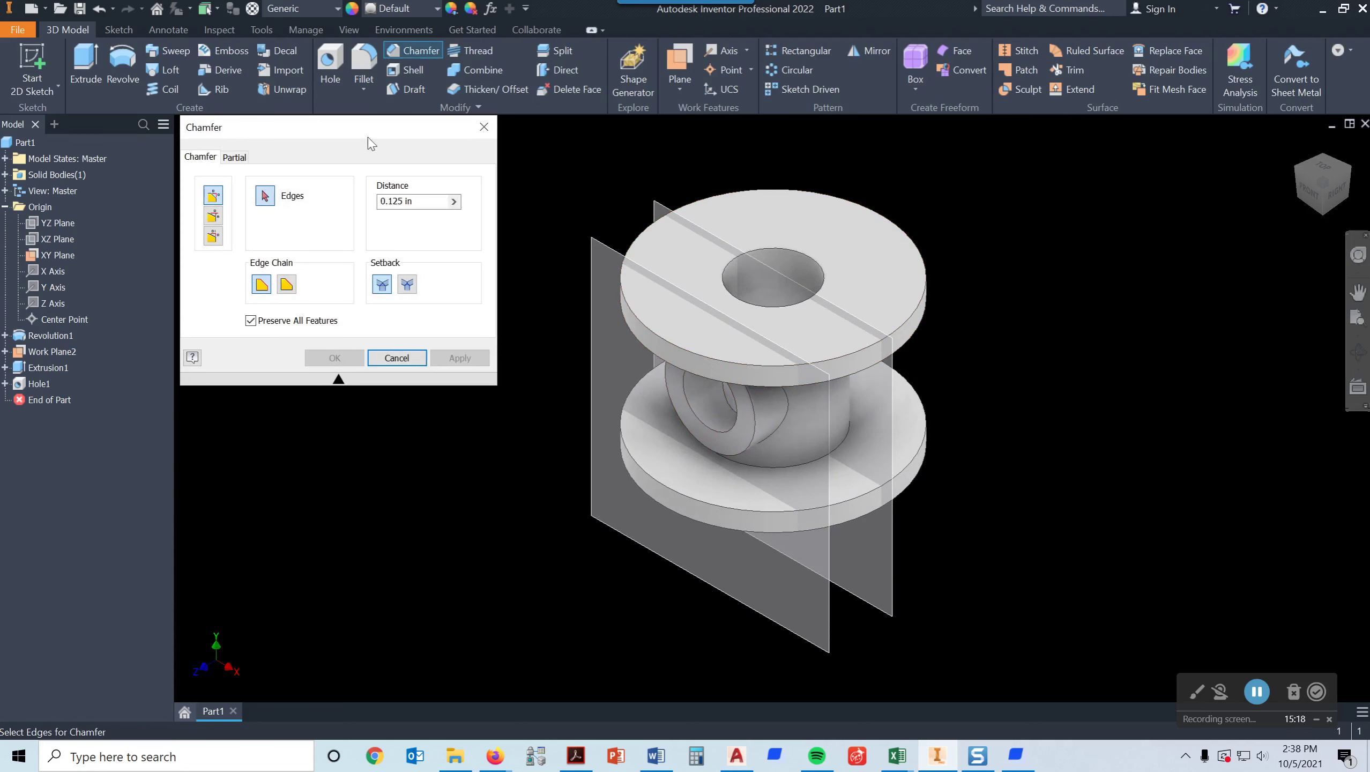
pyautogui.moveTo(370, 136); pyautogui.dragTo(420, 154)
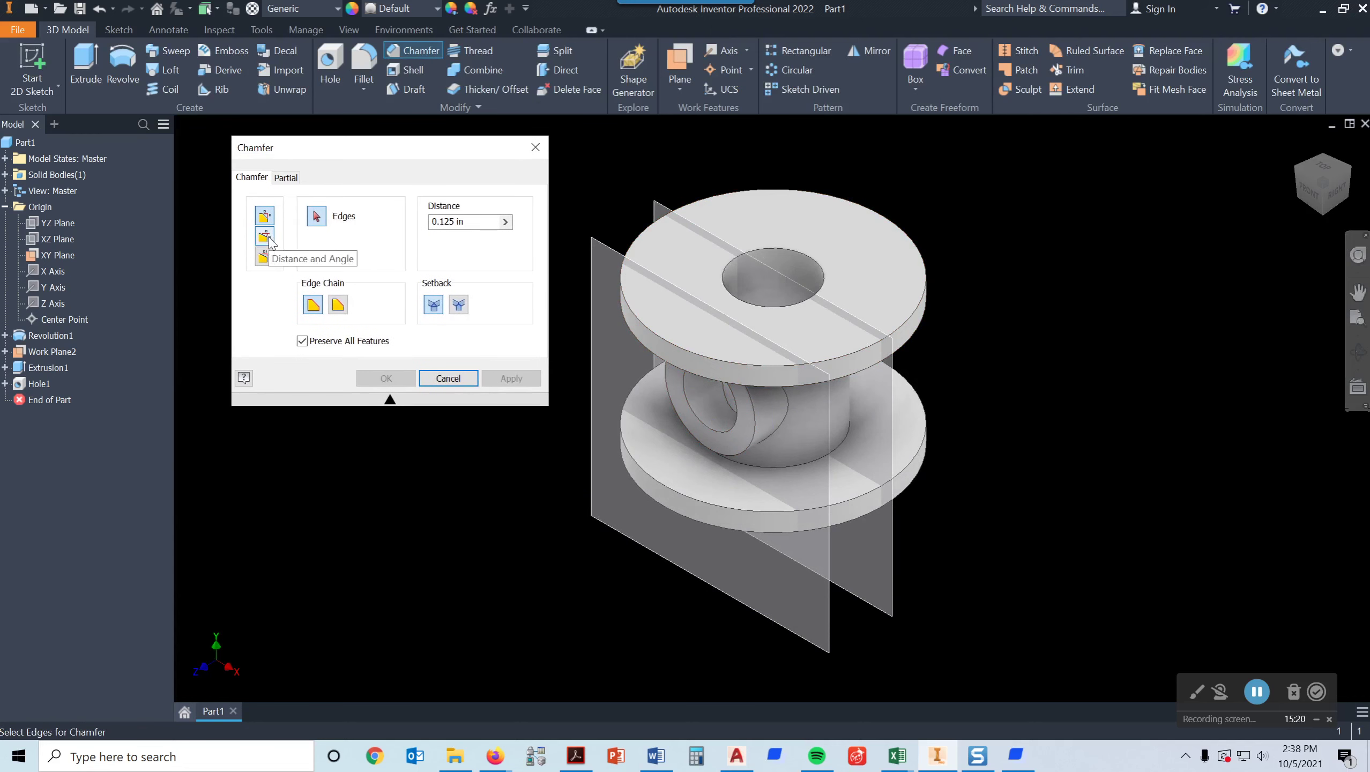
pyautogui.click(264, 257)
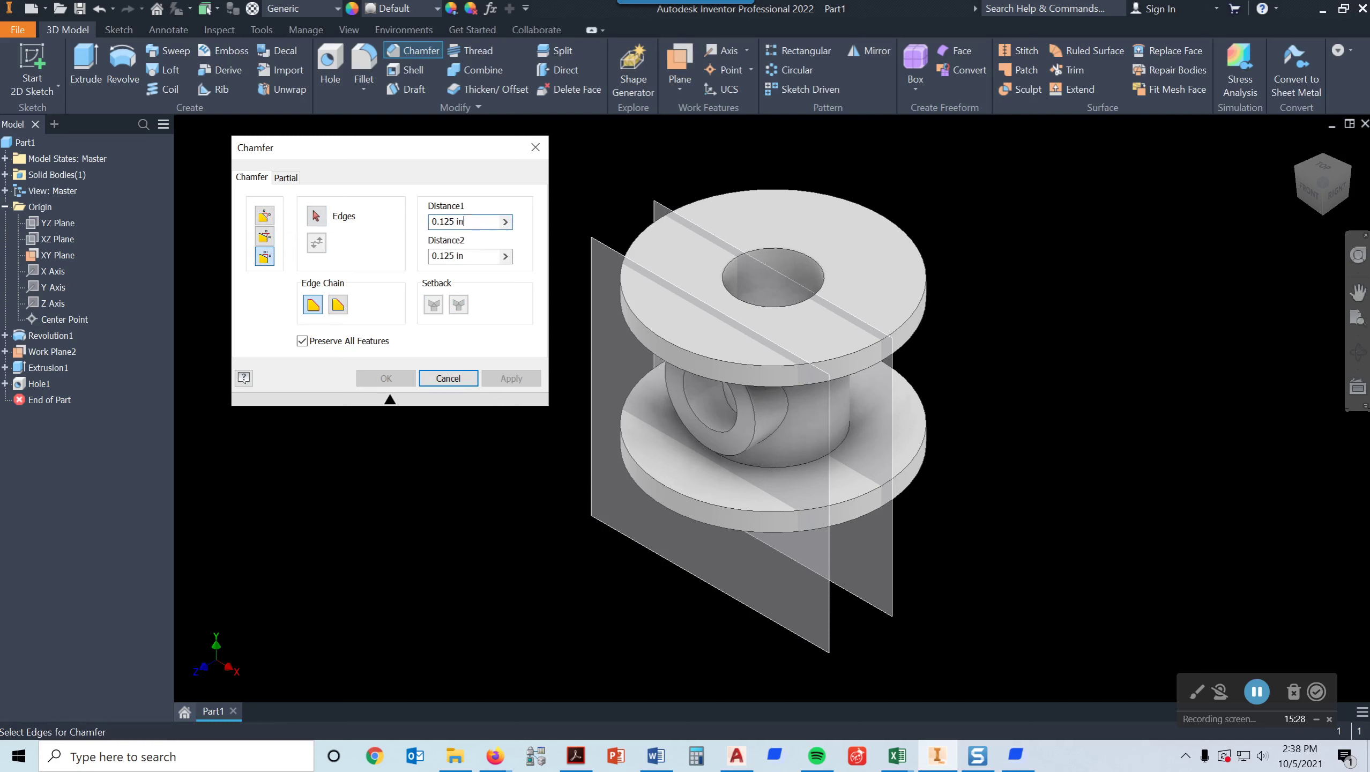
pyautogui.click(475, 256)
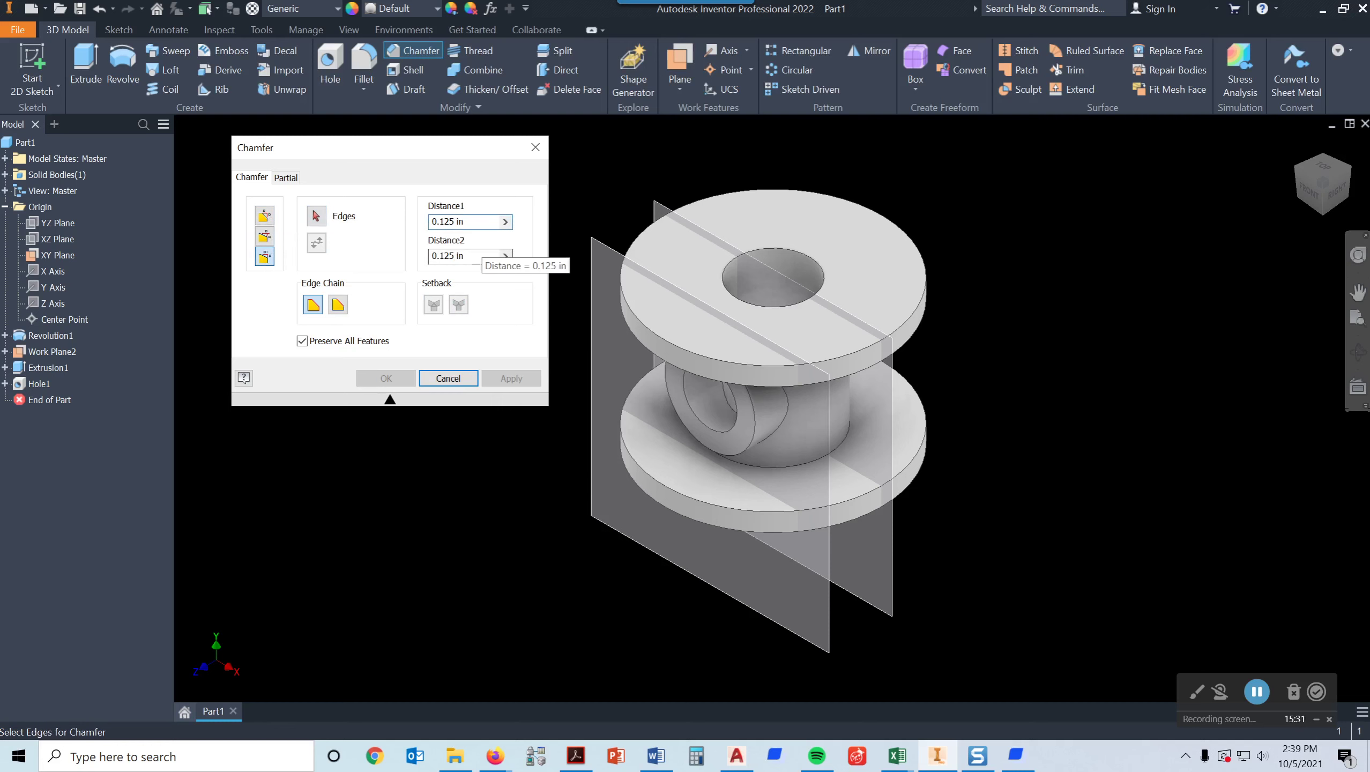
pyautogui.click(315, 216)
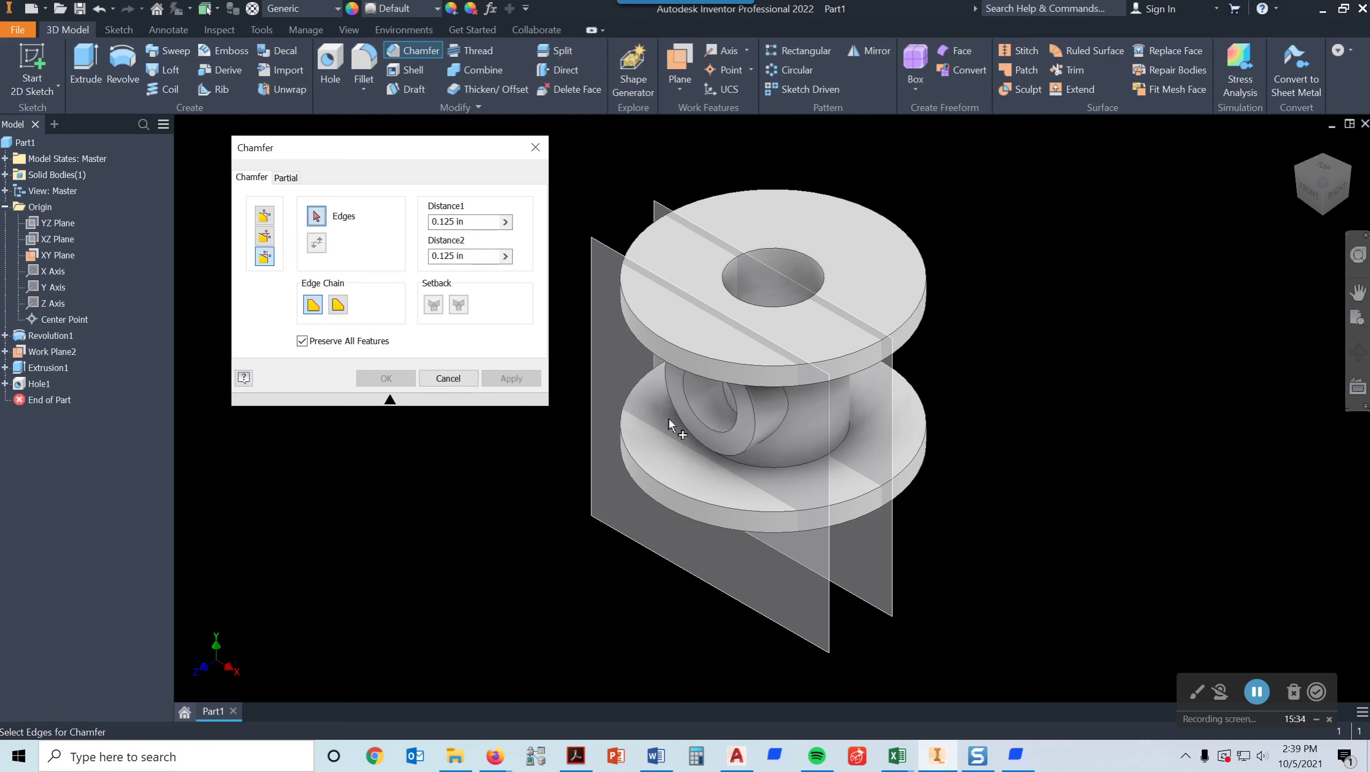
pyautogui.click(702, 438)
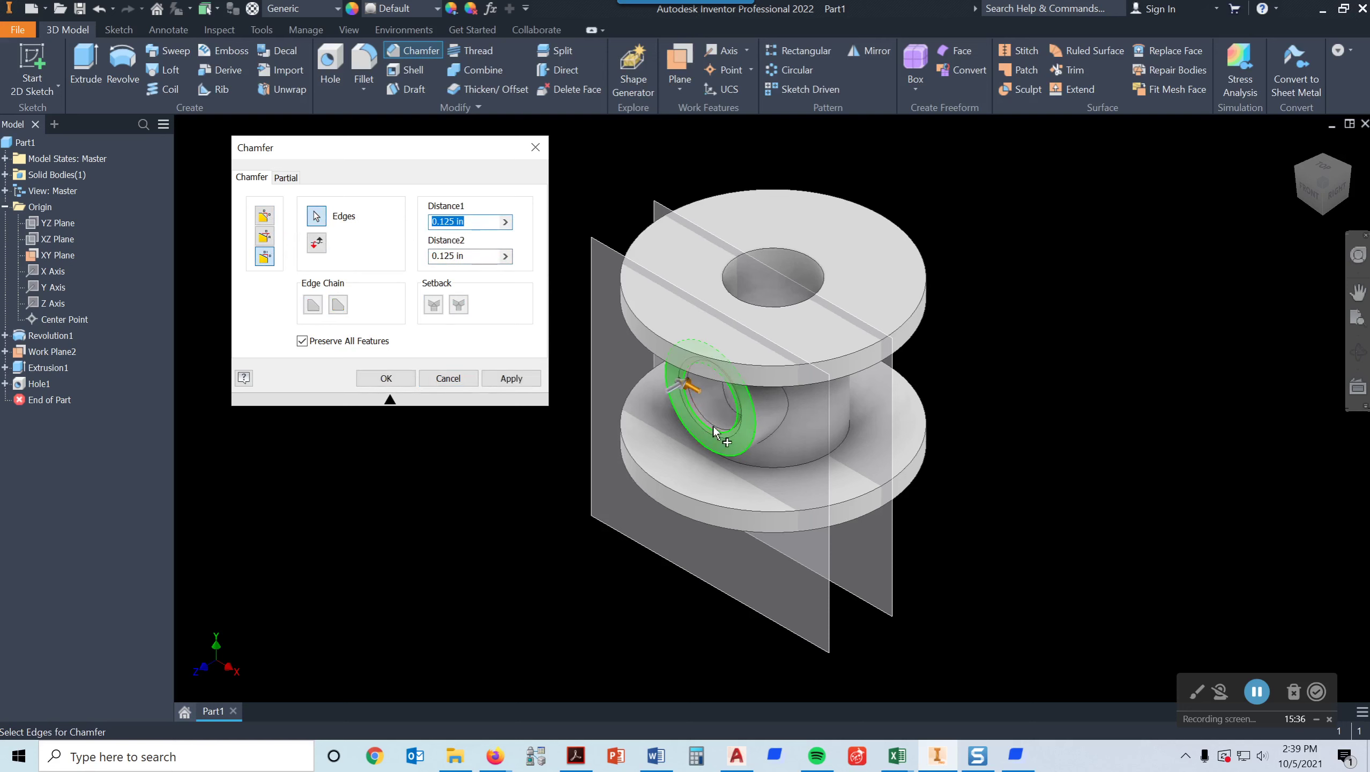
pyautogui.scroll(5, 696, 402)
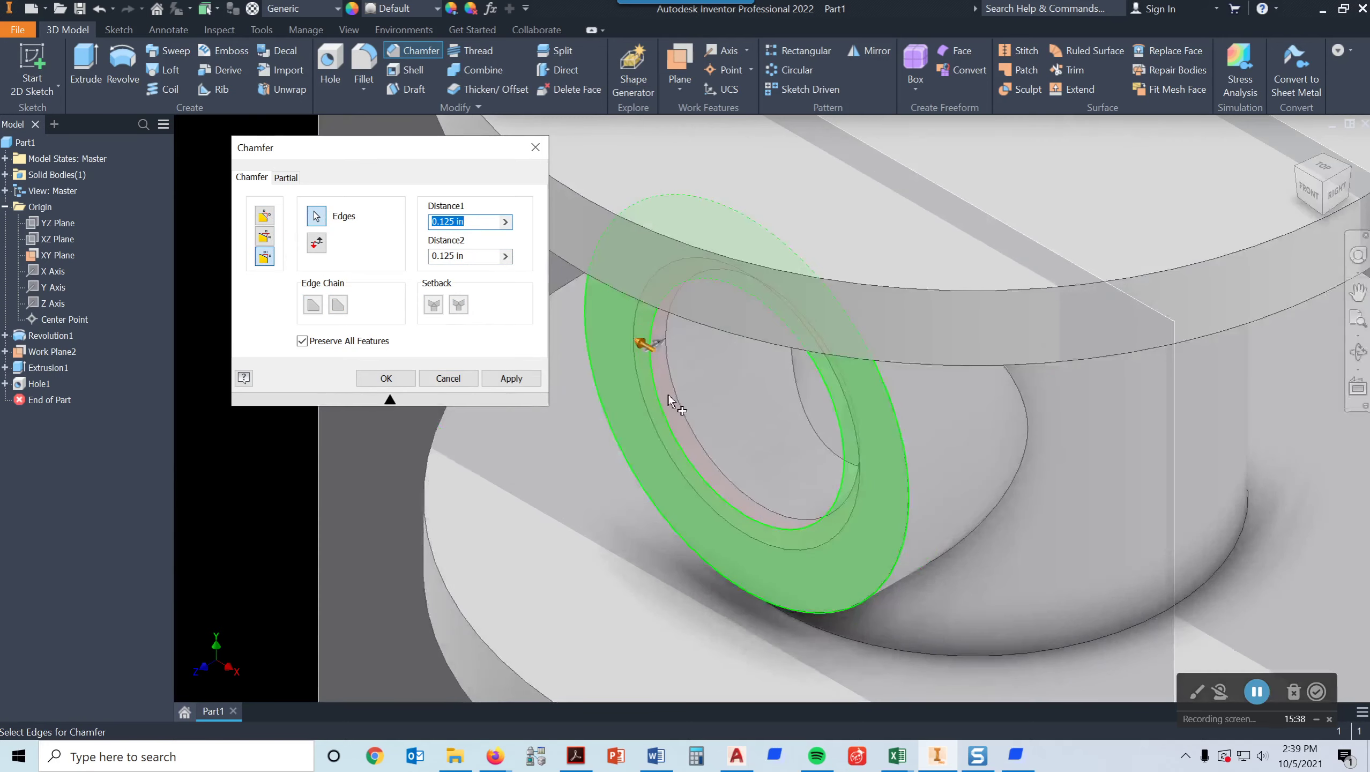
pyautogui.scroll(-5, 676, 398)
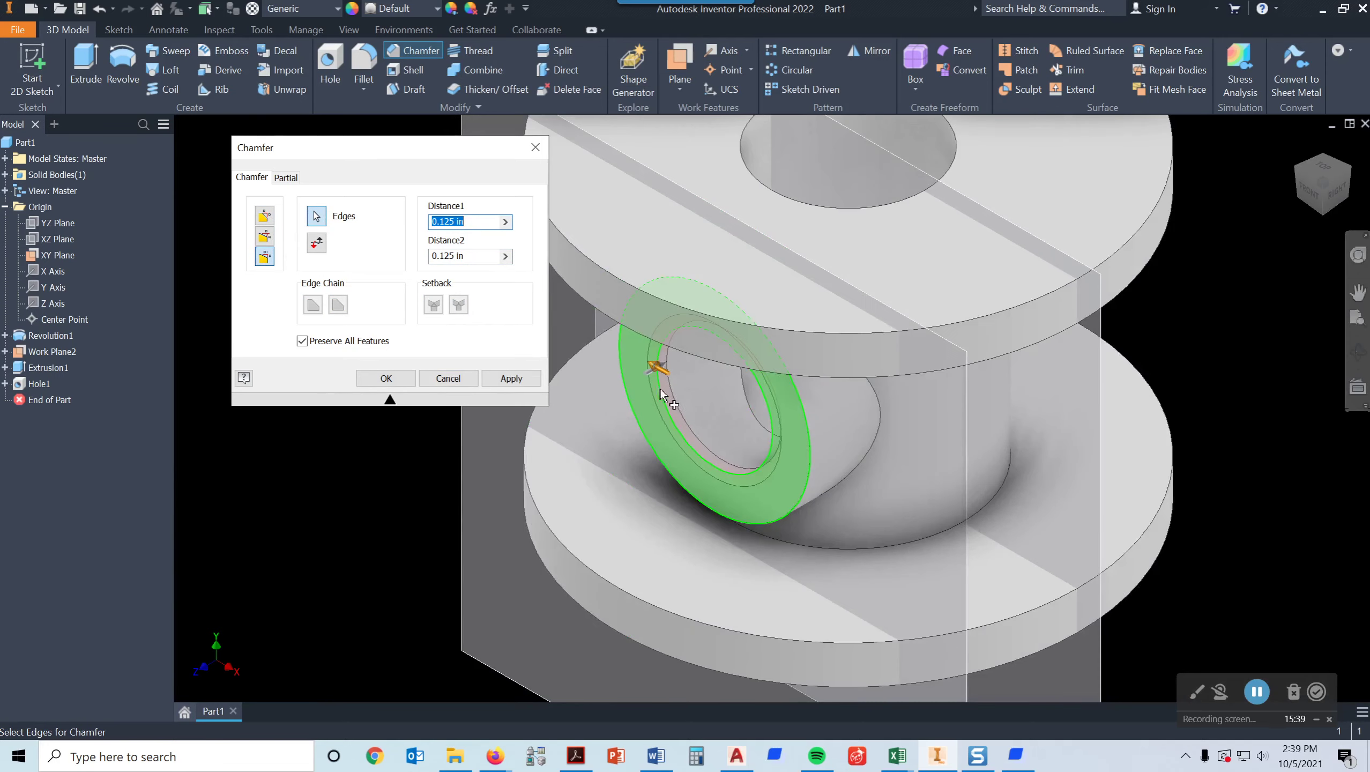
pyautogui.click(492, 379)
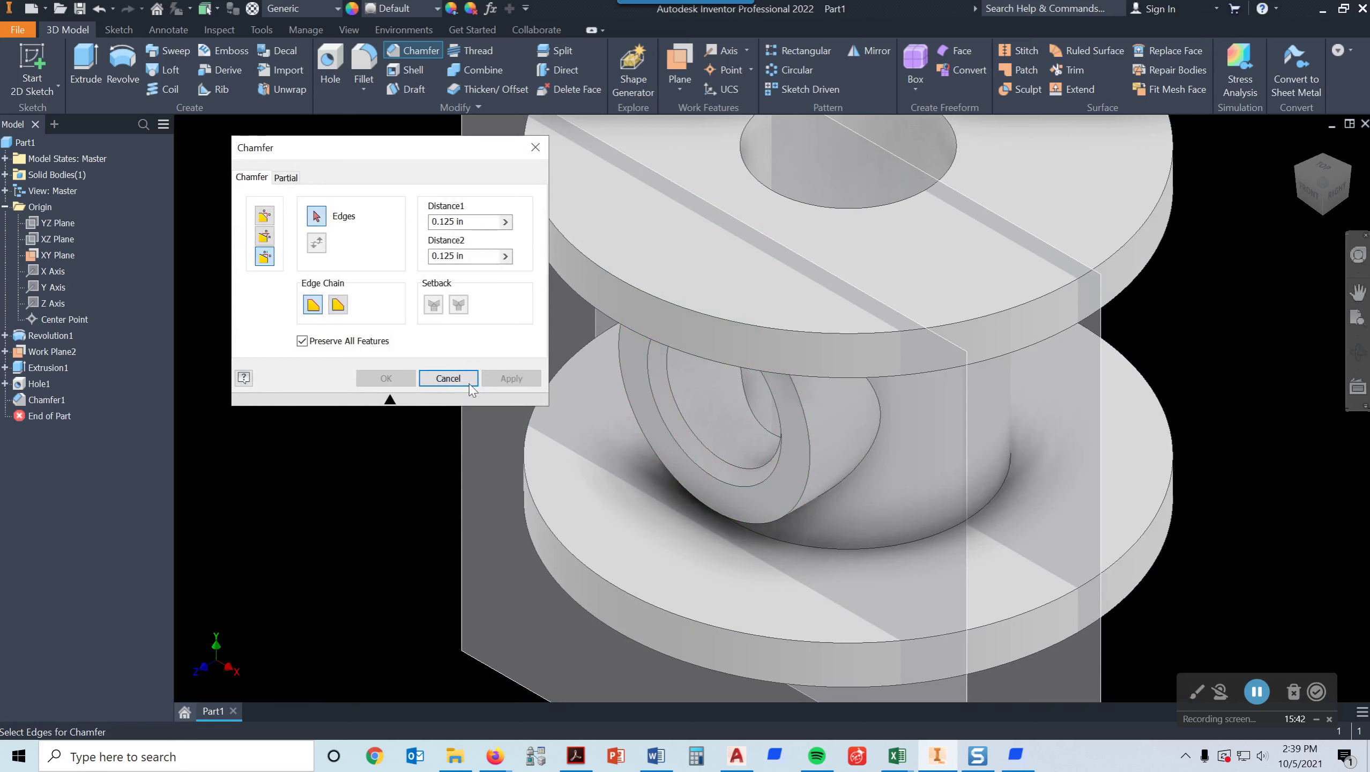
pyautogui.click(536, 147)
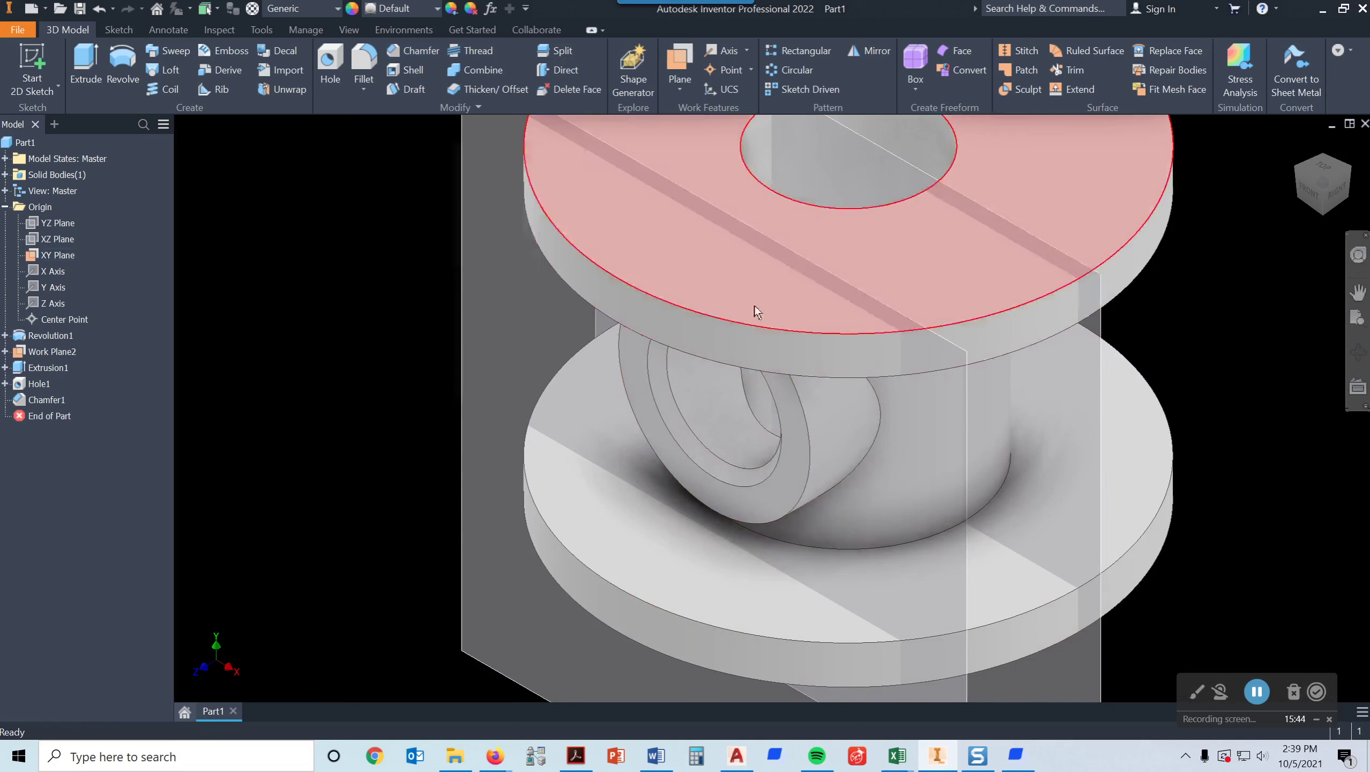
# Start a sketch on the upper flange's top face and place a point about 2.36 in from the bore centre, vertically in line with it.
pyautogui.scroll(2, 817, 364)
pyautogui.scroll(3, 817, 364)
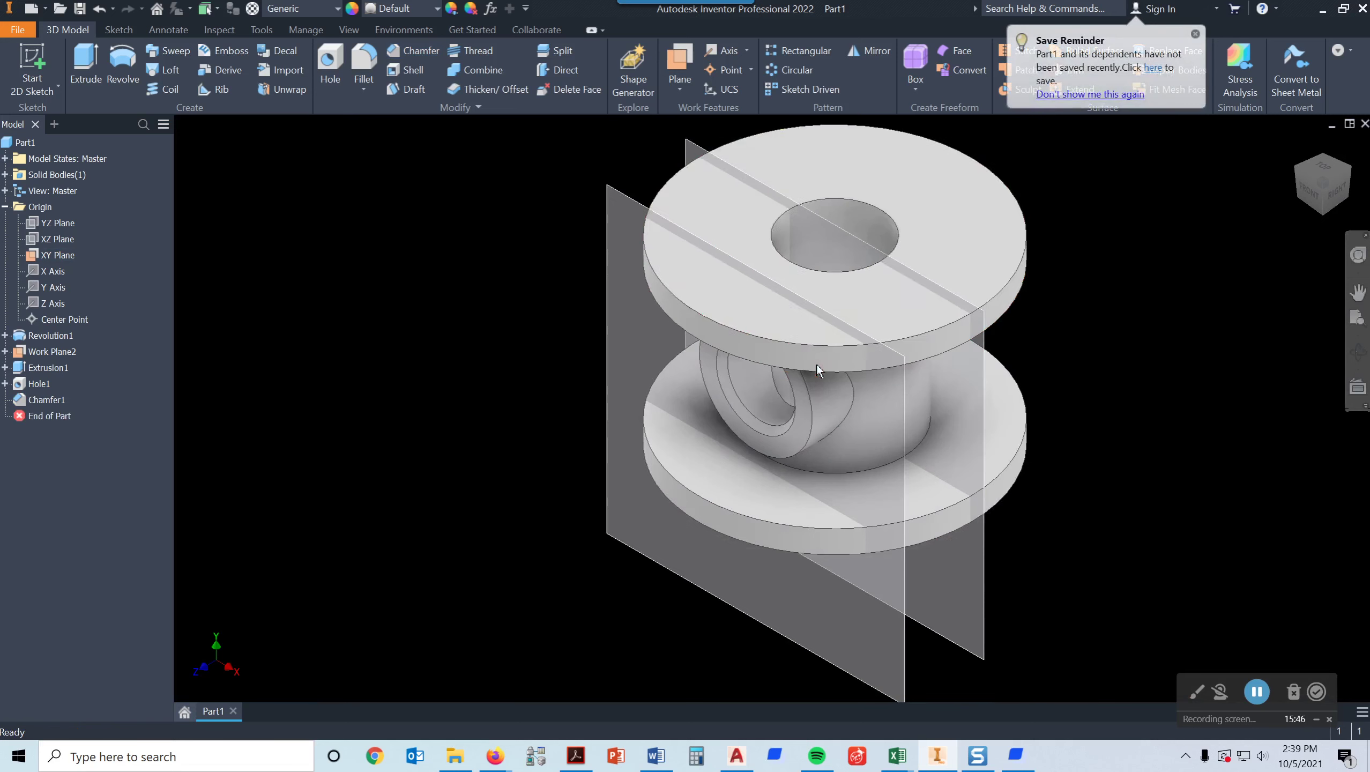
pyautogui.click(937, 198)
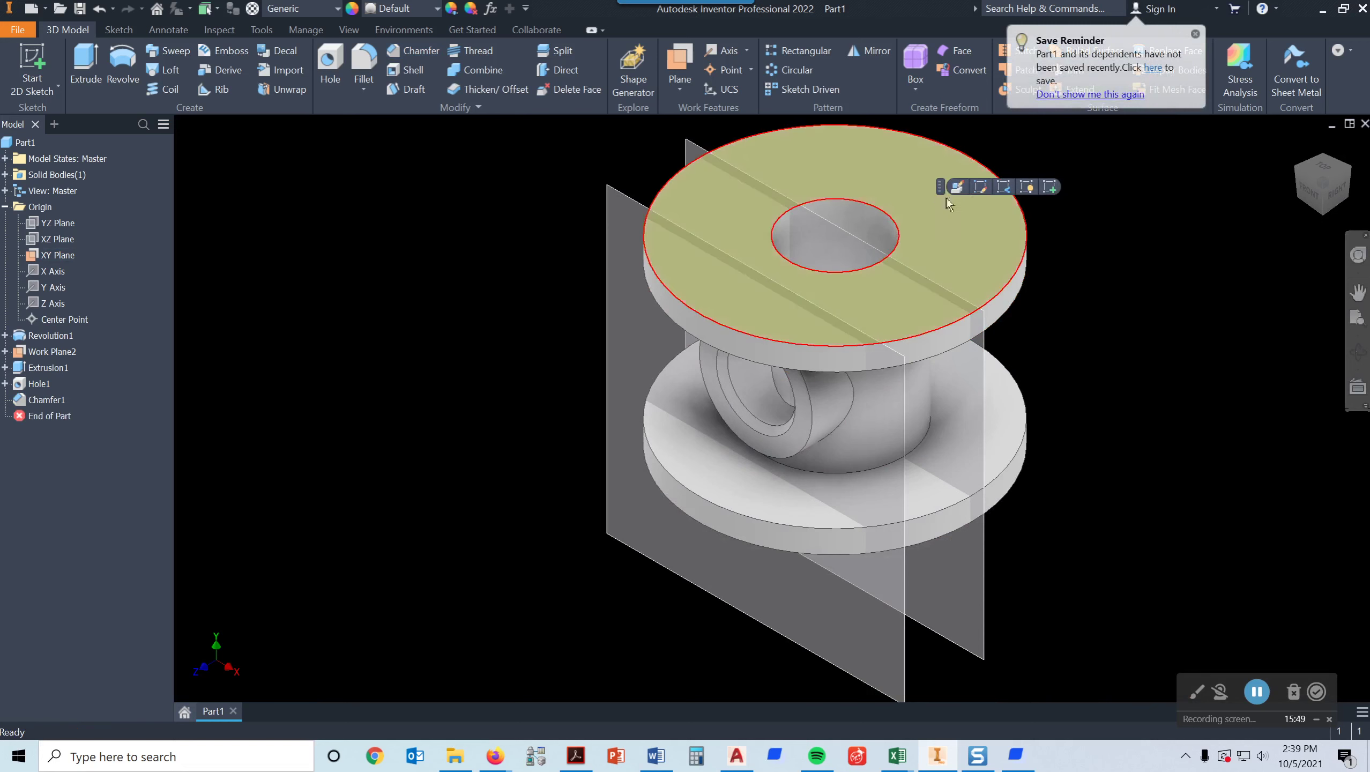
pyautogui.click(1048, 186)
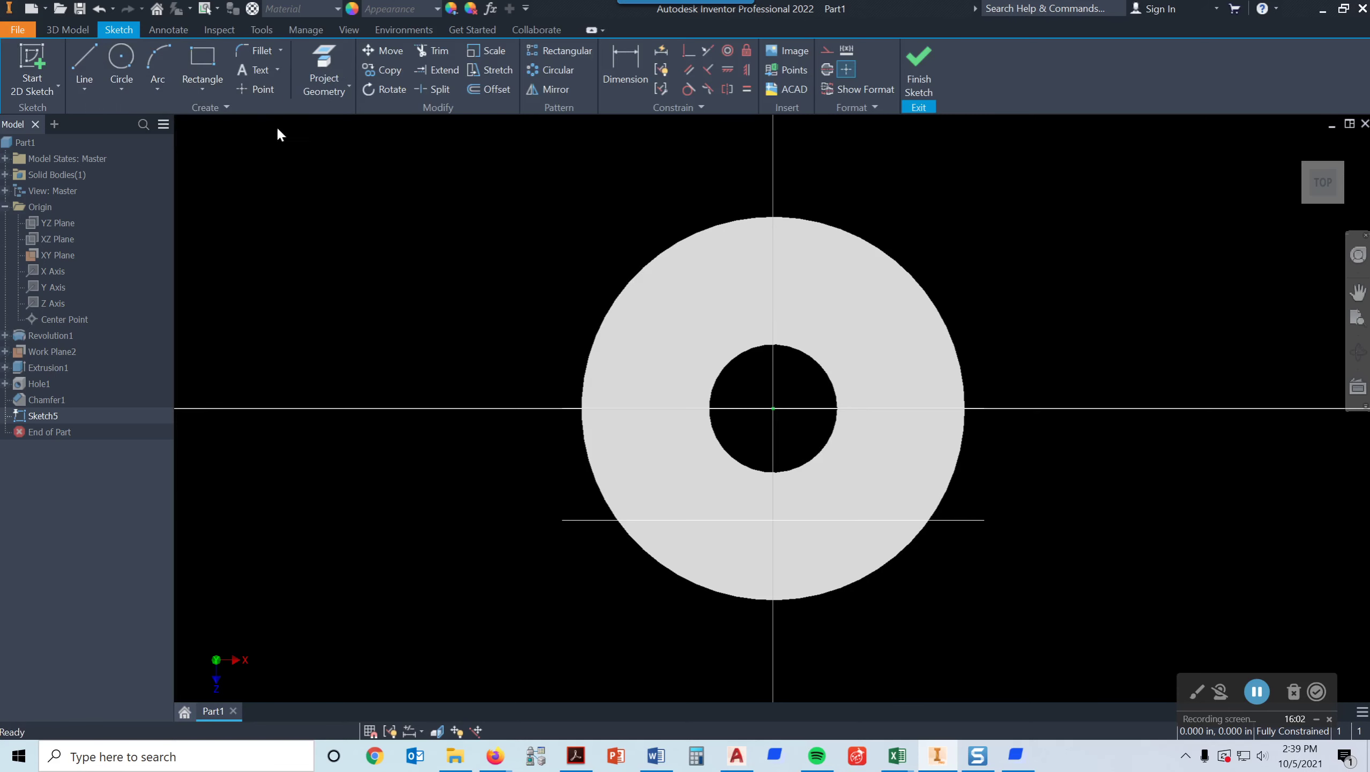
pyautogui.click(261, 90)
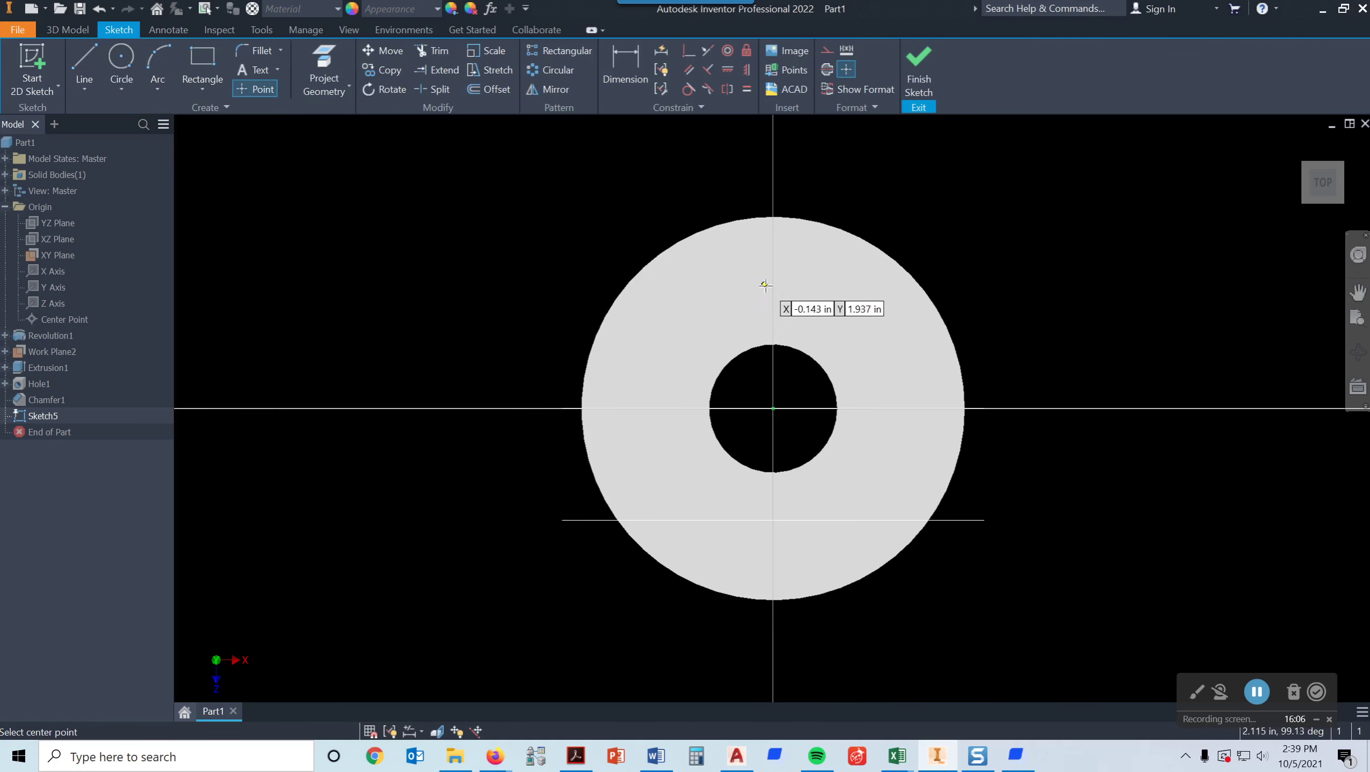
pyautogui.click(771, 257)
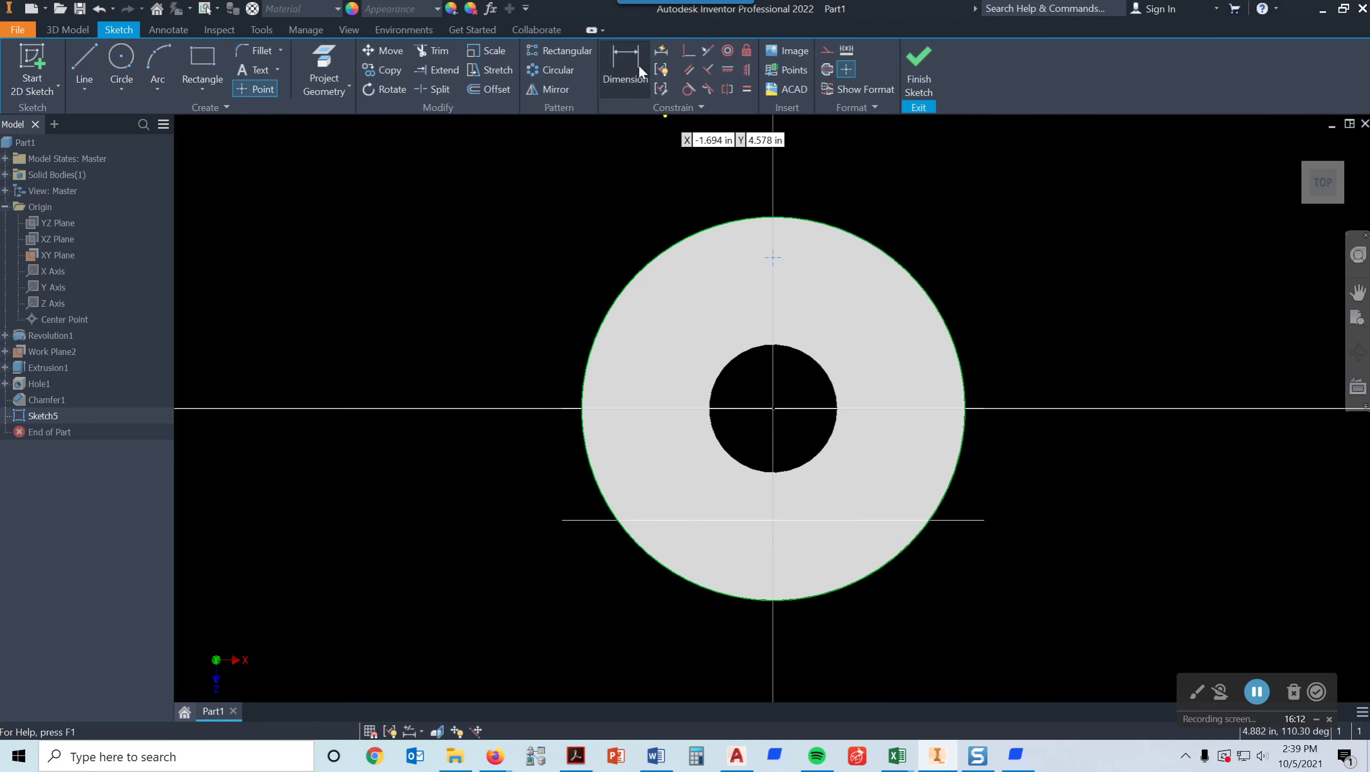
# Dimension the point's distance from the horizontal centre plane and set it to 4.5/2 in.
pyautogui.click(627, 49)
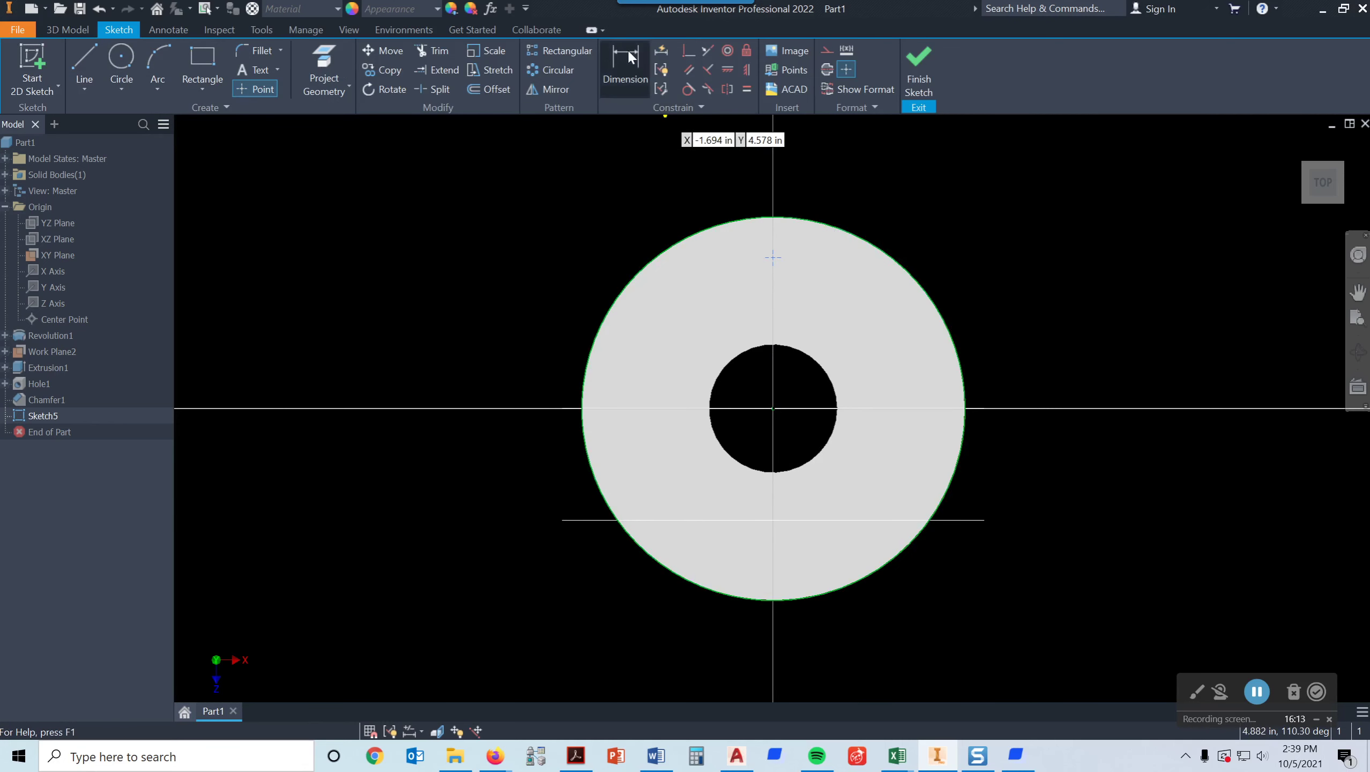
pyautogui.click(773, 258)
pyautogui.click(780, 409)
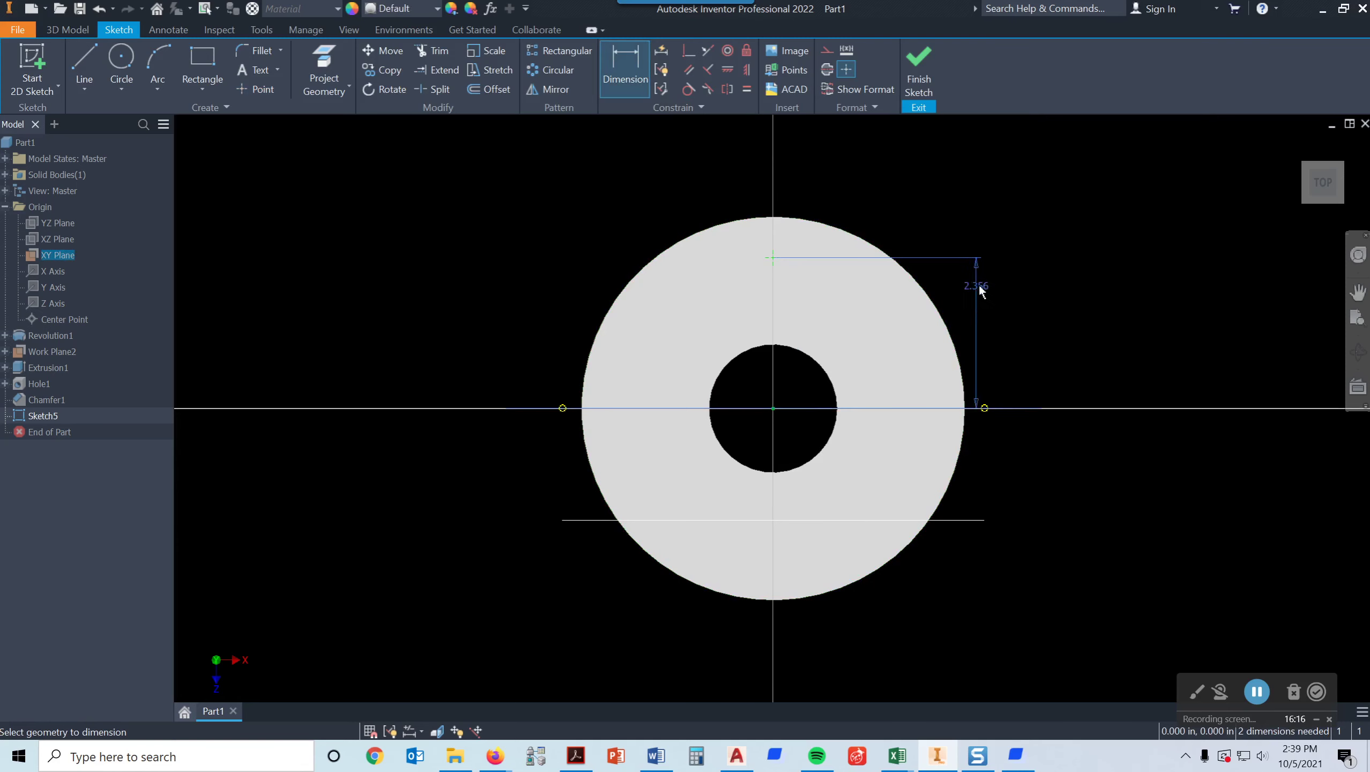
pyautogui.click(1039, 323)
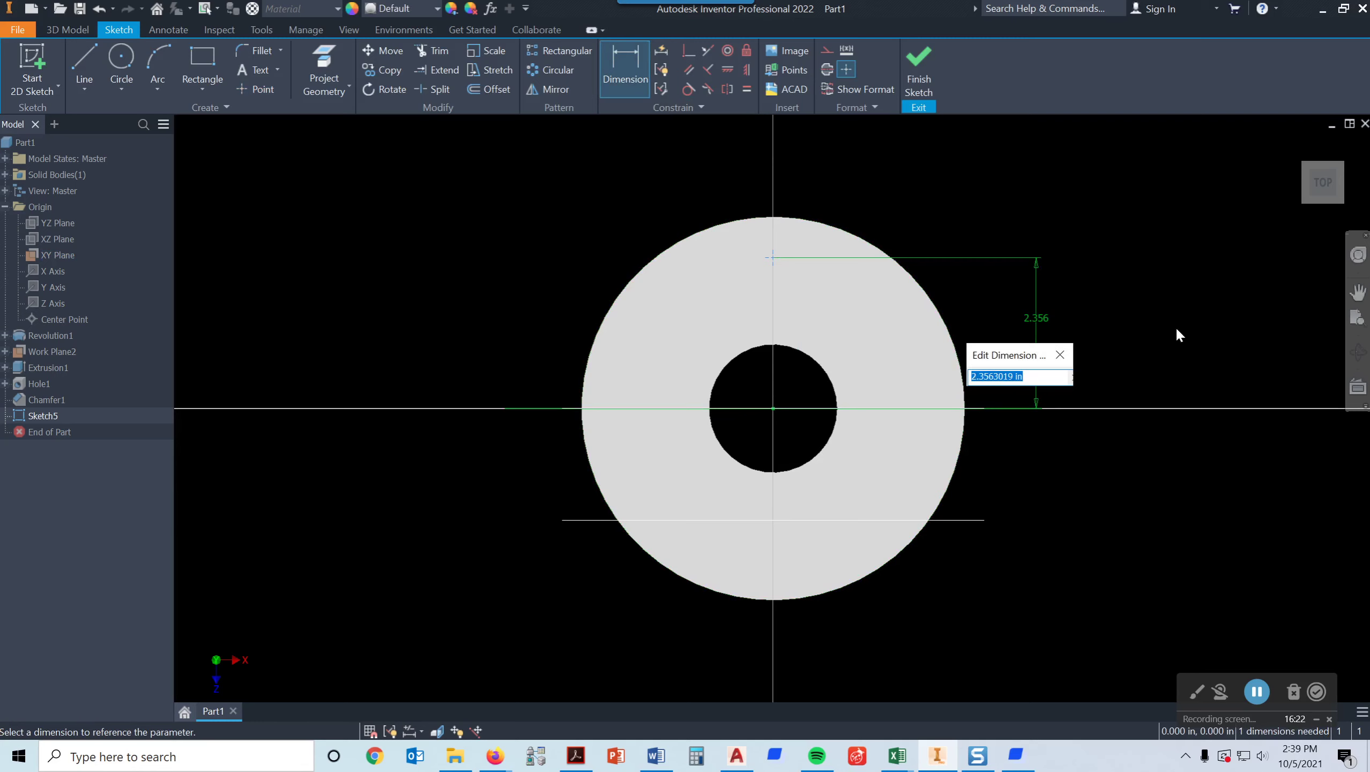
pyautogui.write('4.5/2')
pyautogui.press('Return')
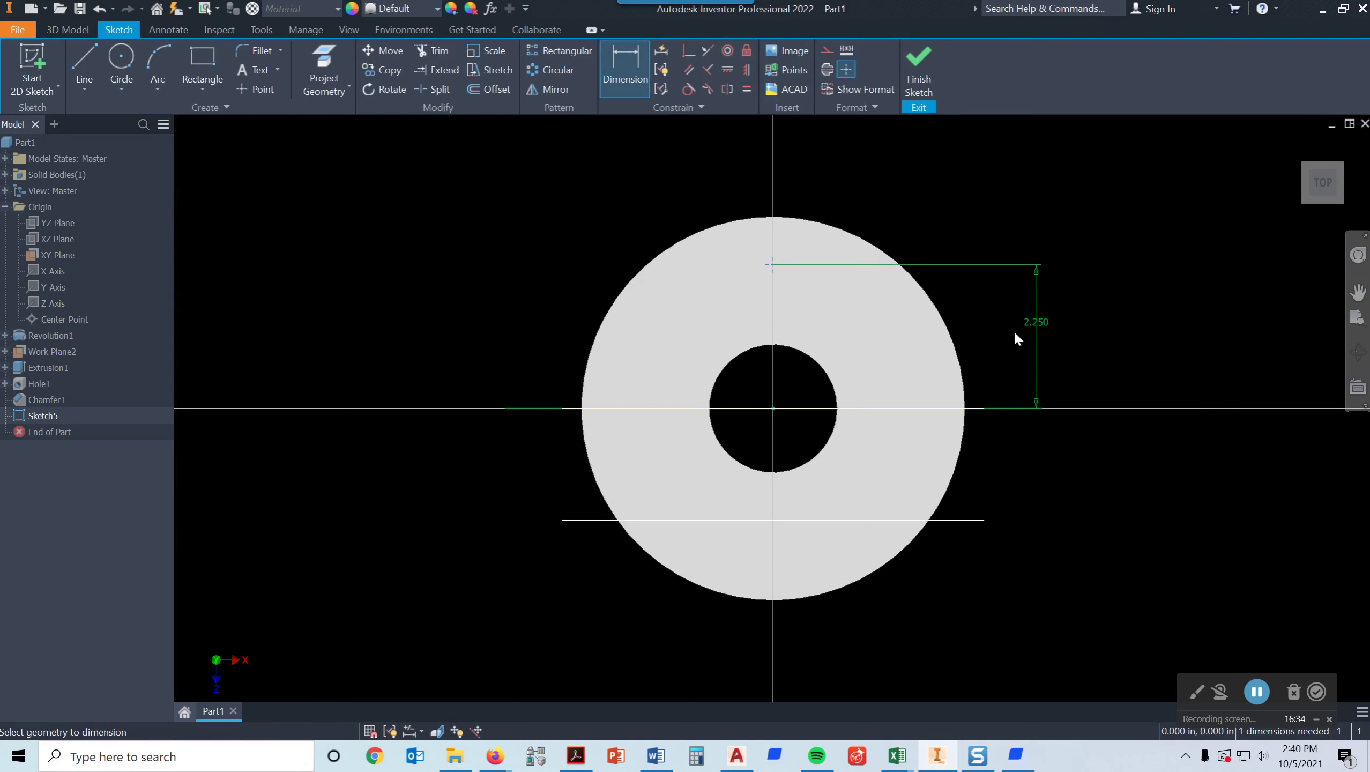
# Finish the sketch and create a simple hole at its point, 0.31 in diameter, with Through All termination.
pyautogui.click(919, 86)
pyautogui.moveTo(911, 234); pyautogui.dragTo(866, 270)
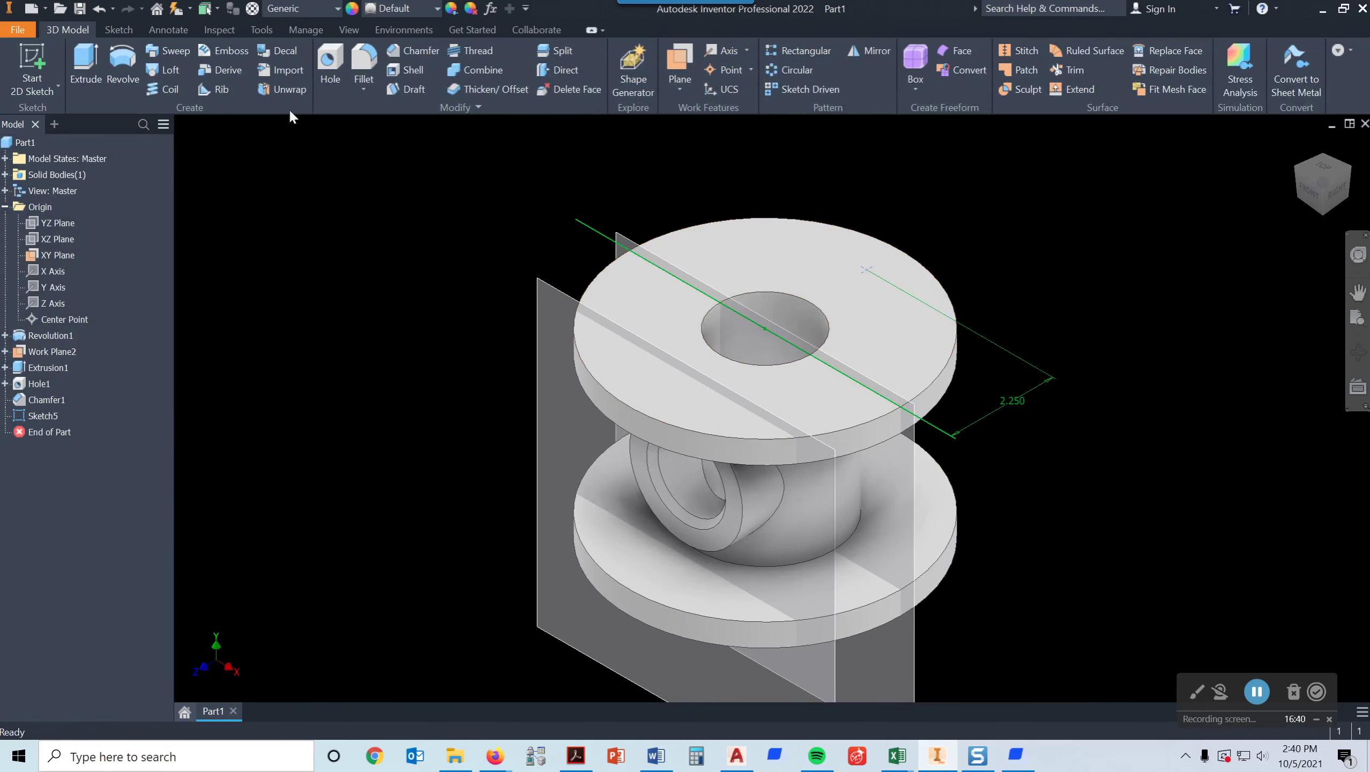
pyautogui.click(330, 68)
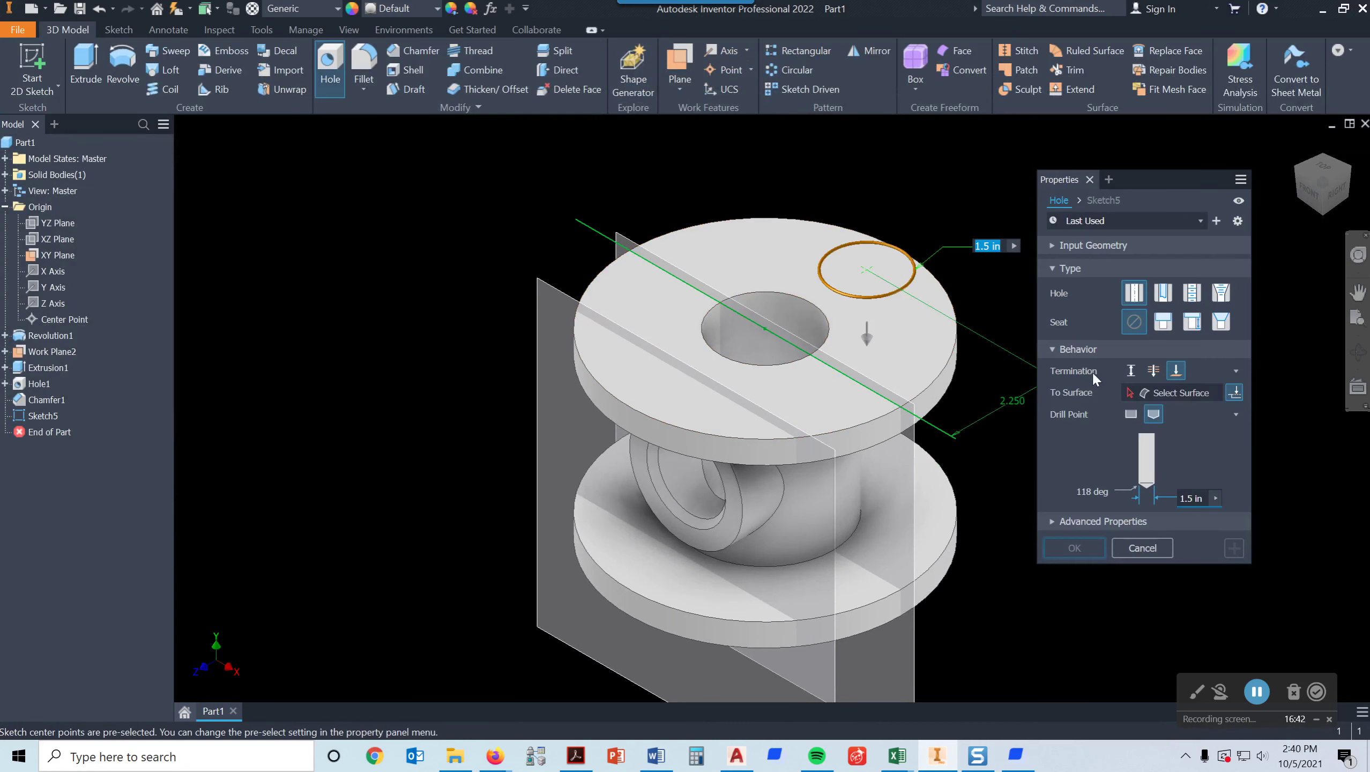
pyautogui.moveTo(1197, 498); pyautogui.dragTo(1165, 502)
pyautogui.press('BackSpace')
pyautogui.write('.31n')
pyautogui.click(1198, 500)
pyautogui.write('.31')
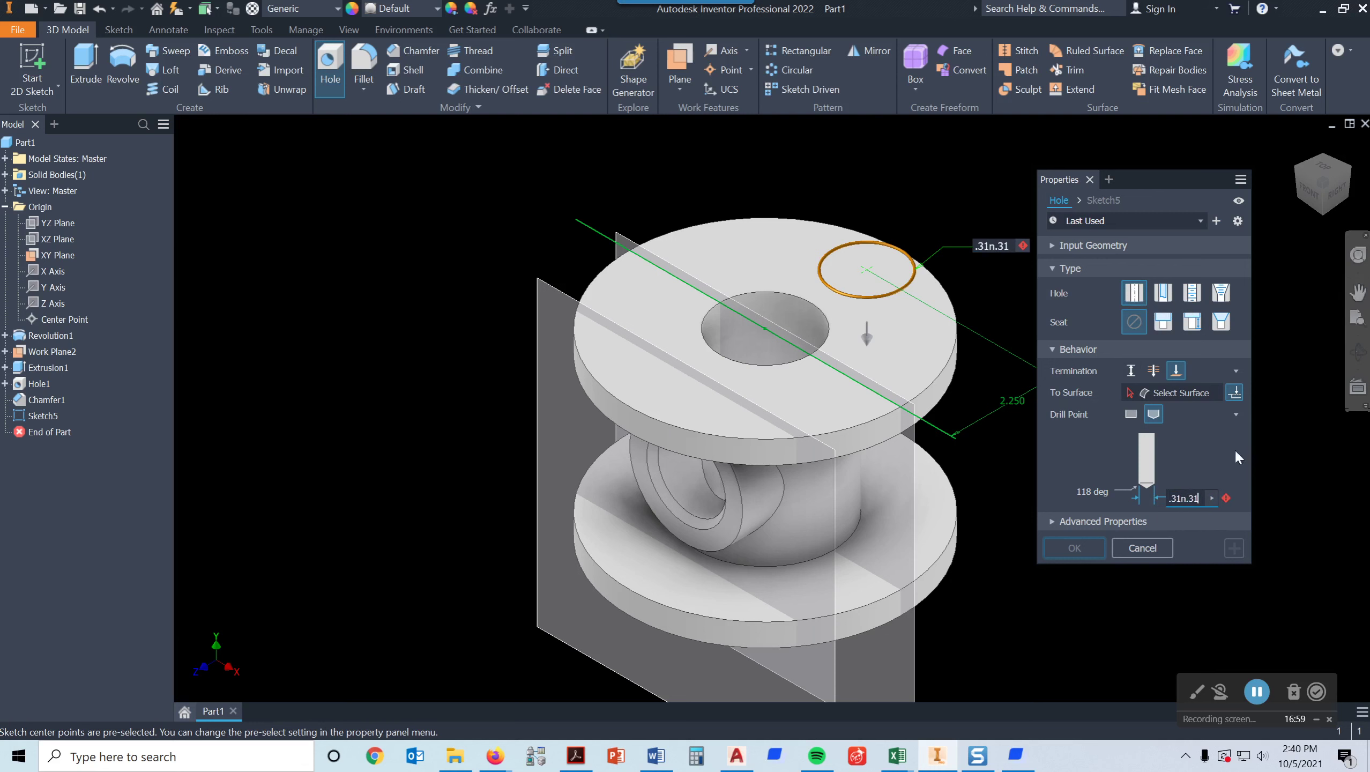
pyautogui.press('BackSpace')
pyautogui.press('BackSpace')
pyautogui.press('BackSpace')
pyautogui.press('BackSpace')
pyautogui.press('BackSpace')
pyautogui.press('BackSpace')
pyautogui.press('BackSpace')
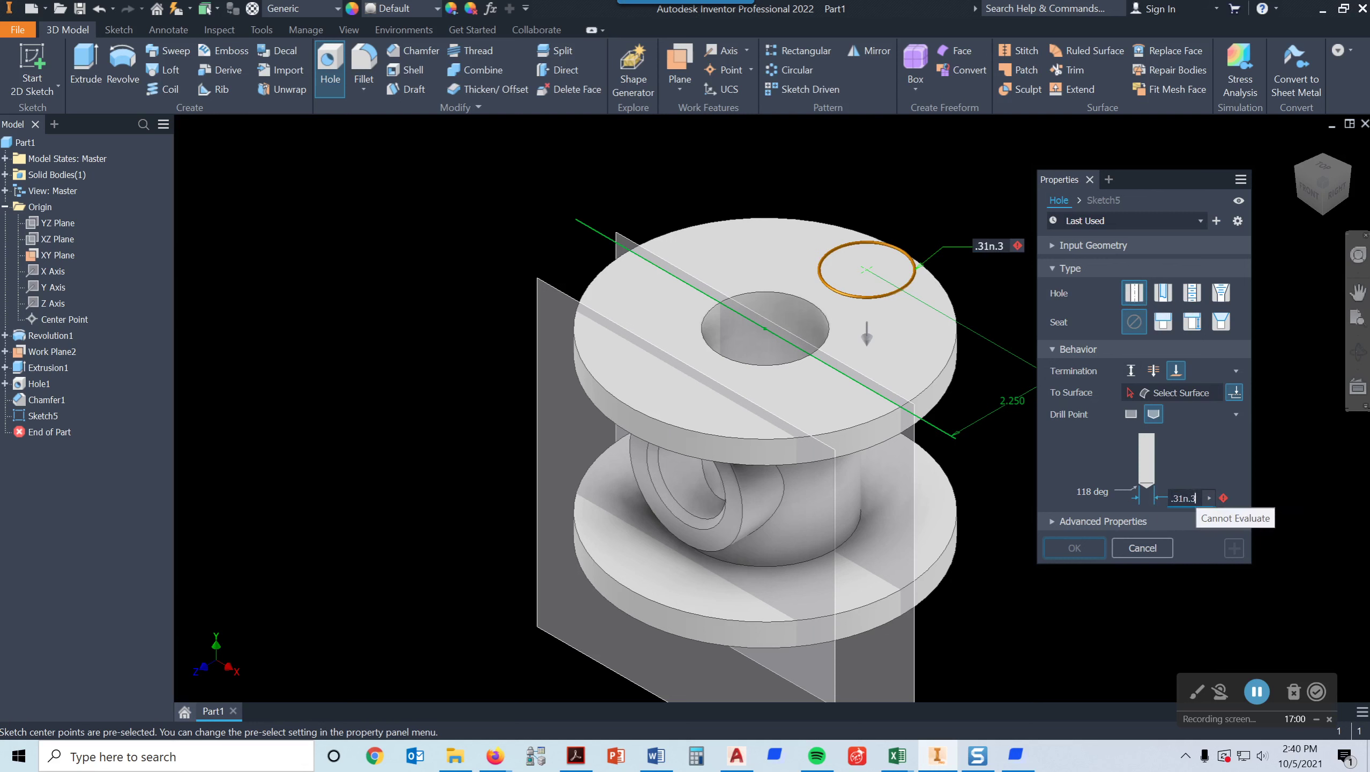
pyautogui.write('.31')
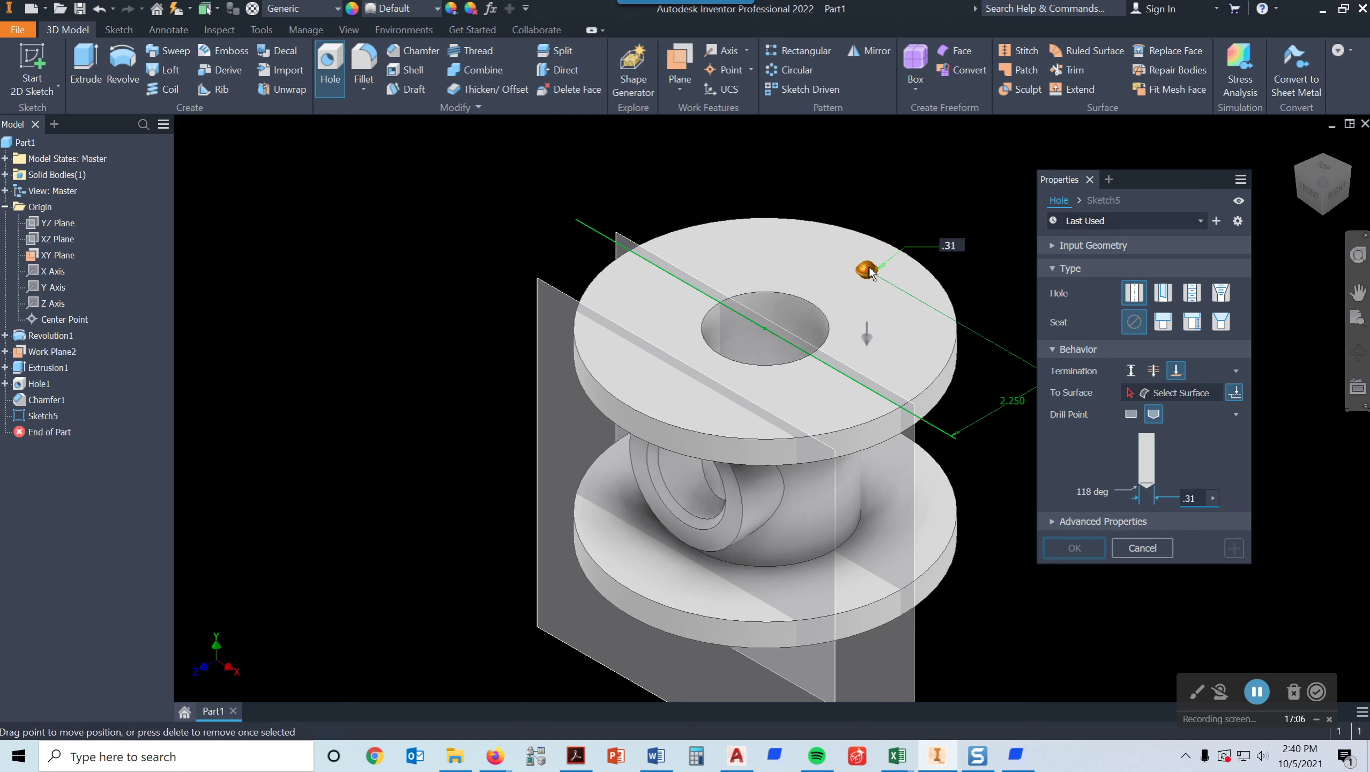
pyautogui.click(1154, 371)
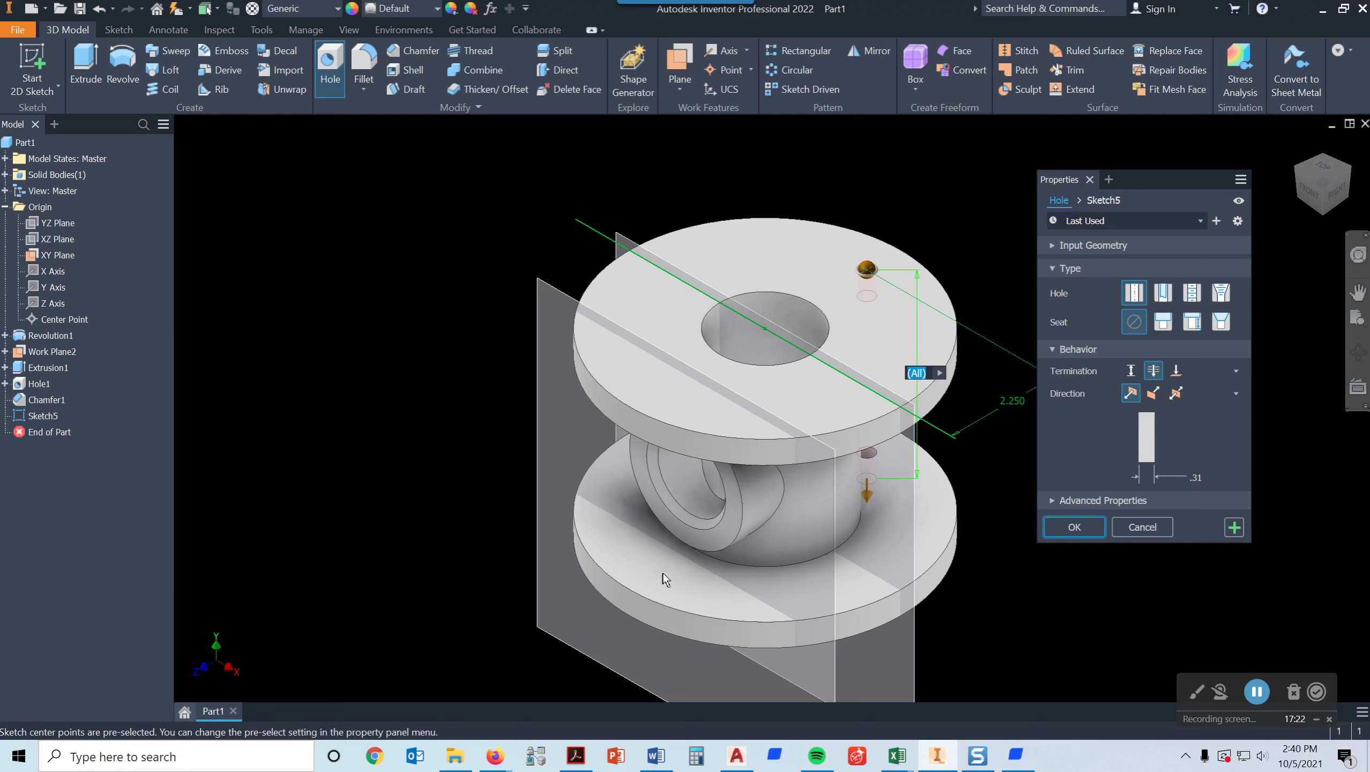
pyautogui.click(1073, 527)
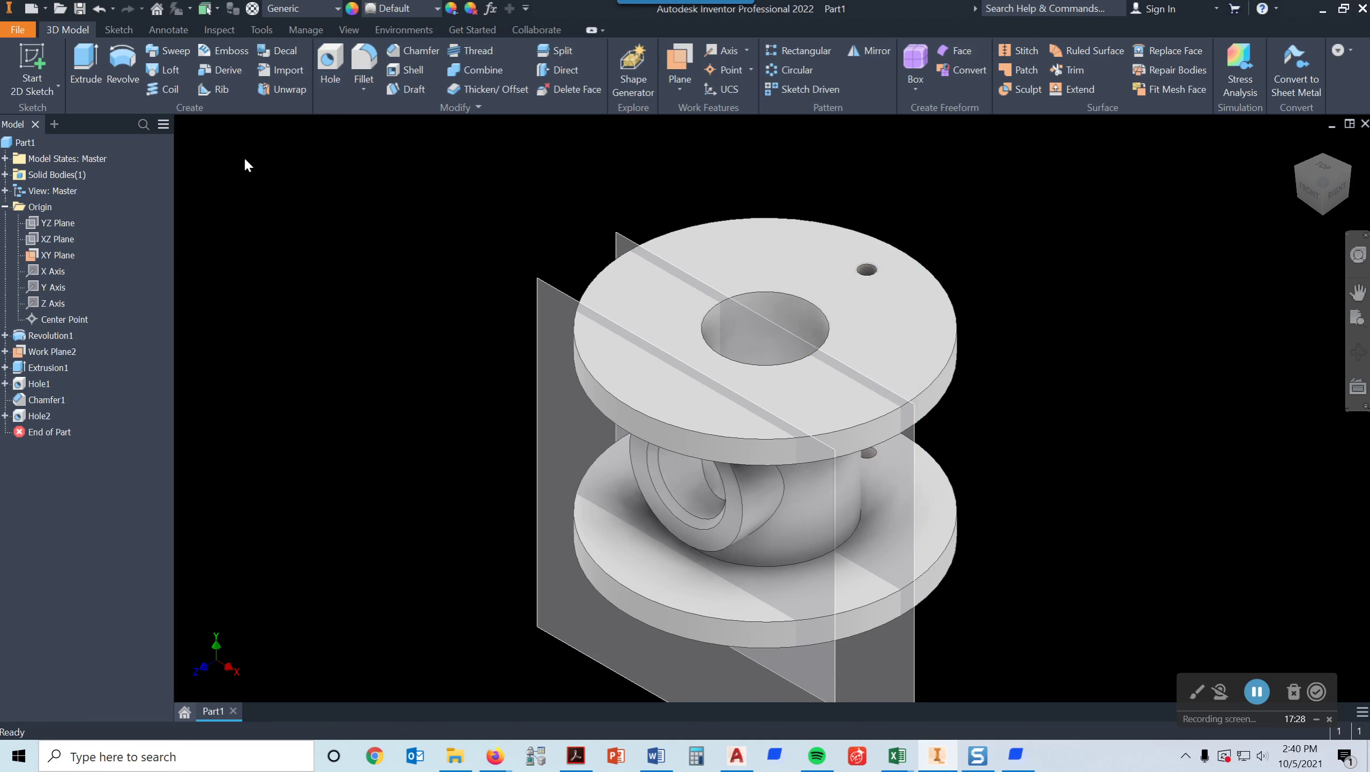
# Circular-pattern the small flange hole around the central bore's axis with 6 occurrences over 360 degrees.
pyautogui.click(805, 66)
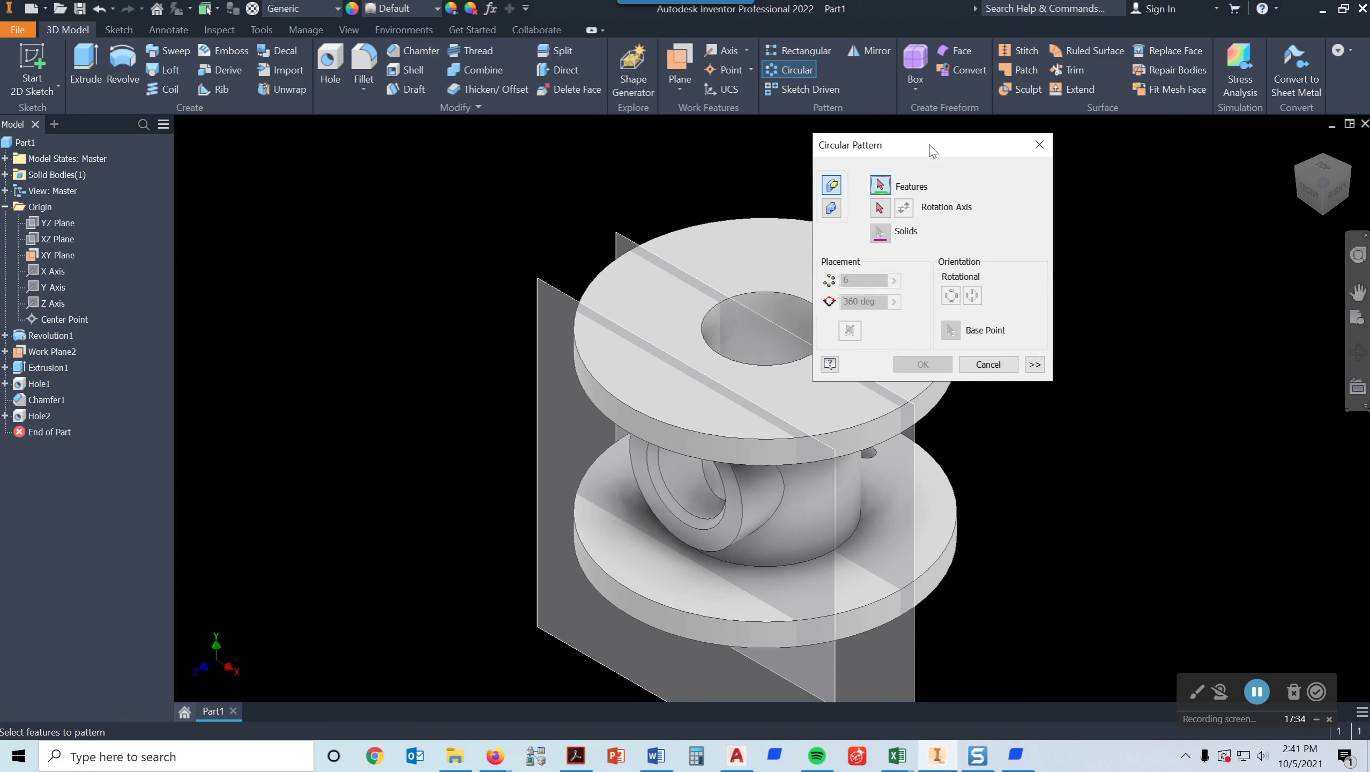
pyautogui.moveTo(933, 151); pyautogui.dragTo(1124, 215)
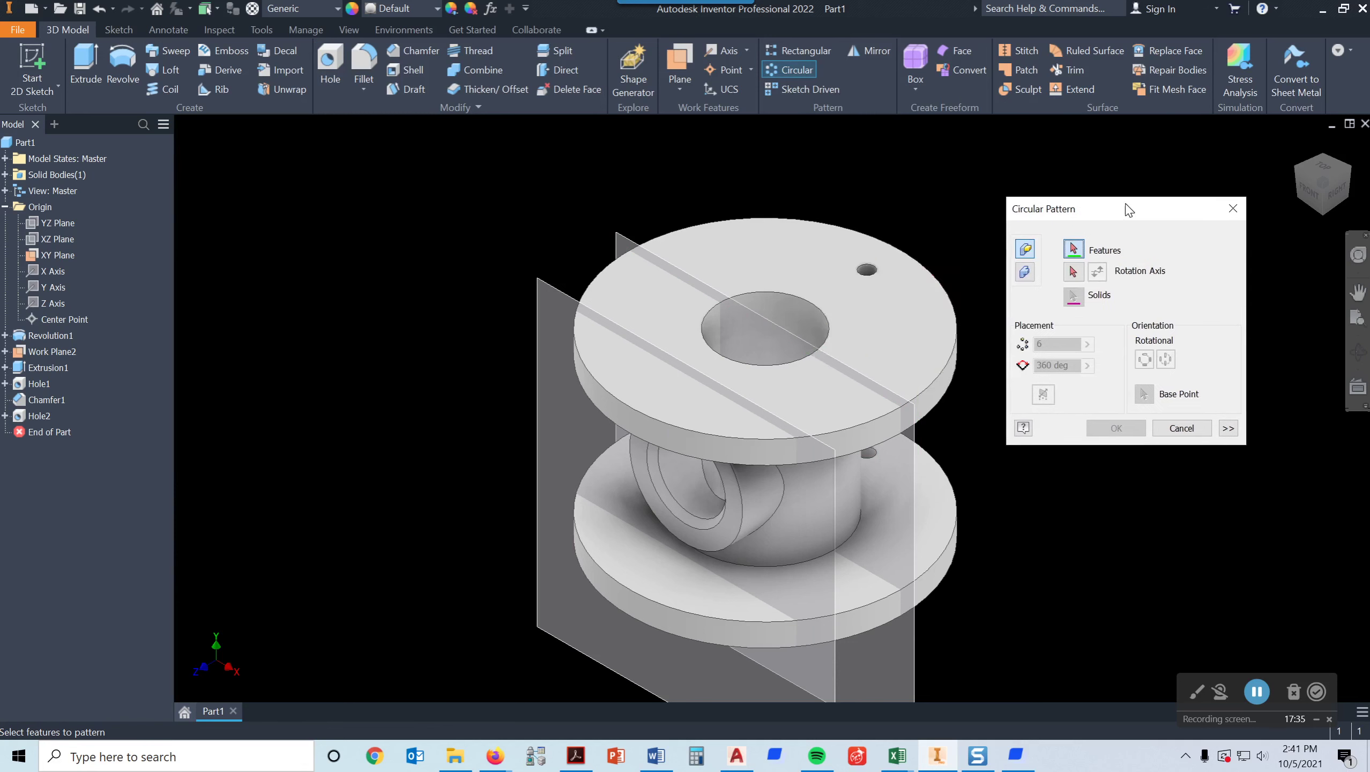
pyautogui.click(865, 271)
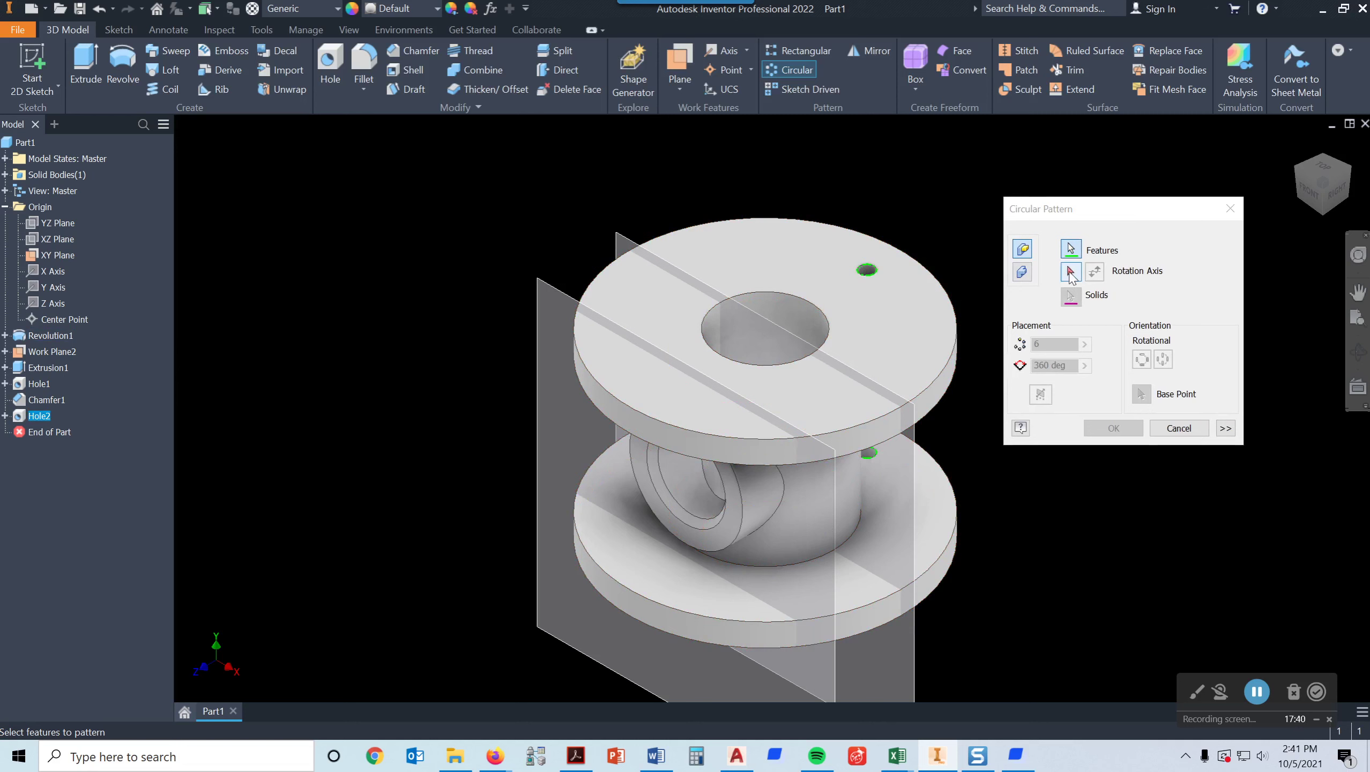
pyautogui.click(1070, 272)
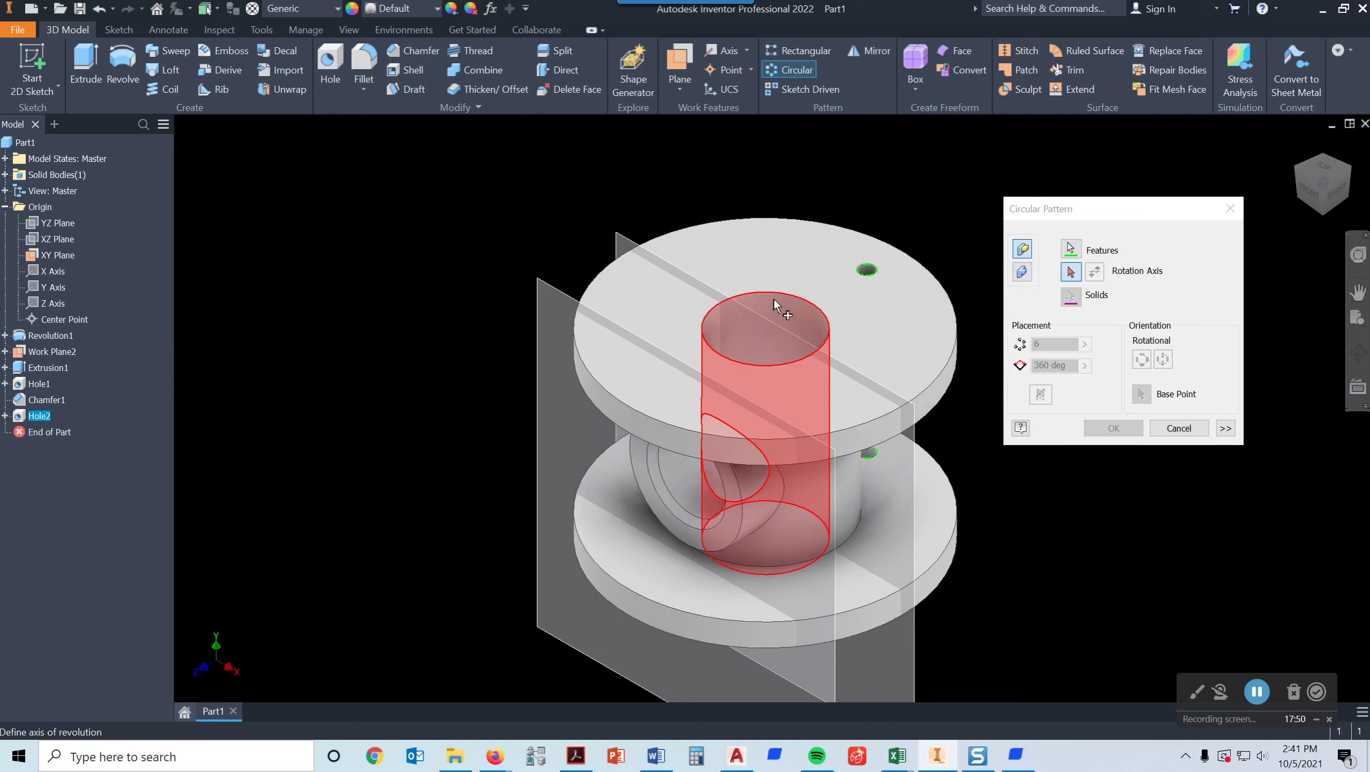
pyautogui.click(774, 297)
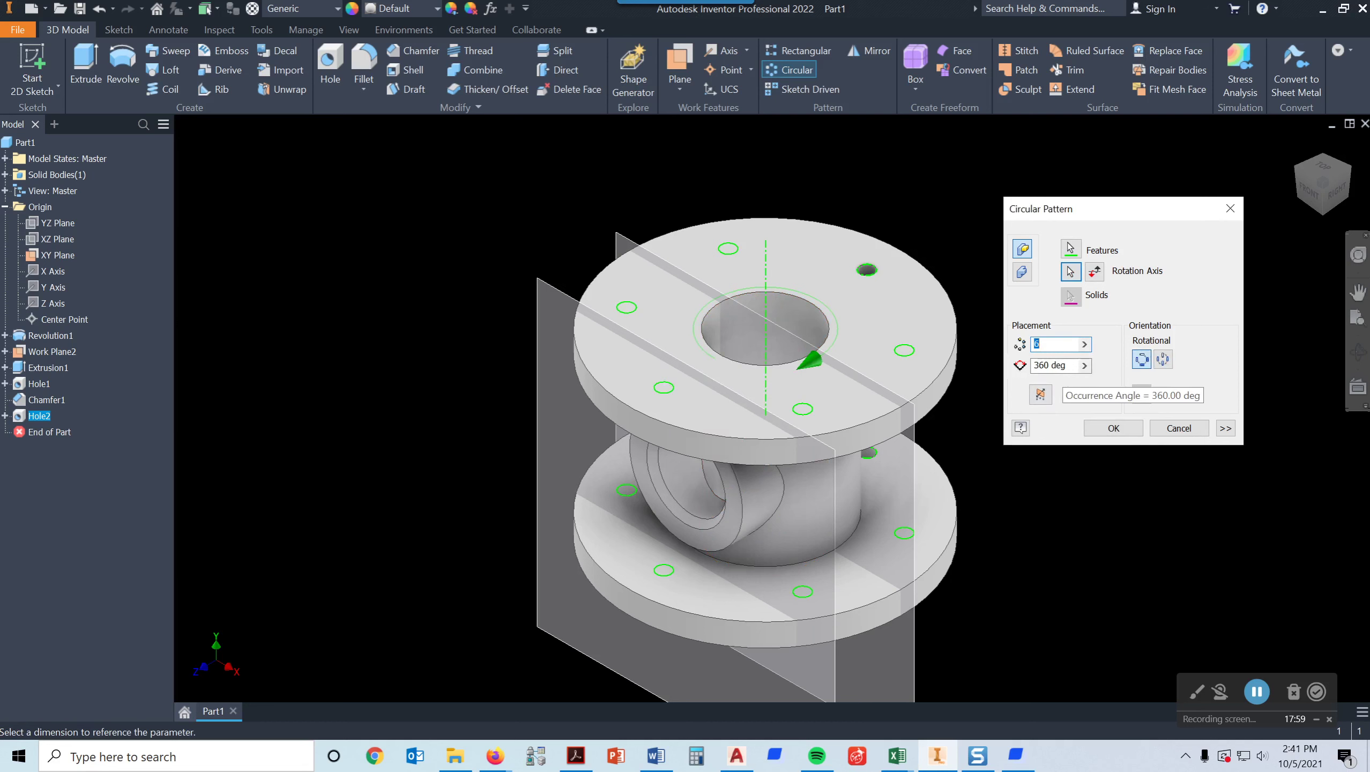
pyautogui.click(1119, 428)
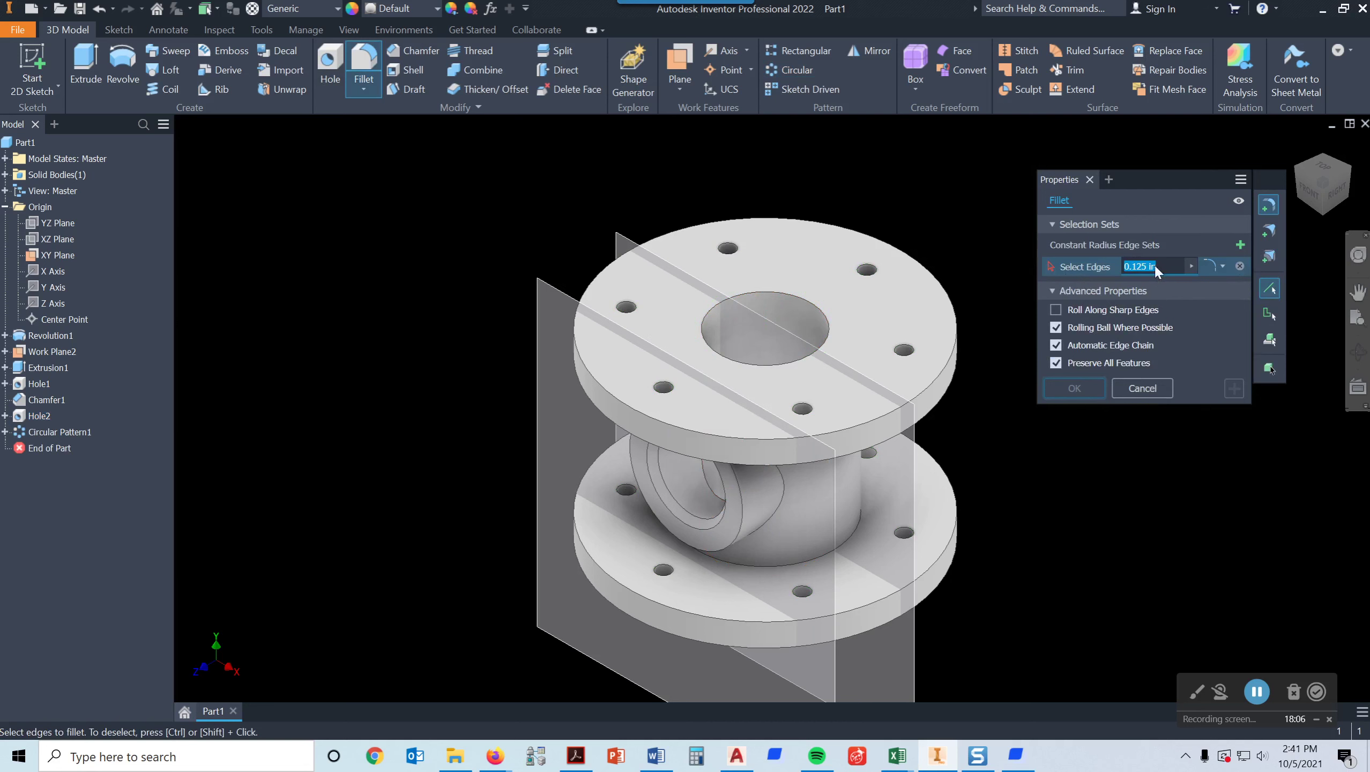
# Fillet both flanges' inner-facing rims, both flange-to-body junctions and the boss-to-body junction with a 0.125 in radius.
pyautogui.click(928, 412)
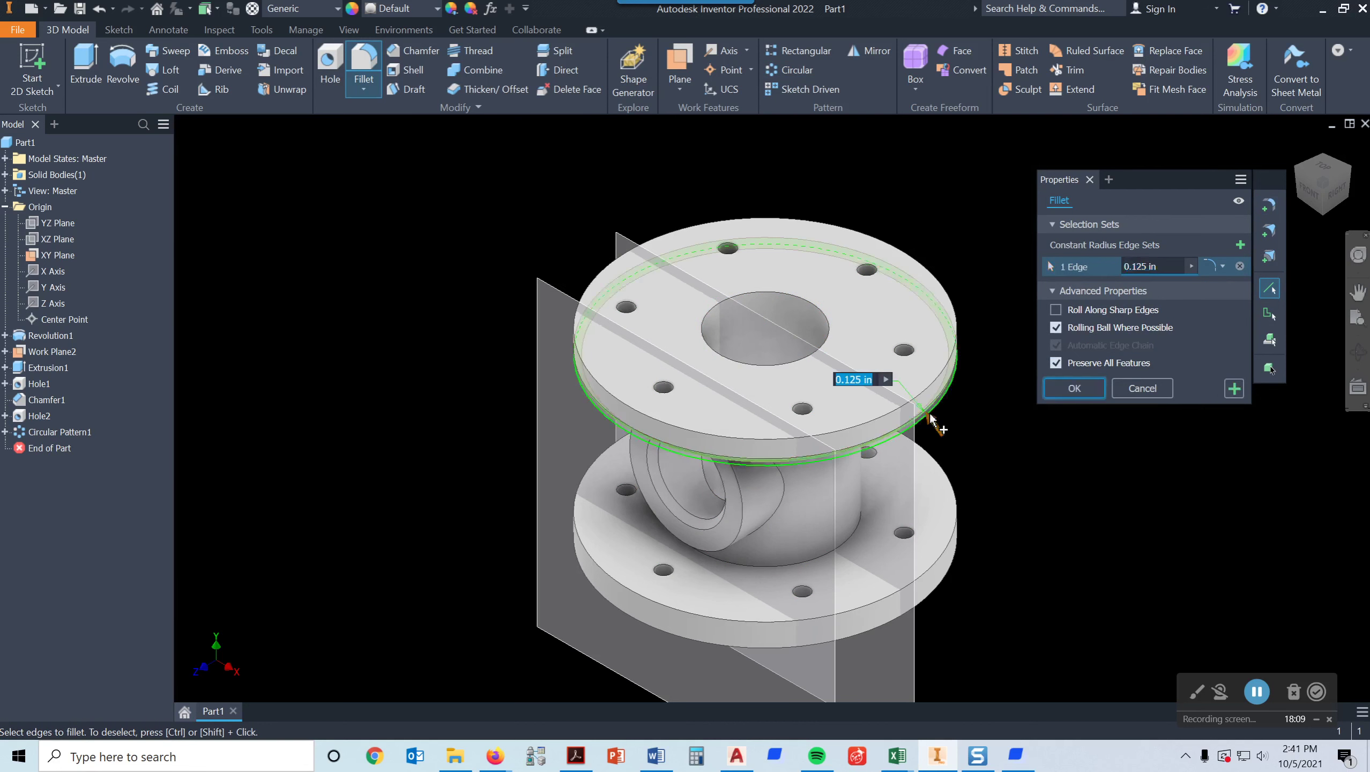
pyautogui.click(956, 547)
pyautogui.click(846, 544)
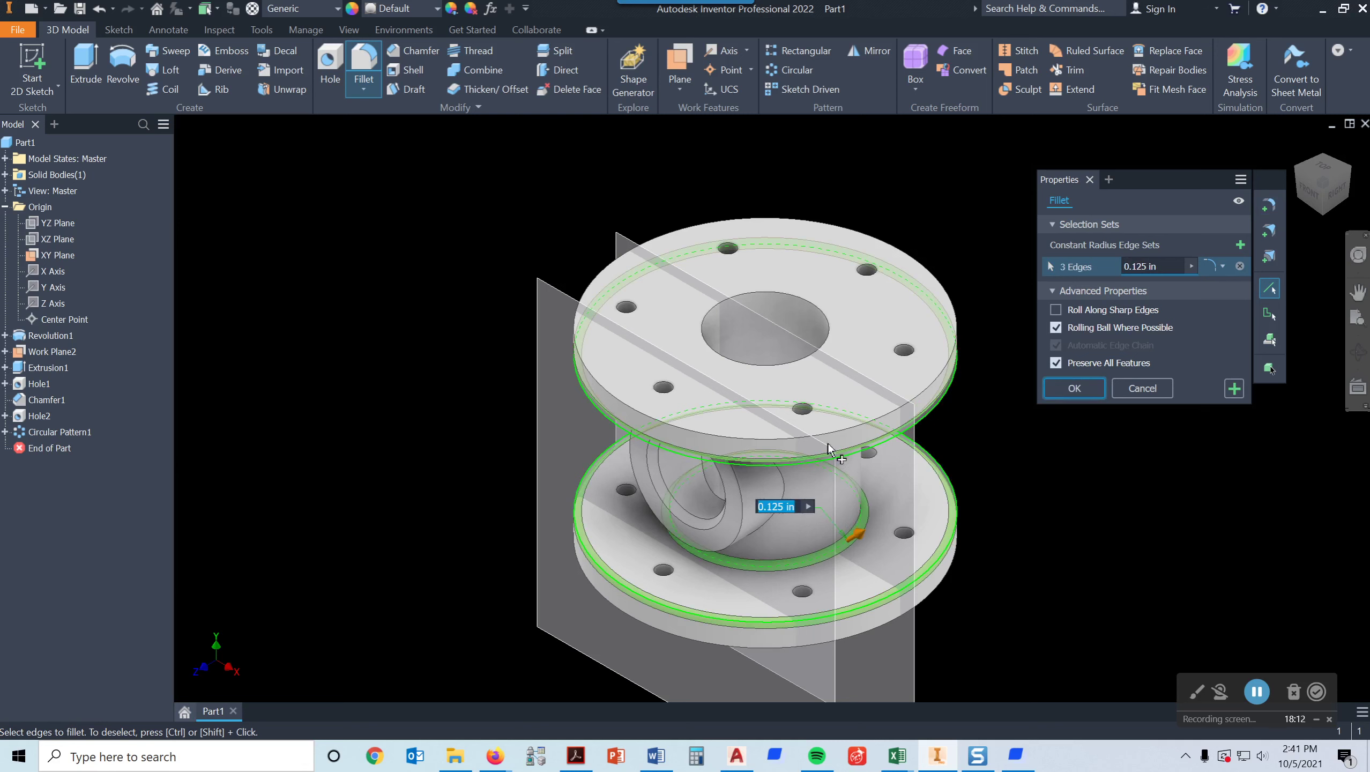
pyautogui.click(1322, 212)
pyautogui.click(798, 281)
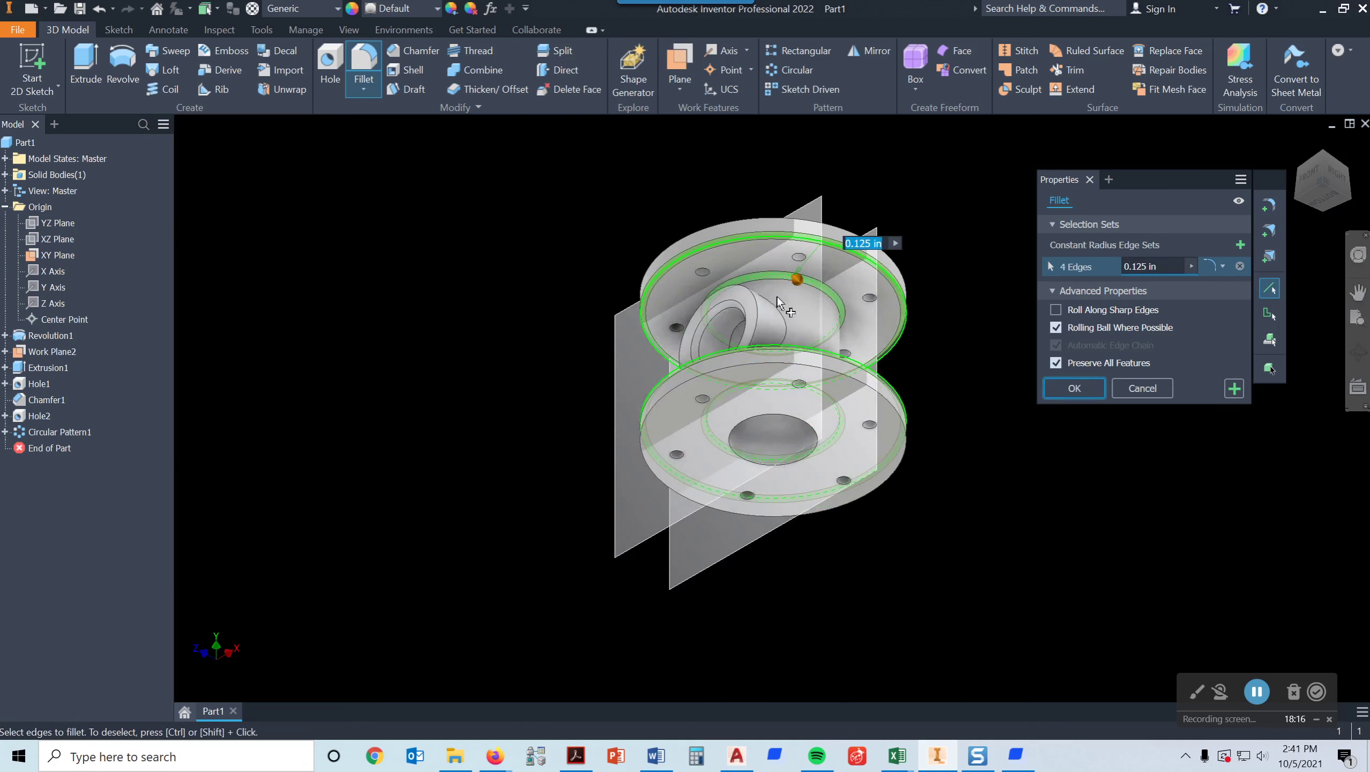
pyautogui.click(784, 321)
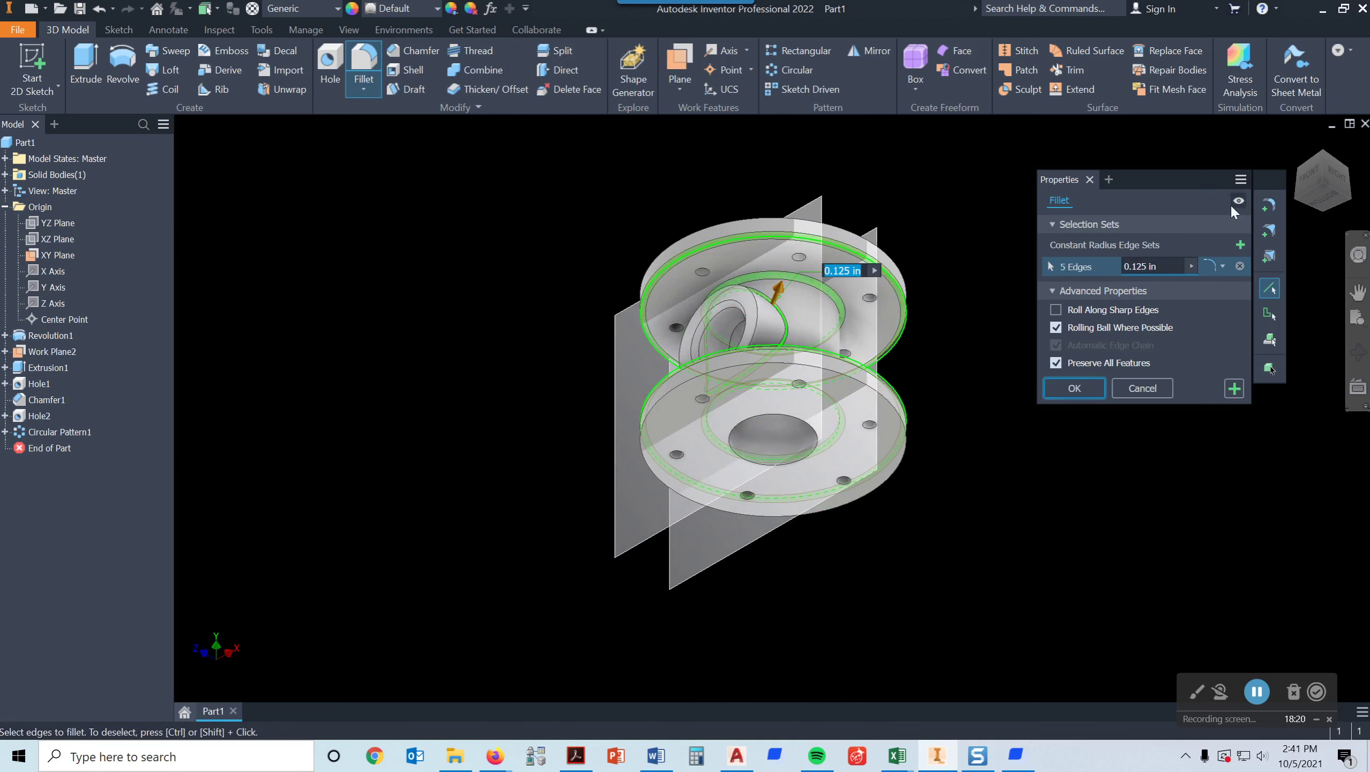
pyautogui.click(1074, 388)
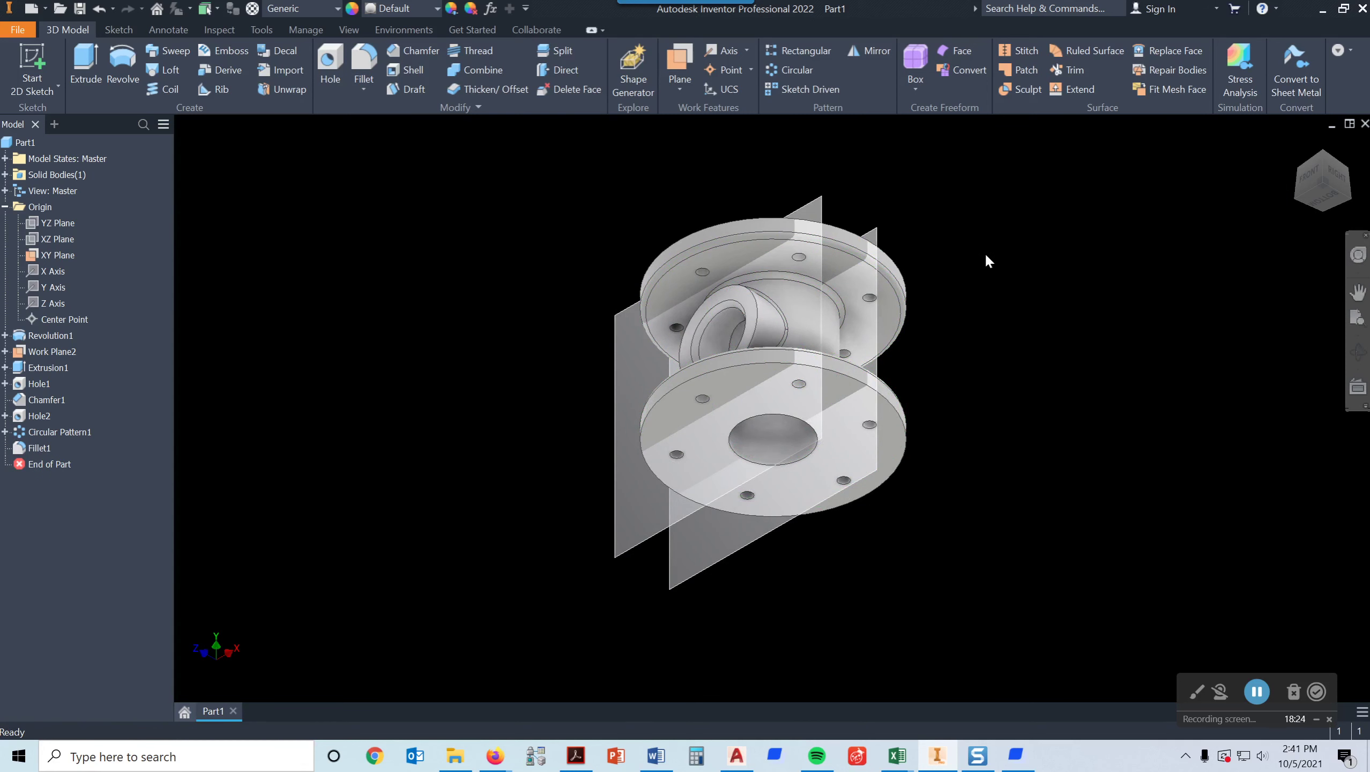
# Hide the offset work plane at the boss and show it again.
pyautogui.scroll(3, 980, 257)
pyautogui.scroll(-2, 974, 259)
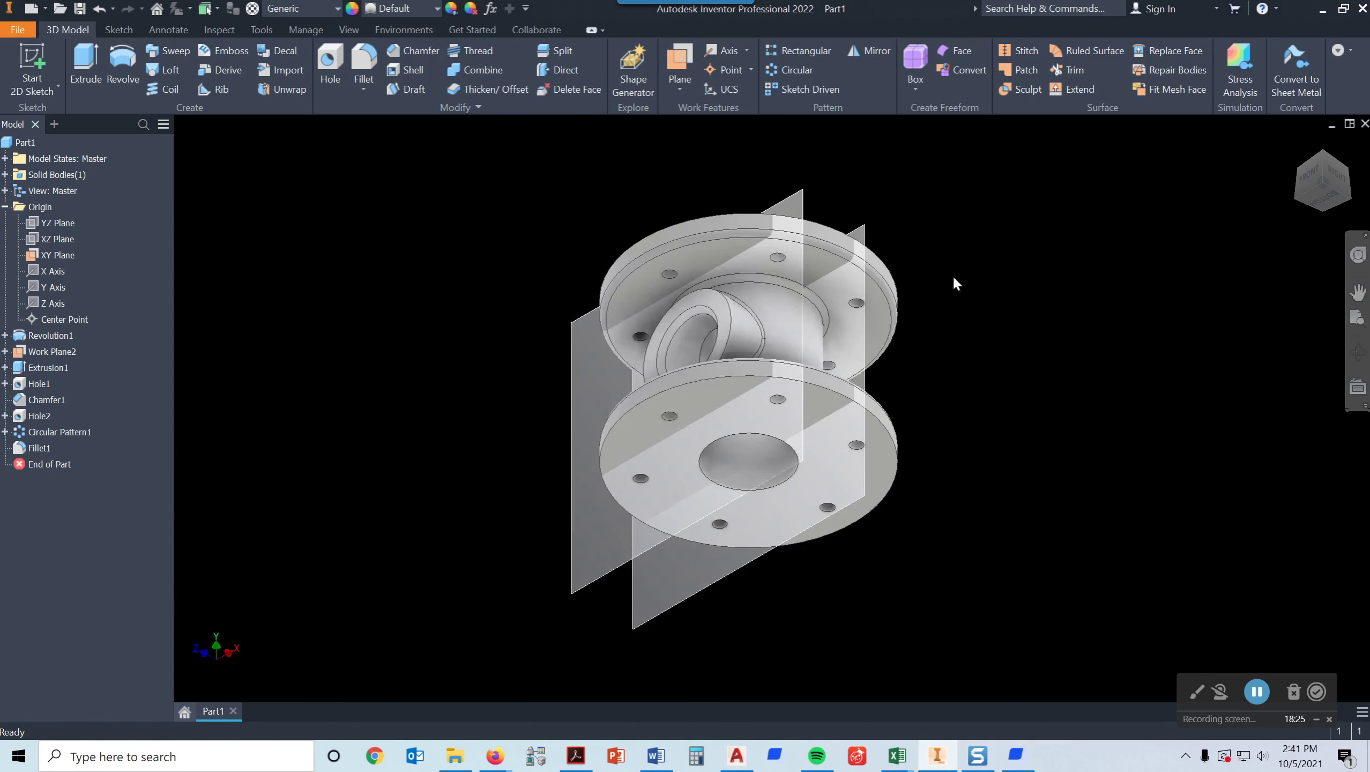
pyautogui.rightClick(59, 353)
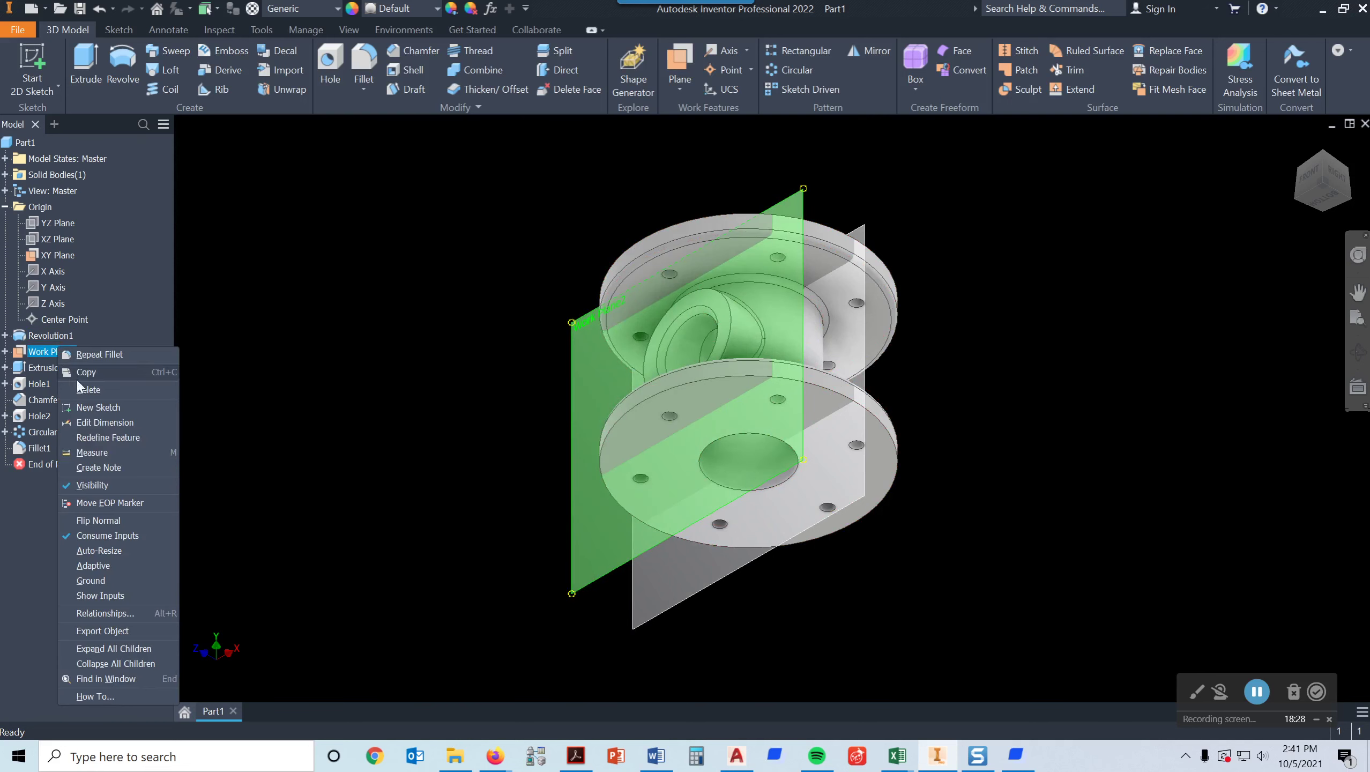
pyautogui.click(92, 485)
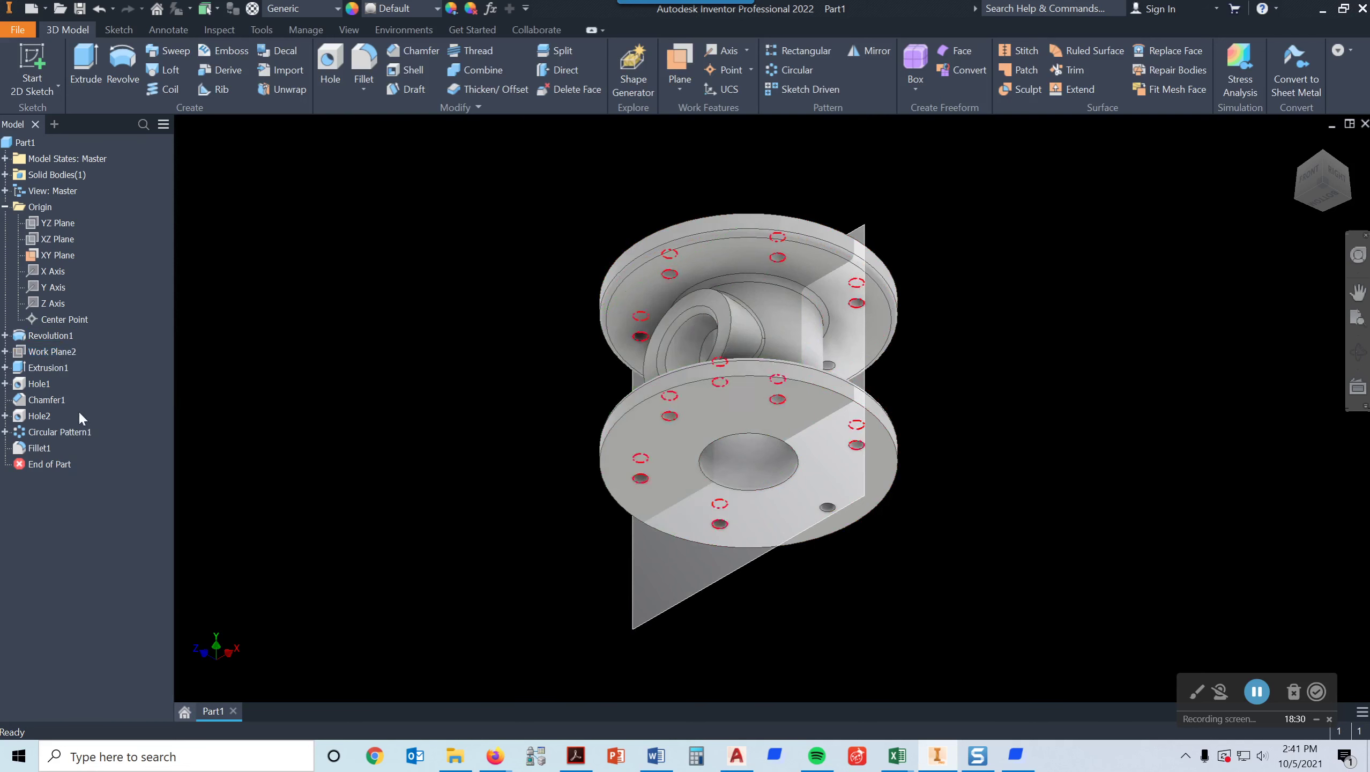
pyautogui.rightClick(54, 351)
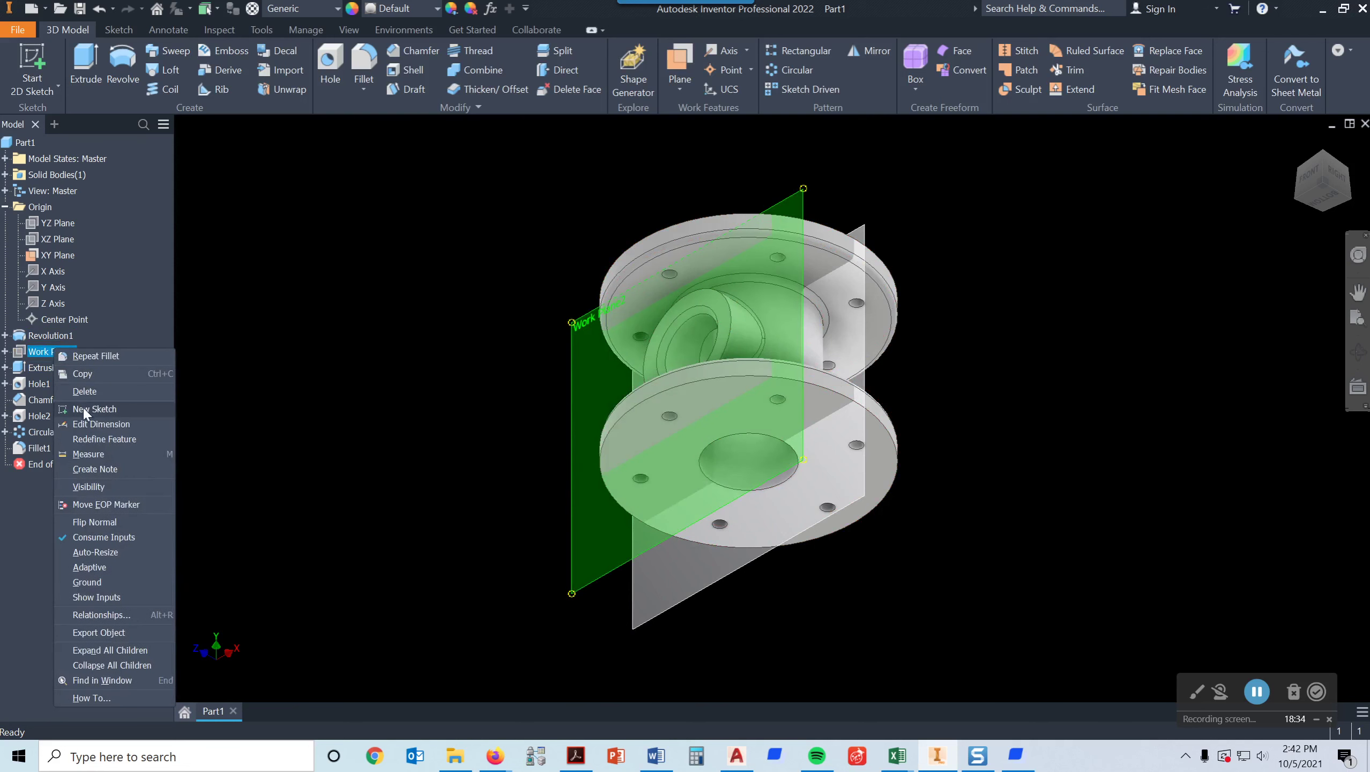
pyautogui.click(88, 486)
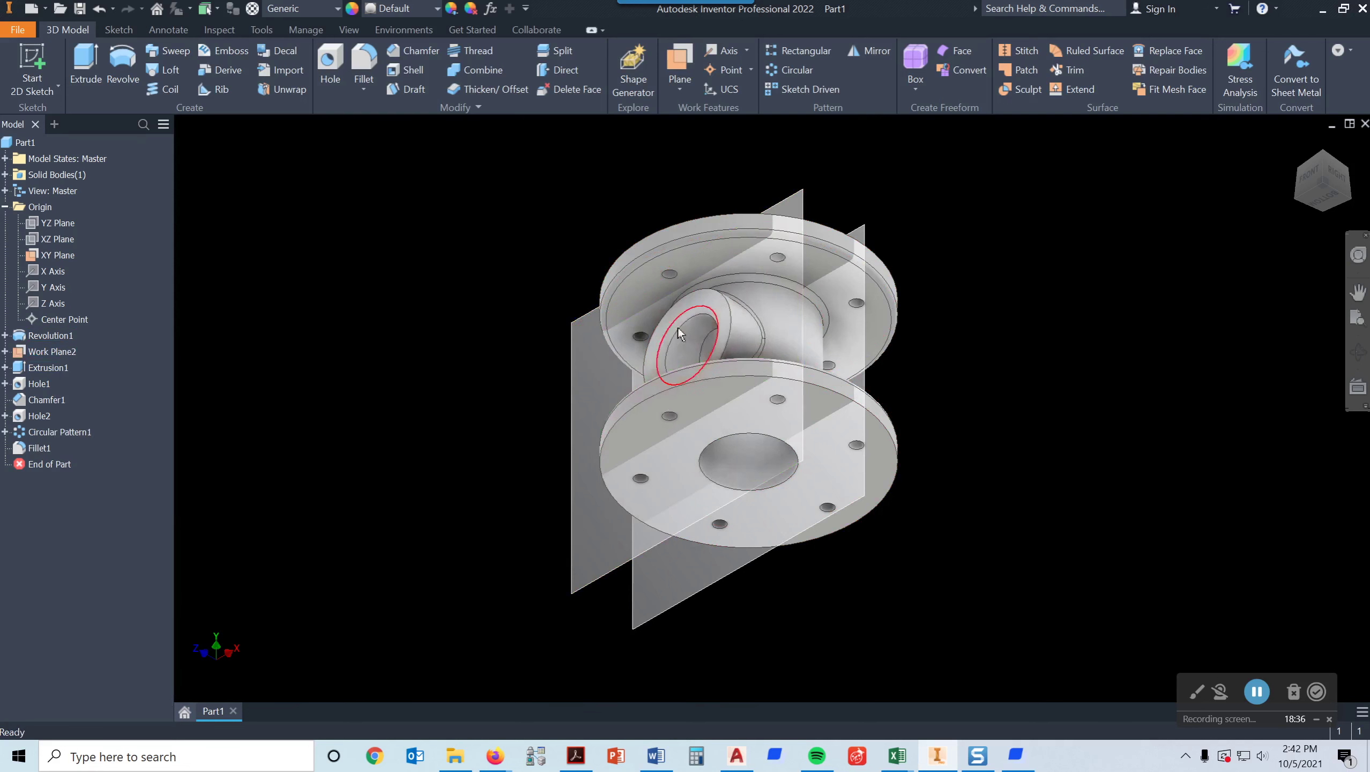
# Hide both the offset work plane and the XY plane in the model.
pyautogui.rightClick(795, 199)
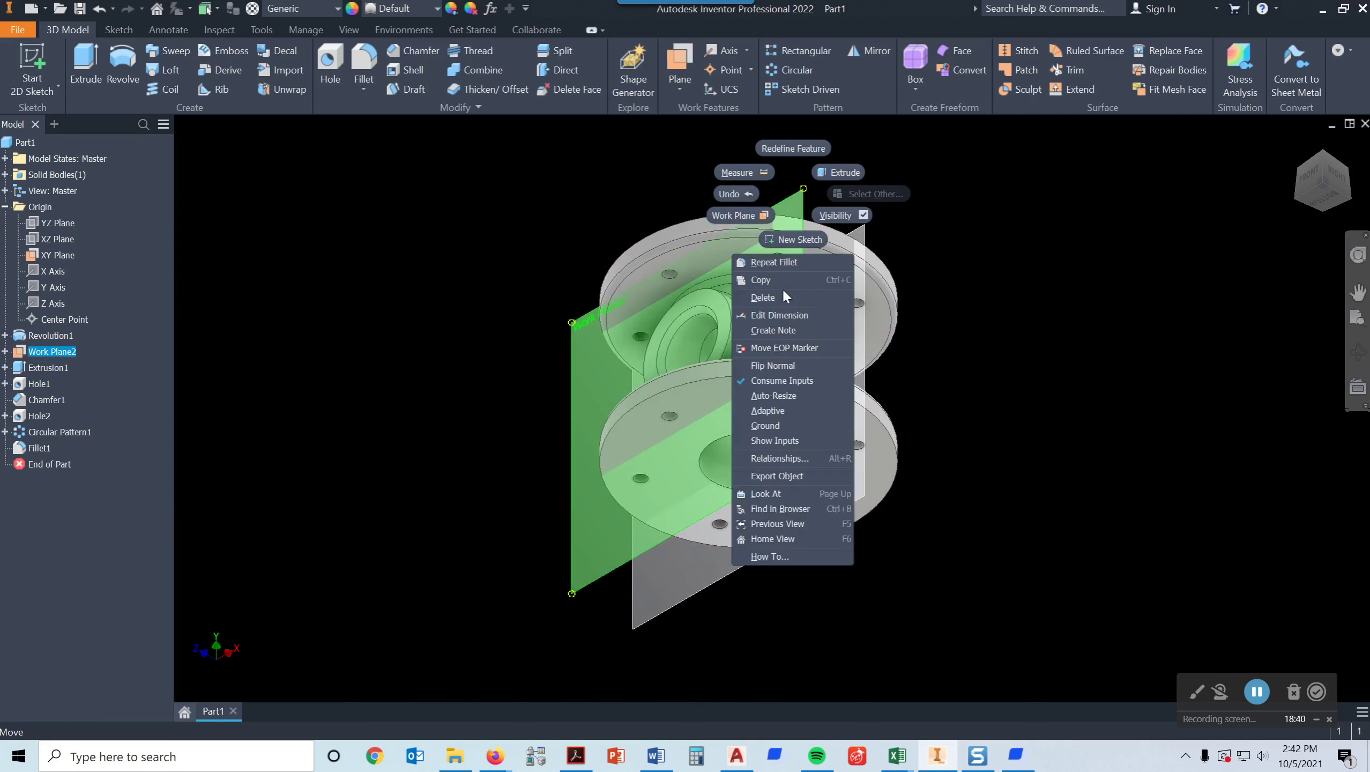
pyautogui.click(838, 216)
pyautogui.rightClick(864, 228)
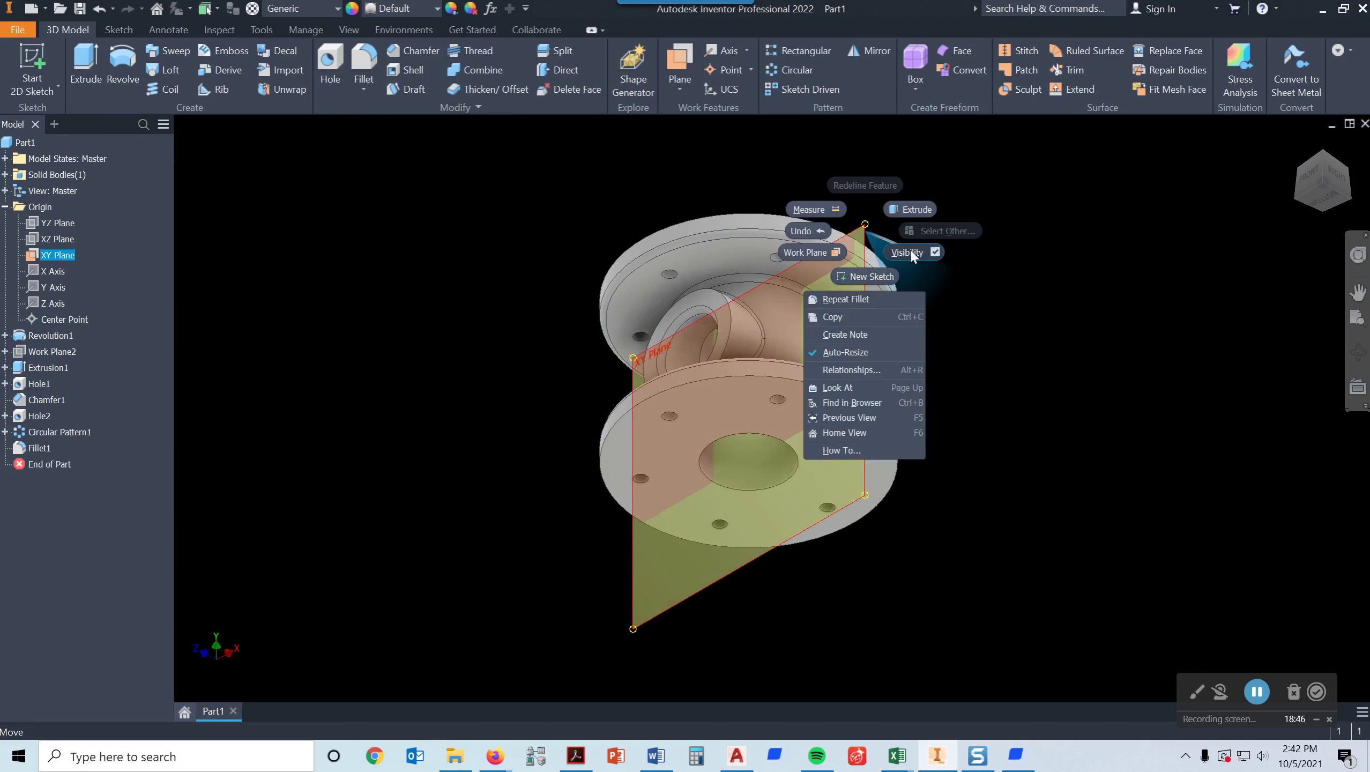
pyautogui.click(912, 254)
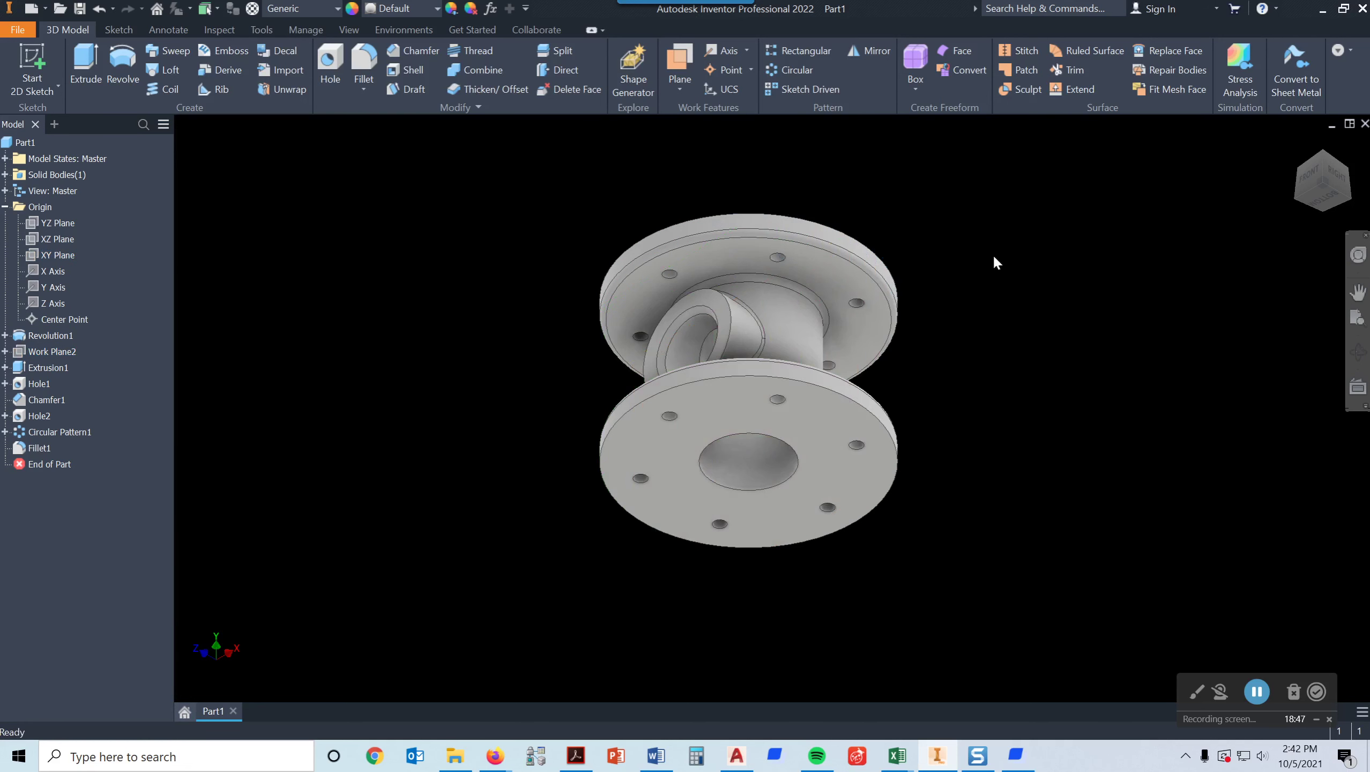
pyautogui.click(1358, 353)
pyautogui.moveTo(842, 345); pyautogui.dragTo(712, 489)
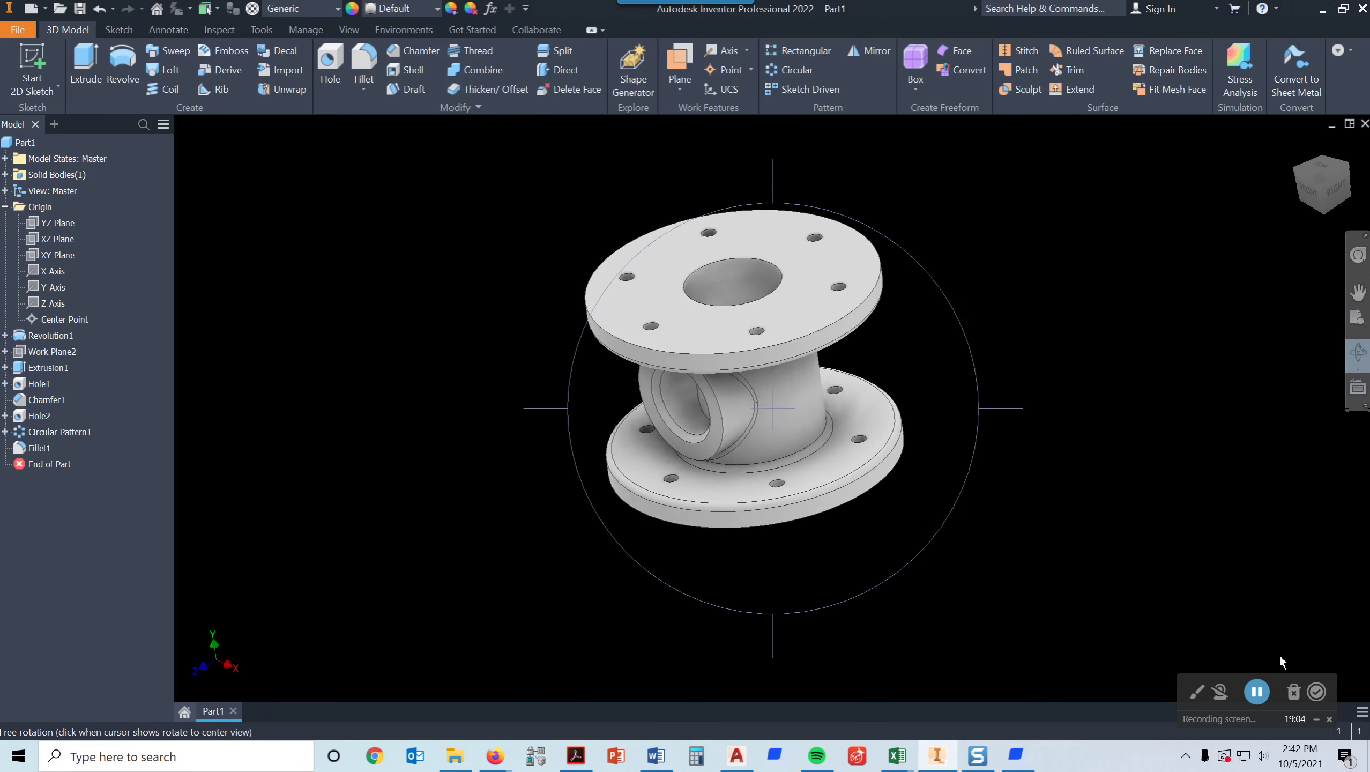